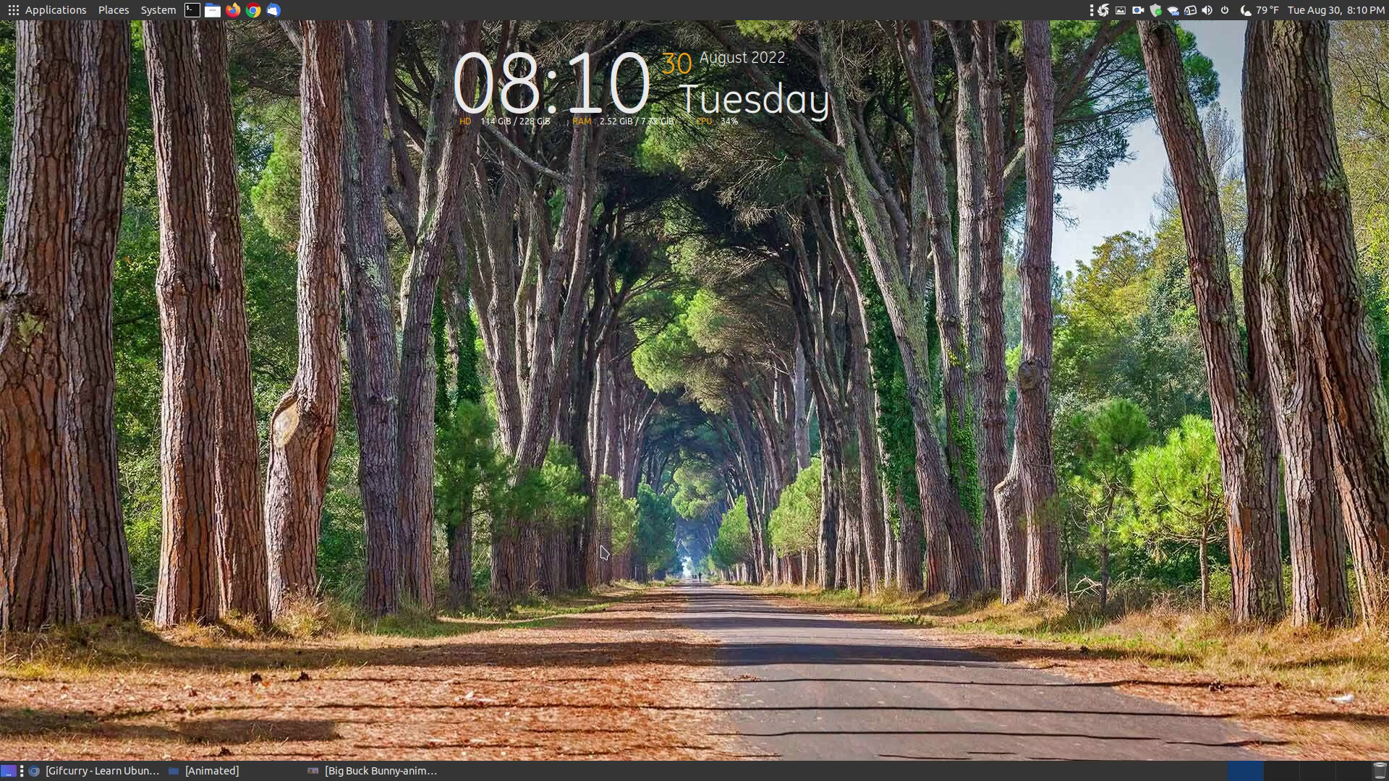
View the animated GIF "Big Buck Bunny-animated clip.gif" in the image viewer and close it.
left_click(376, 771)
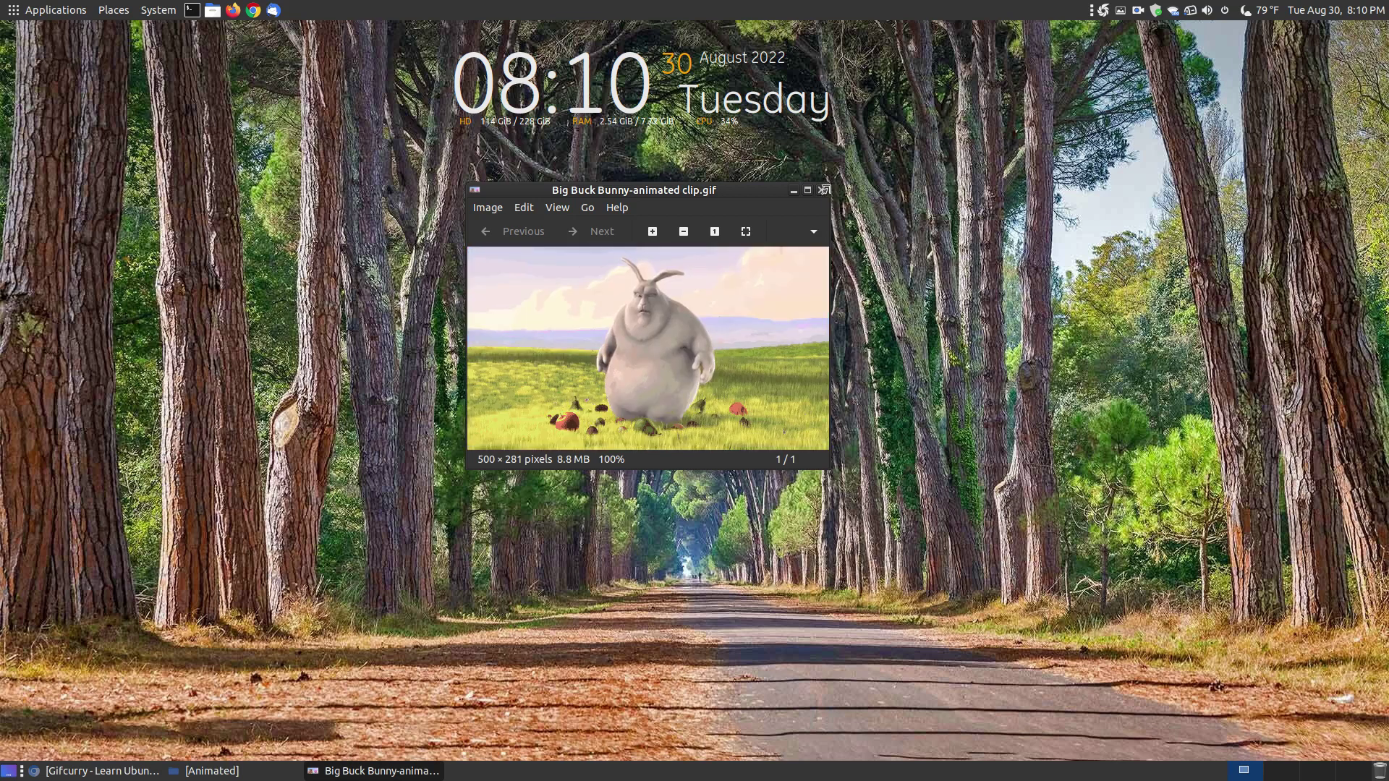
left_click(822, 190)
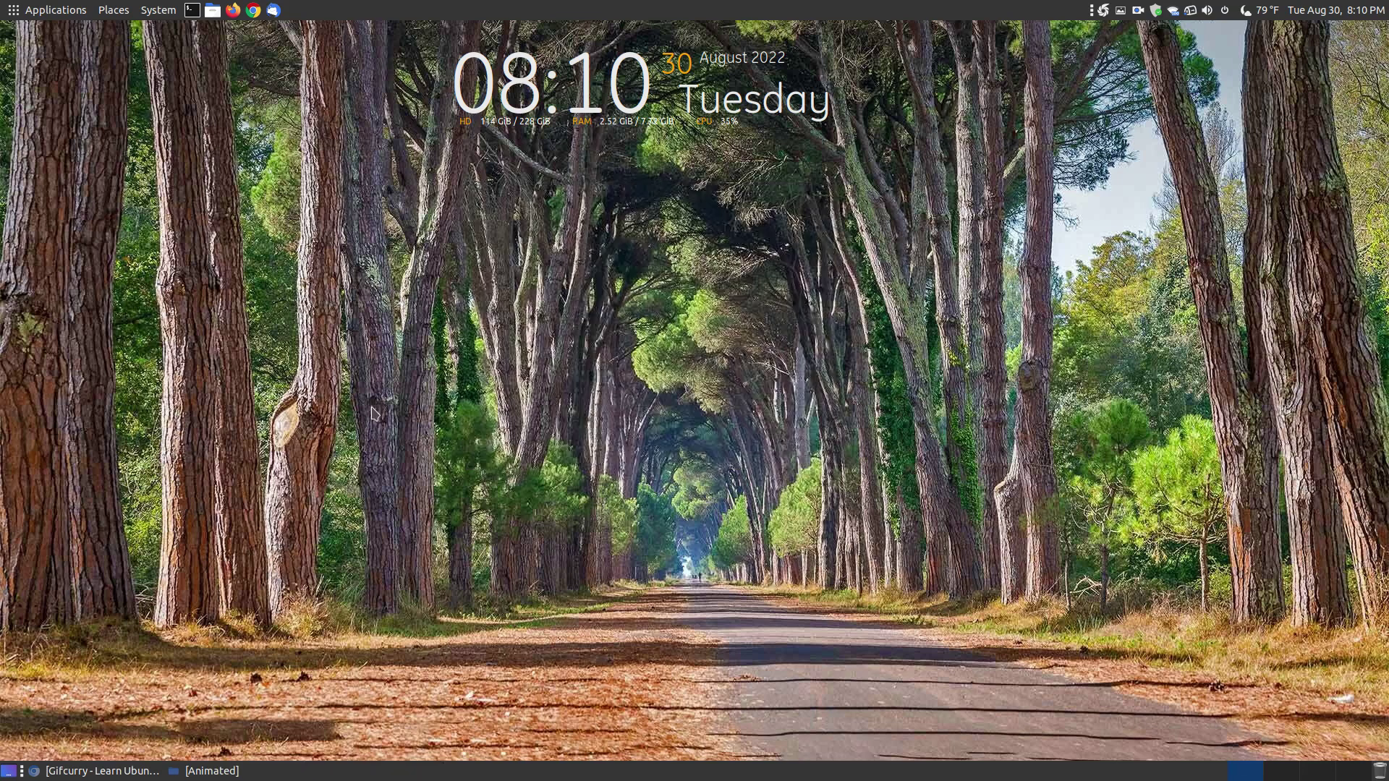
Switch to the Gifcurry page in Chromium and read the program's description.
left_click(99, 771)
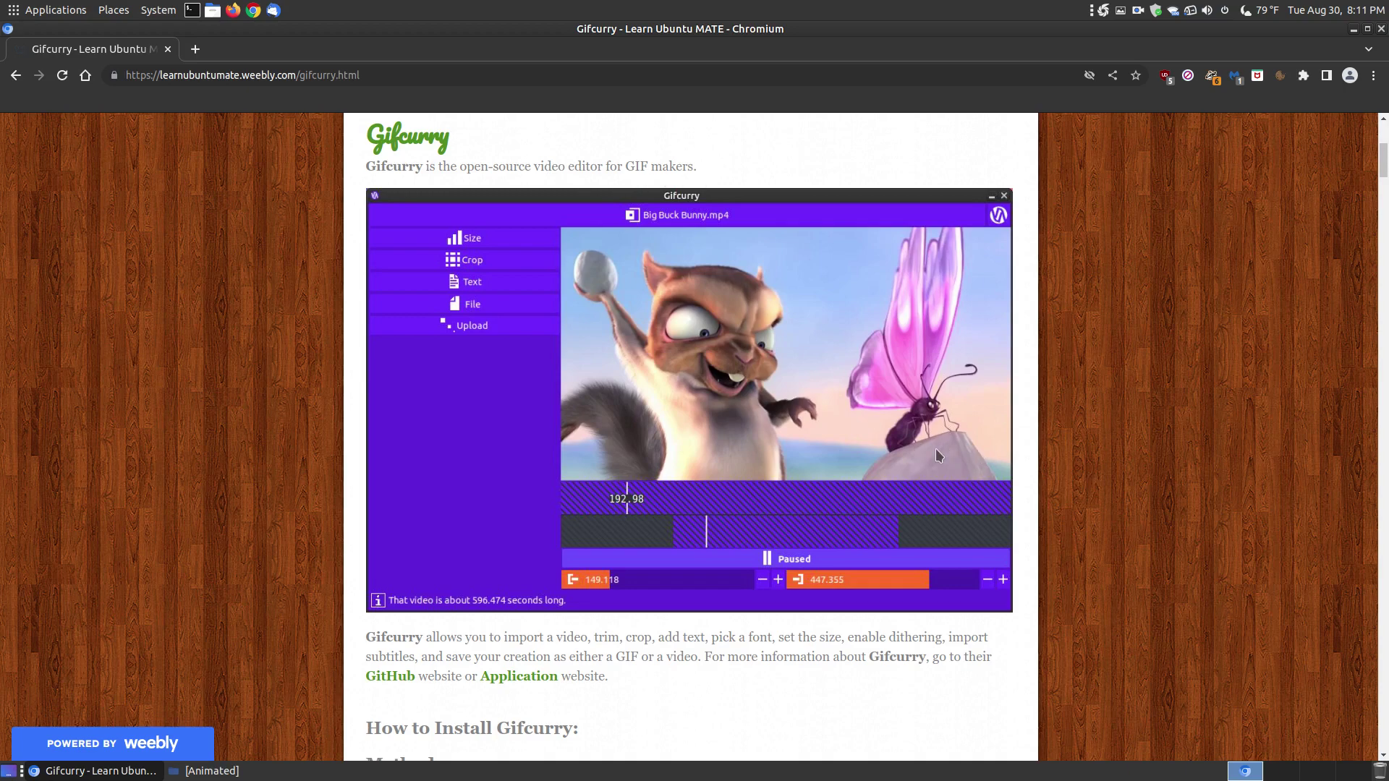
scroll(1112, 517, "down", 5)
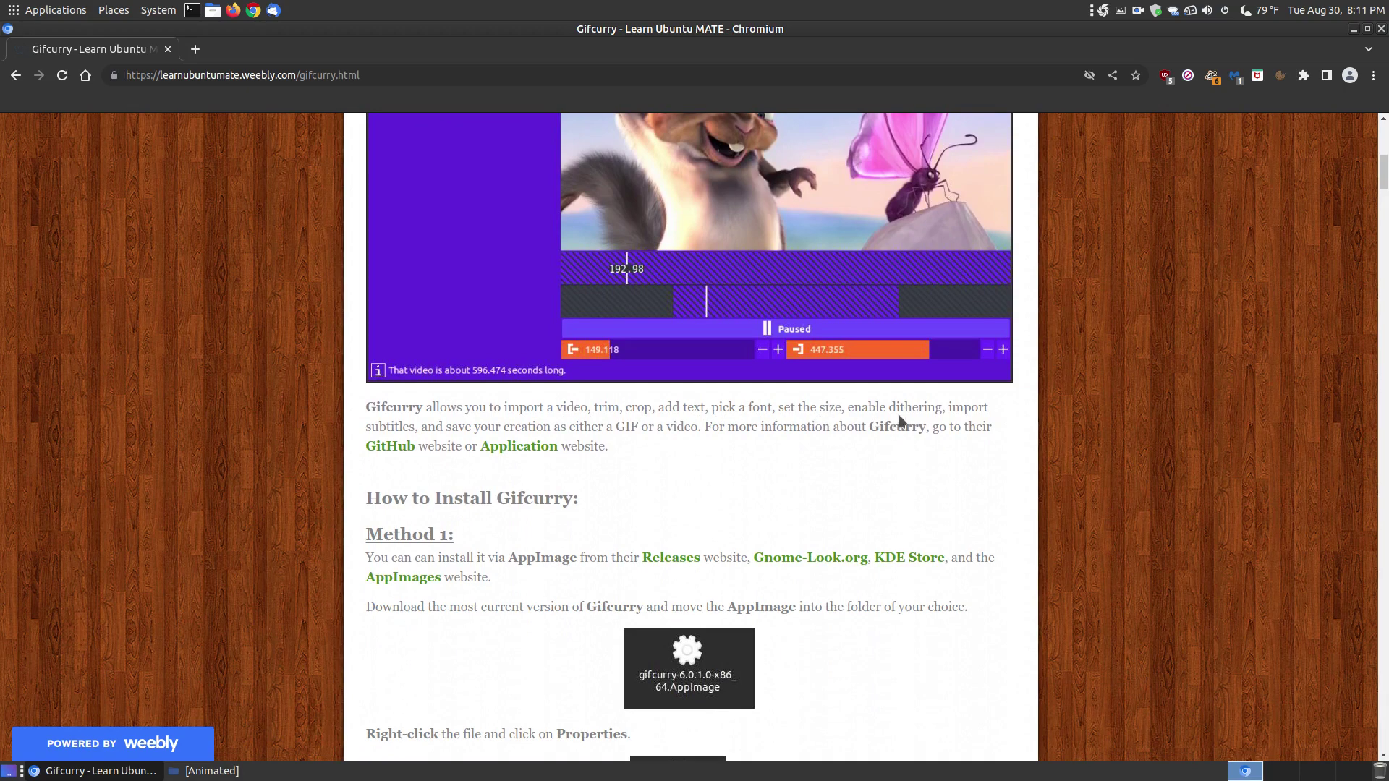
scroll(879, 373, "up", 2)
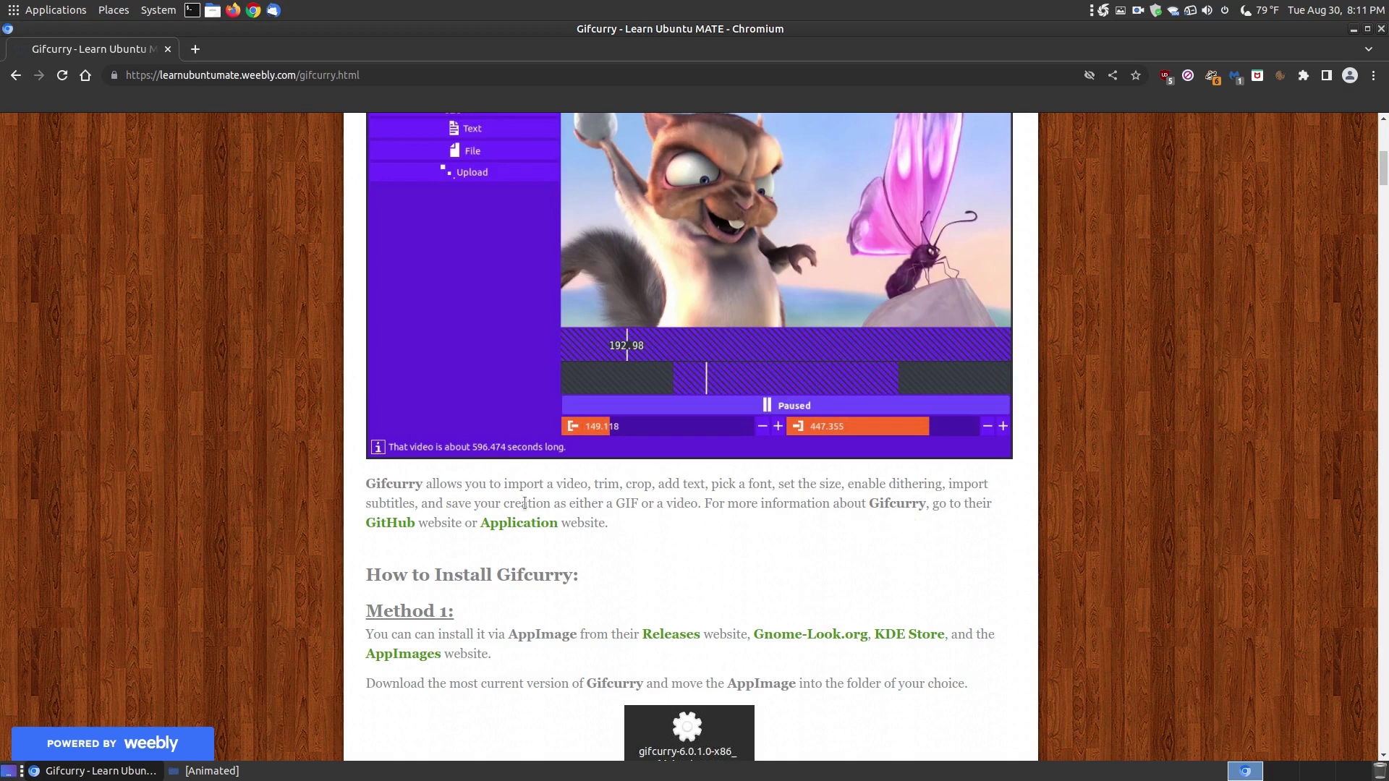
Open Gifcurry's GitHub repository and look through its README, including the CLI options, installation instructions and dependencies.
left_click(383, 524)
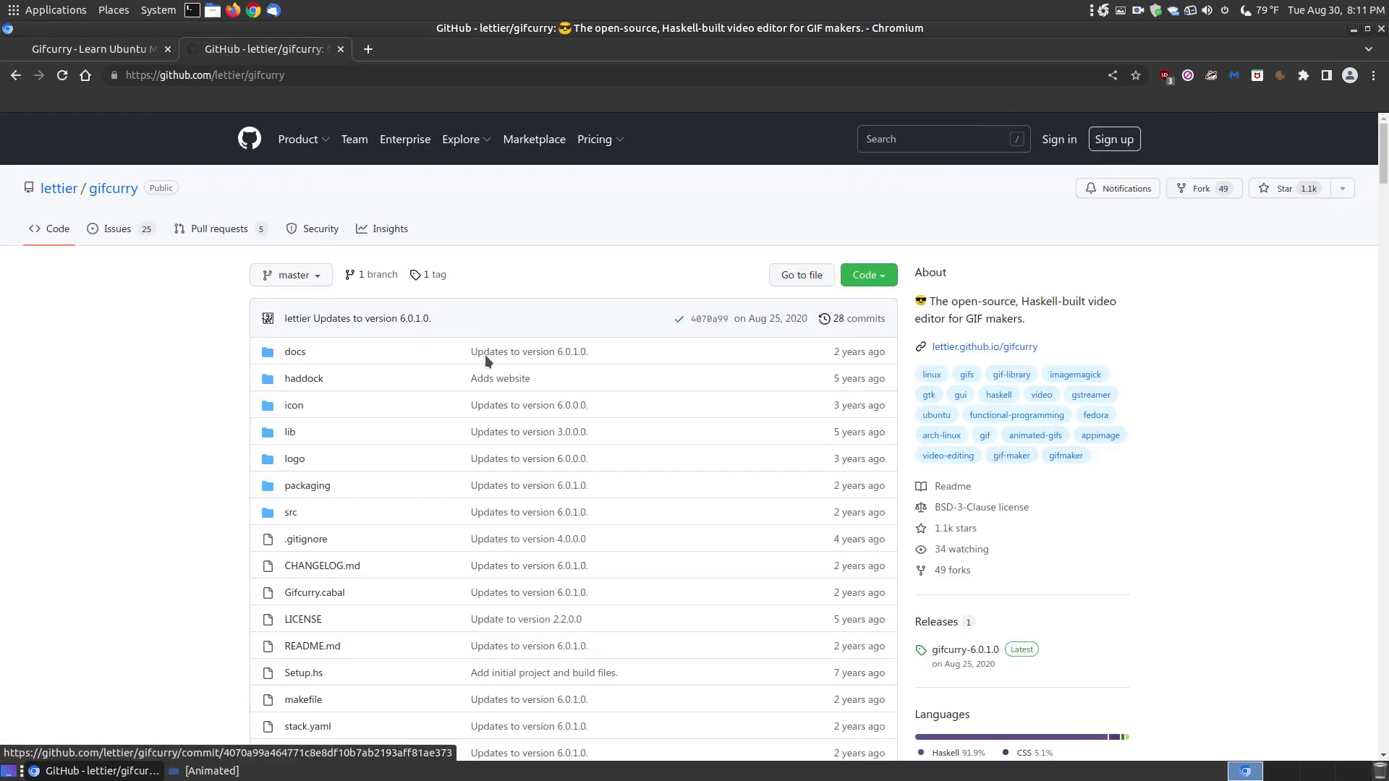
scroll(961, 554, "down", 3)
scroll(960, 554, "down", 12)
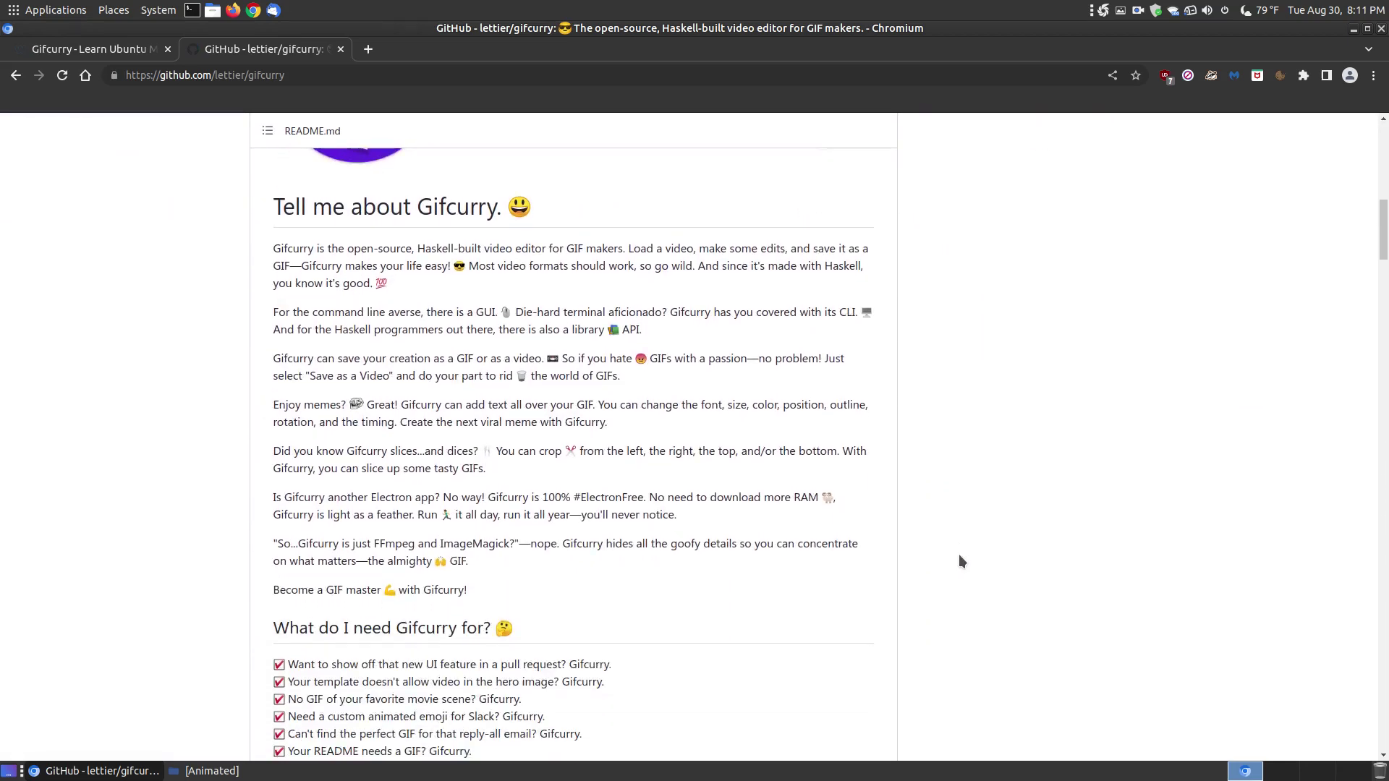
scroll(959, 555, "down", 10)
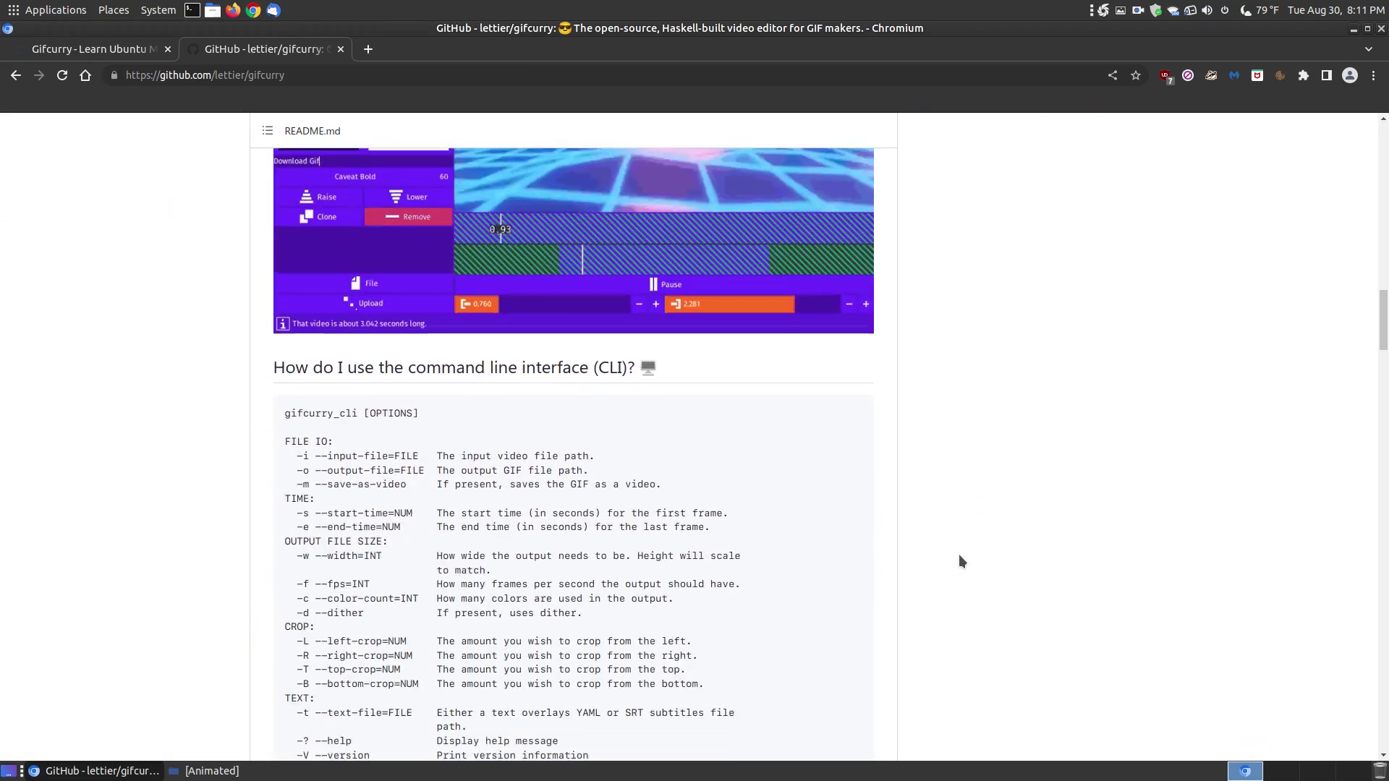
scroll(958, 554, "down", 12)
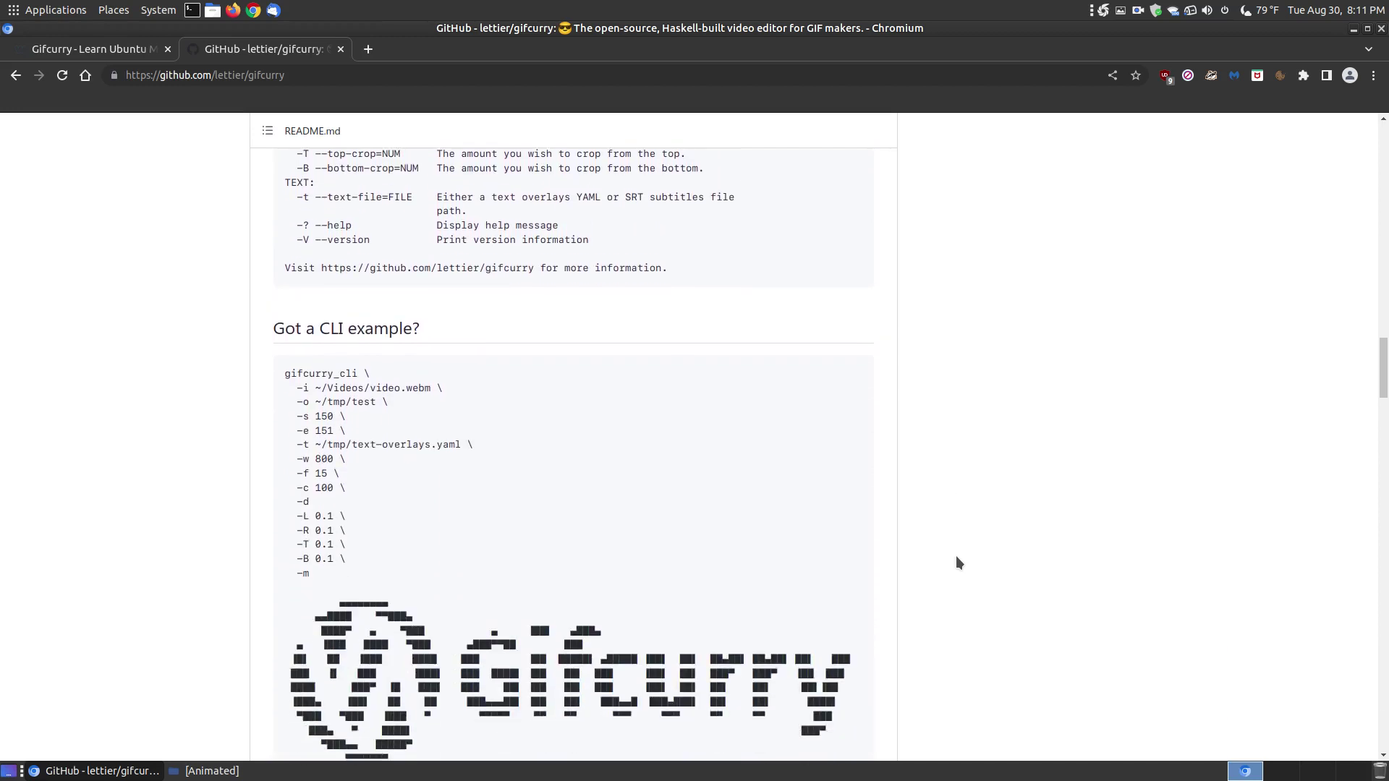
scroll(956, 556, "down", 11)
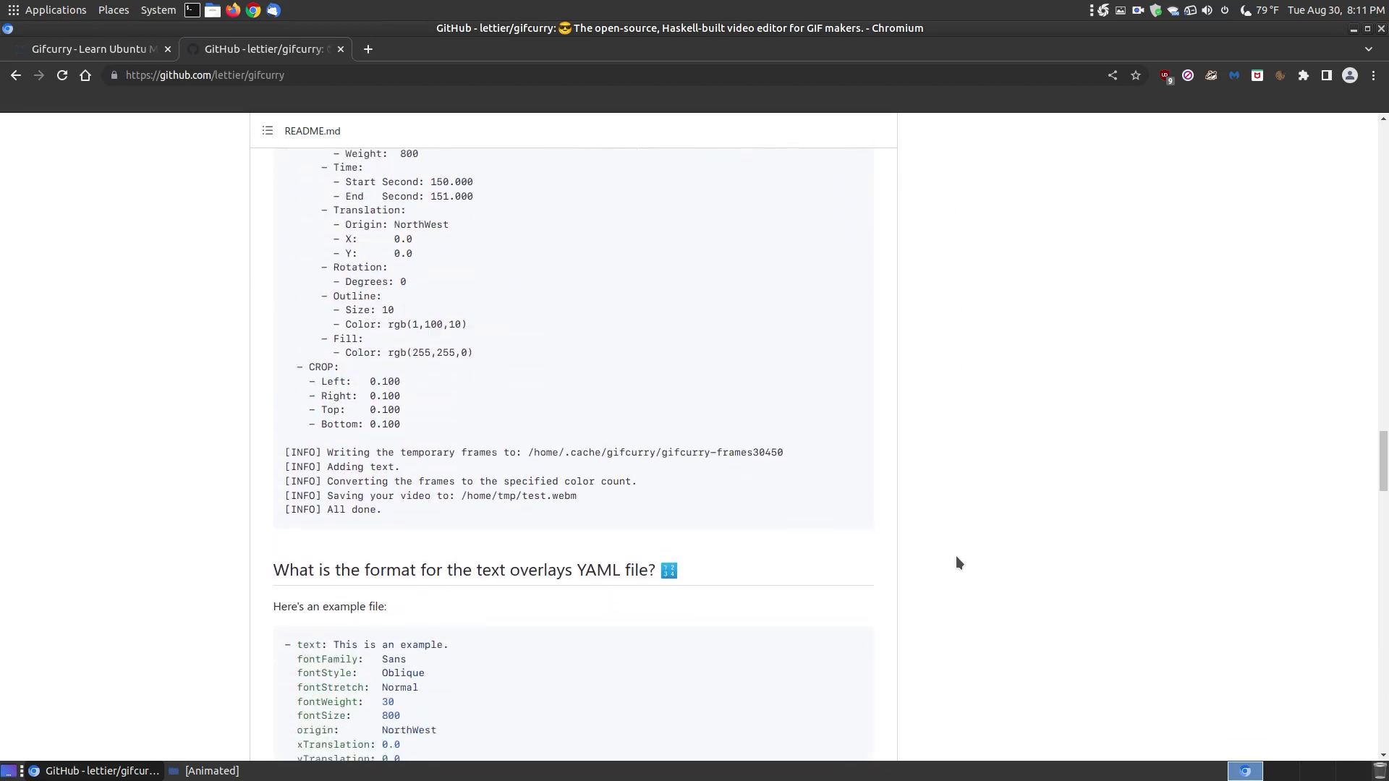
scroll(956, 555, "down", 5)
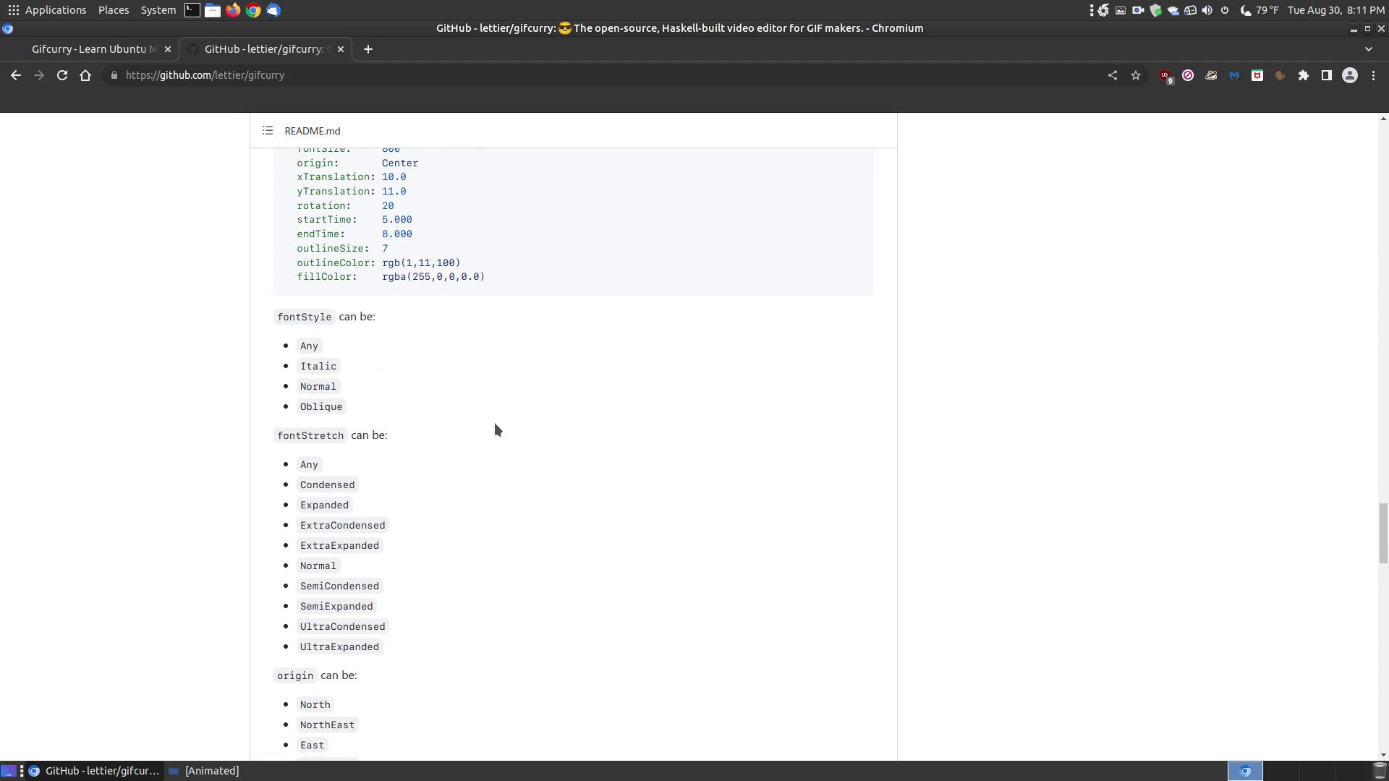
scroll(549, 452, "down", 7)
scroll(549, 454, "down", 2)
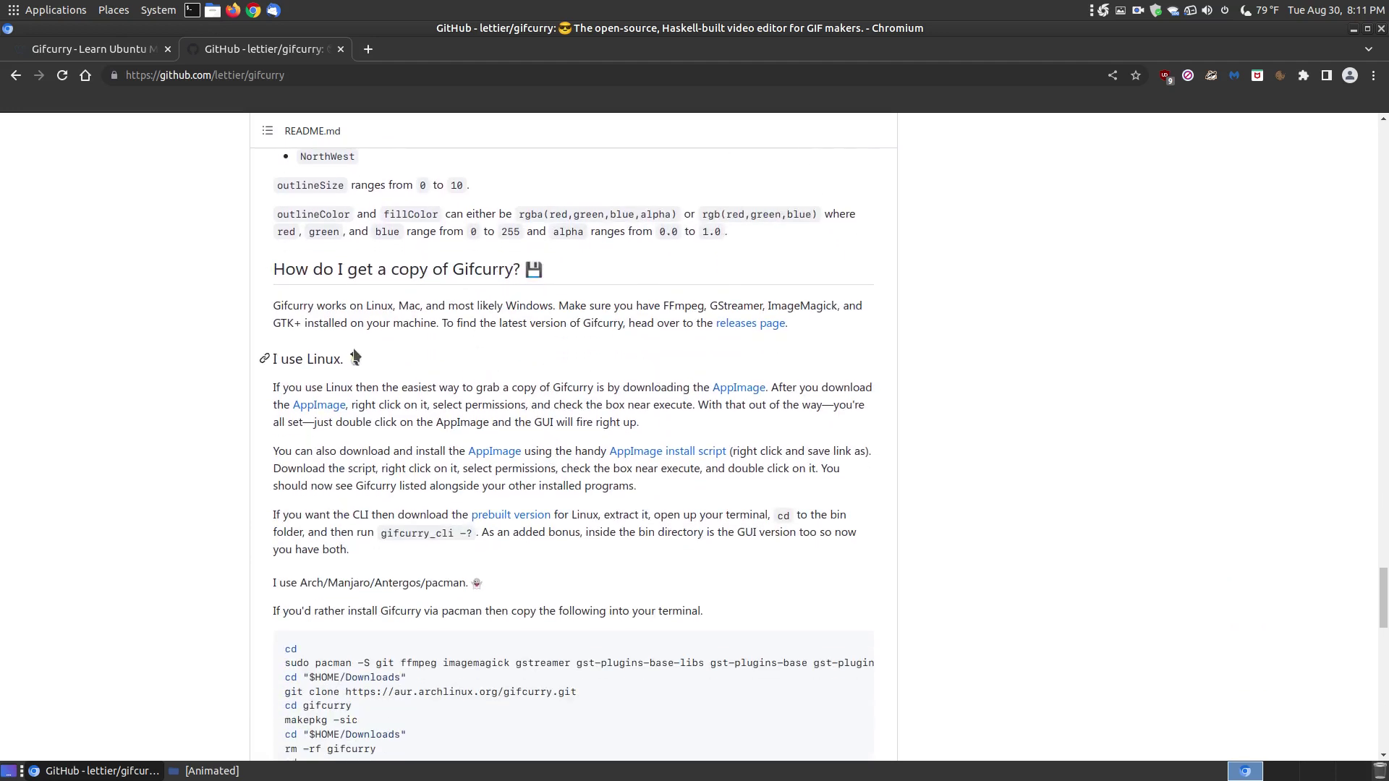
left_click_drag(1383, 594, 1382, 709)
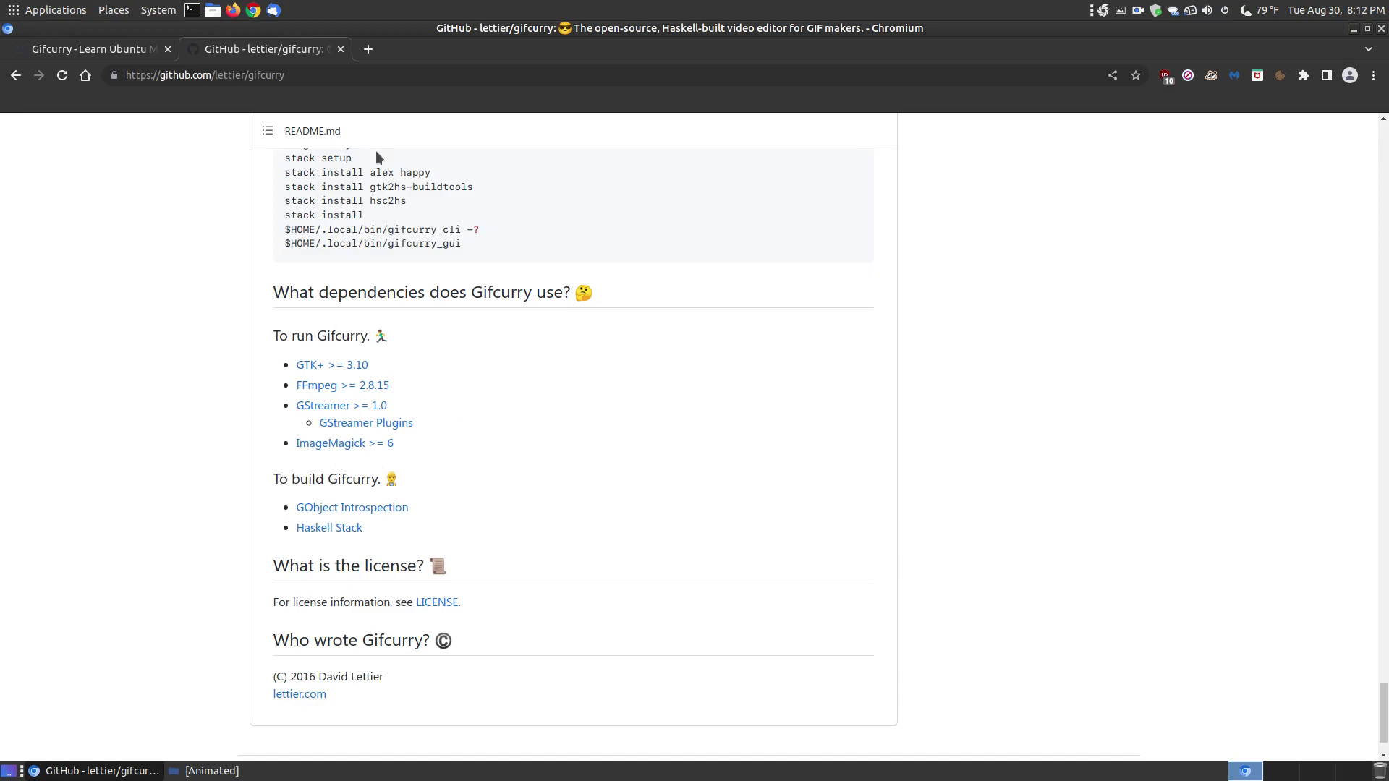
left_click_drag(1381, 716, 1377, 182)
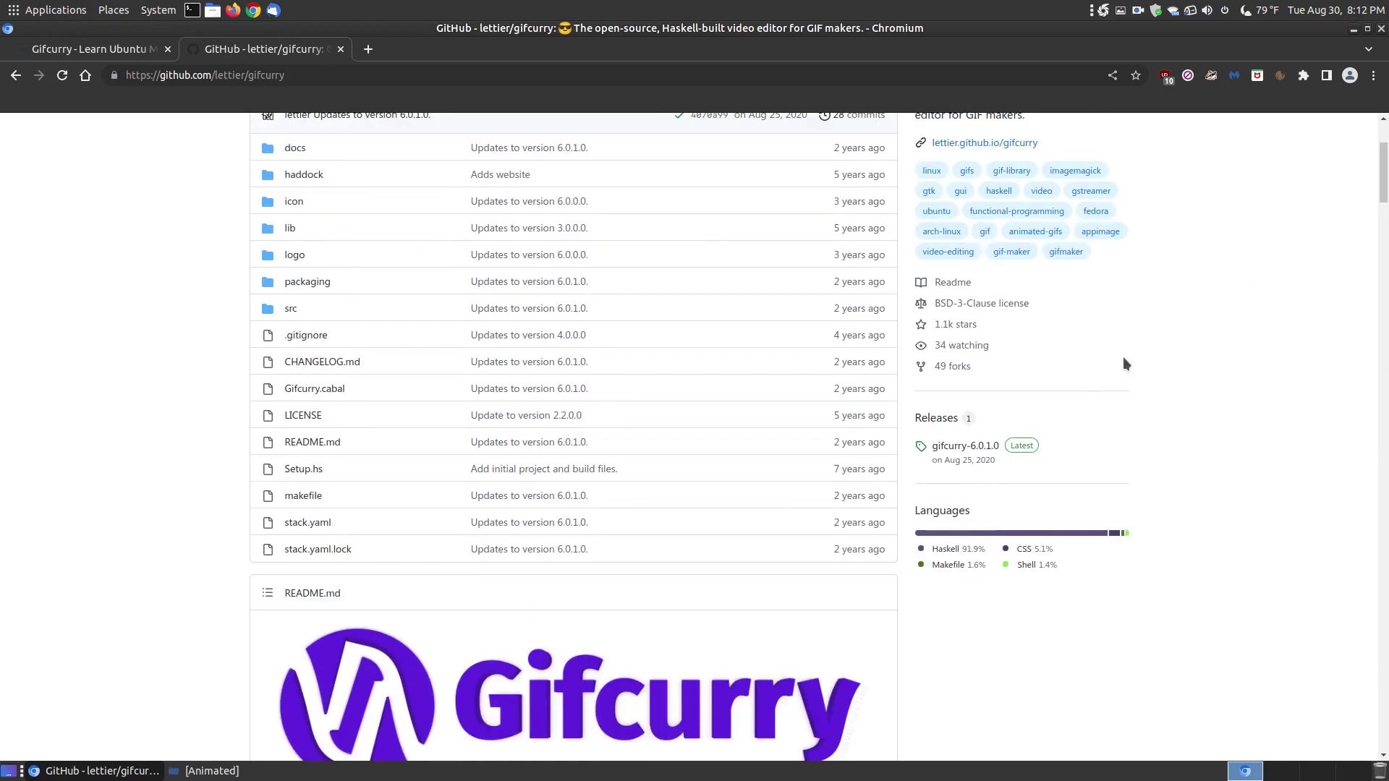
Open the gifcurry-6.0.1.0 release page, examine its Linux downloads, and close the GitHub tab.
left_click(949, 448)
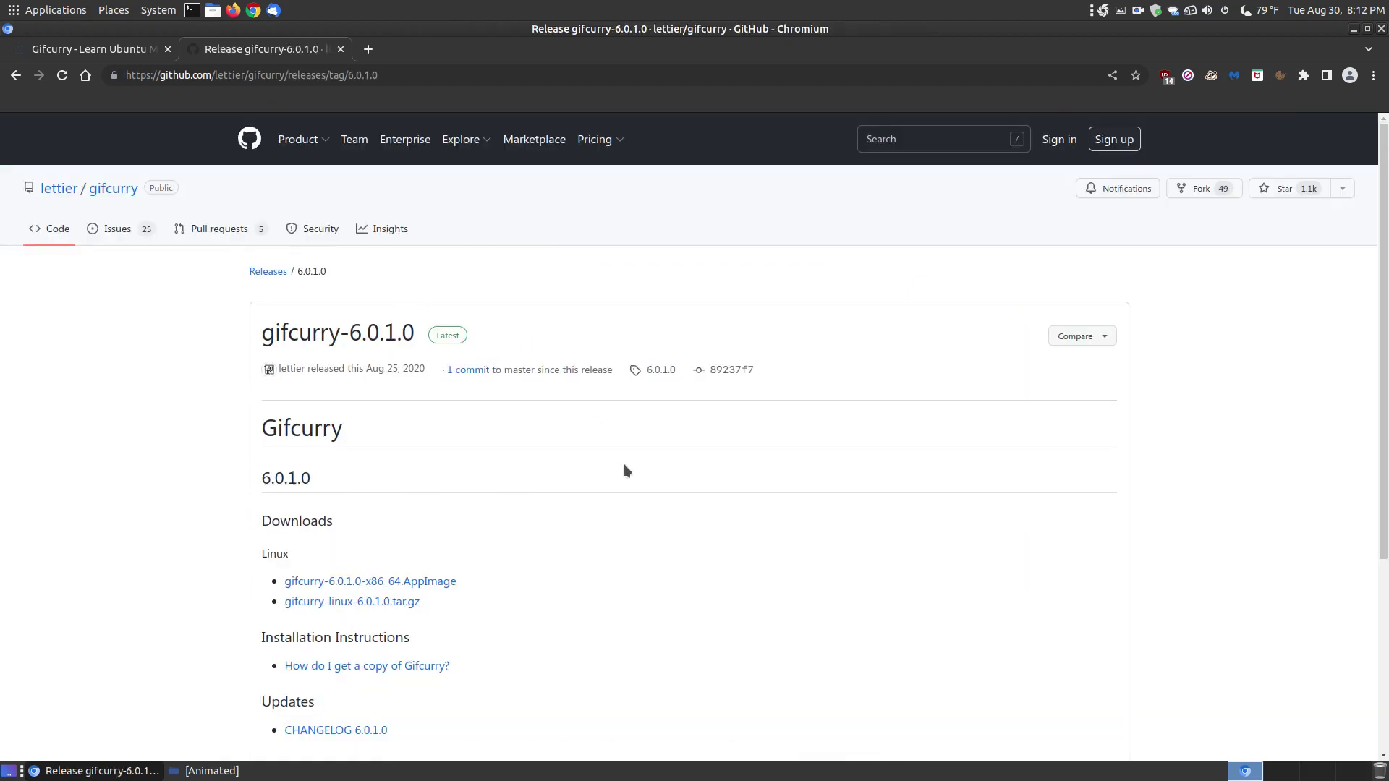
scroll(624, 463, "down", 2)
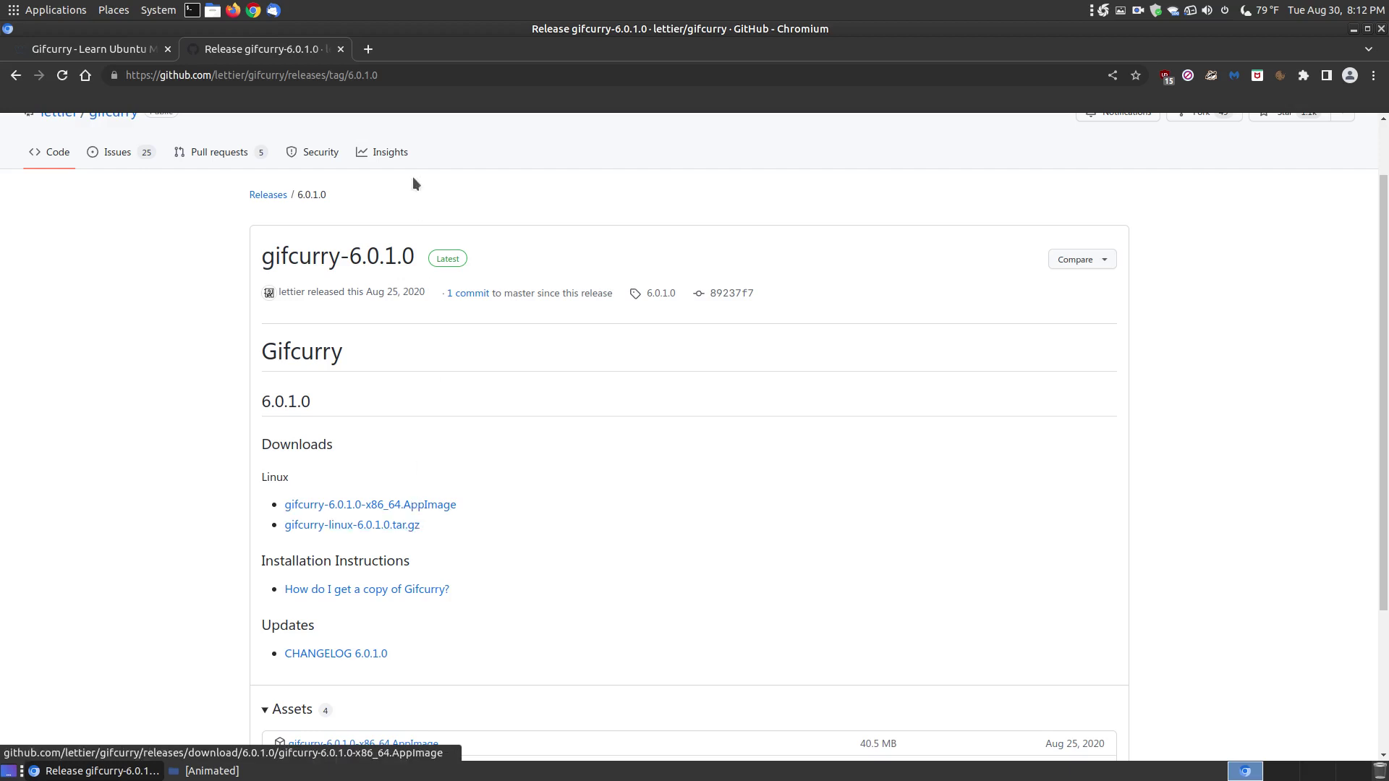
left_click(341, 48)
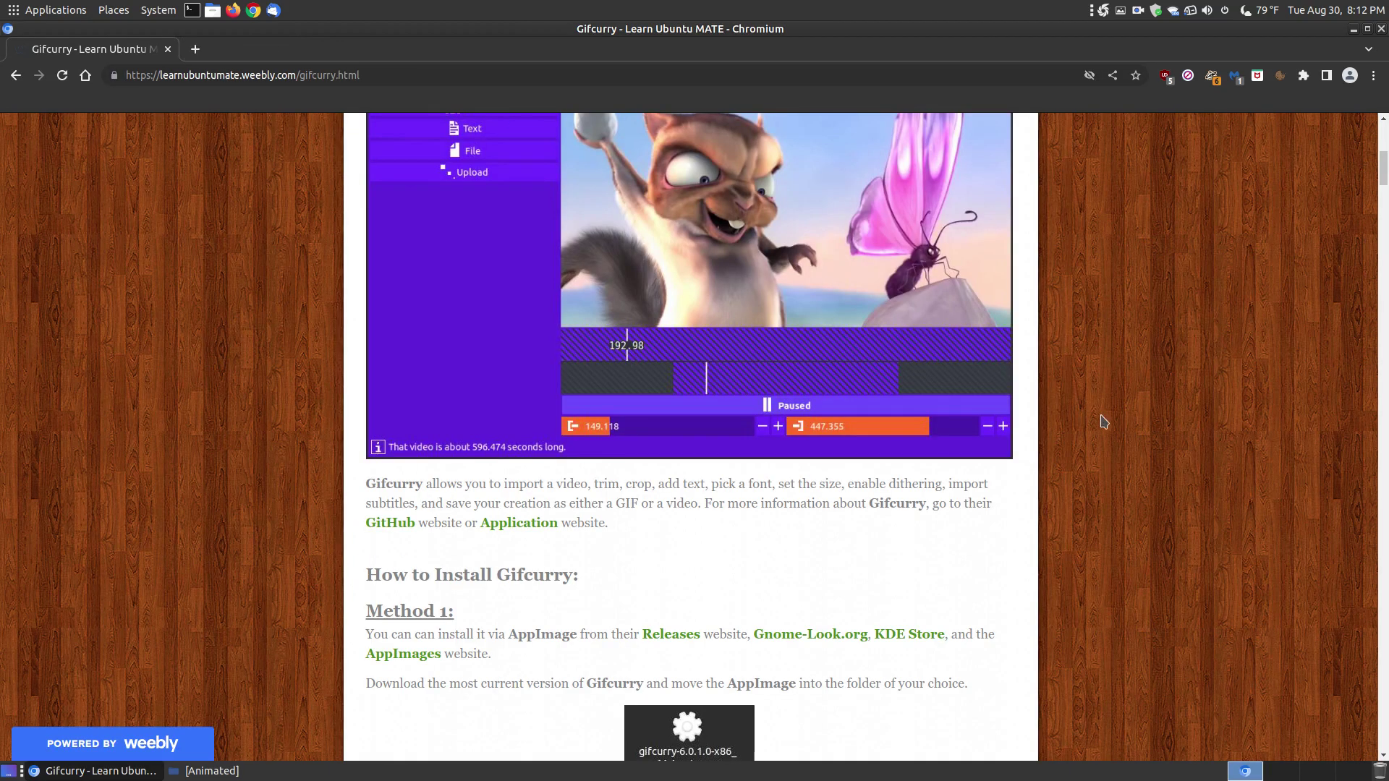
Read the Method 1 AppImage instructions on the Gifcurry page, through the Allow executing file as program setting.
scroll(1103, 422, "down", 3)
scroll(1103, 423, "down", 3)
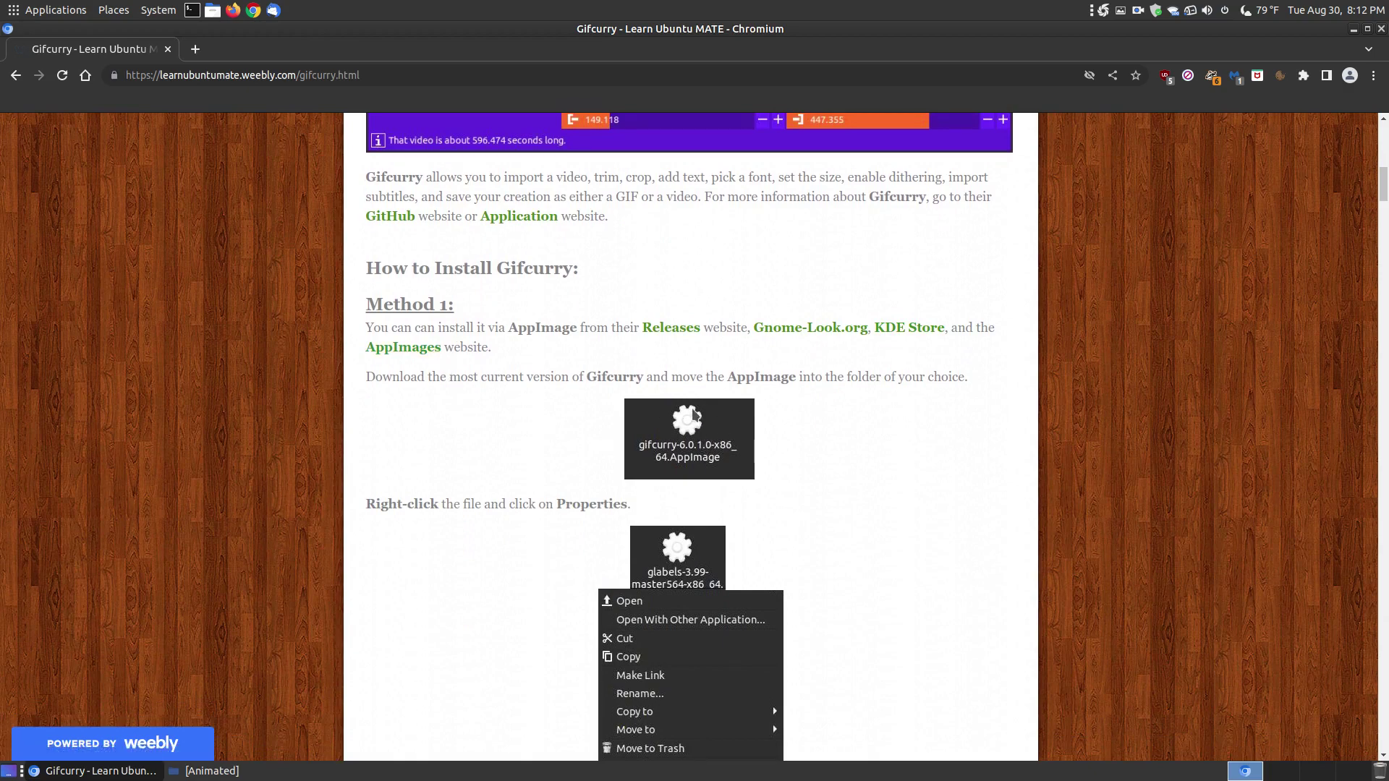
scroll(708, 519, "down", 5)
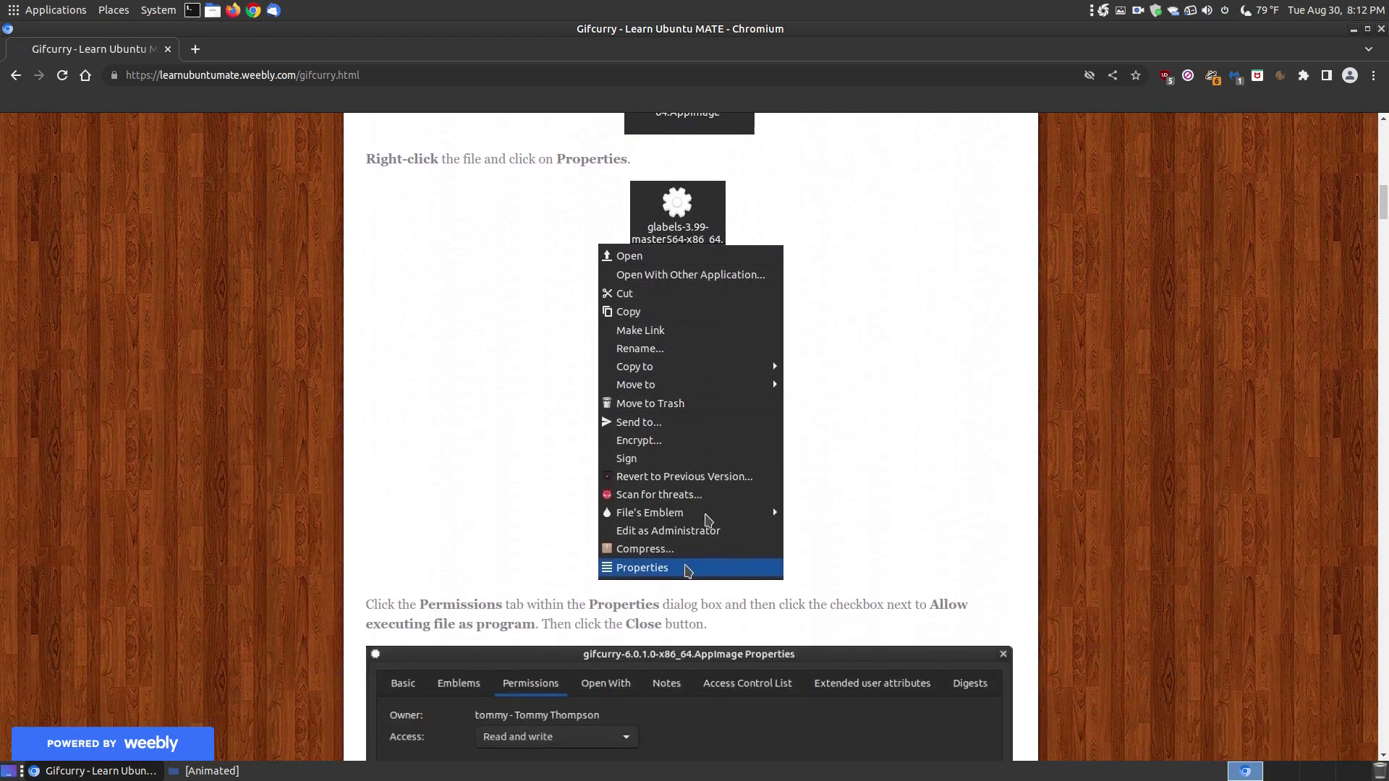
scroll(705, 584, "down", 6)
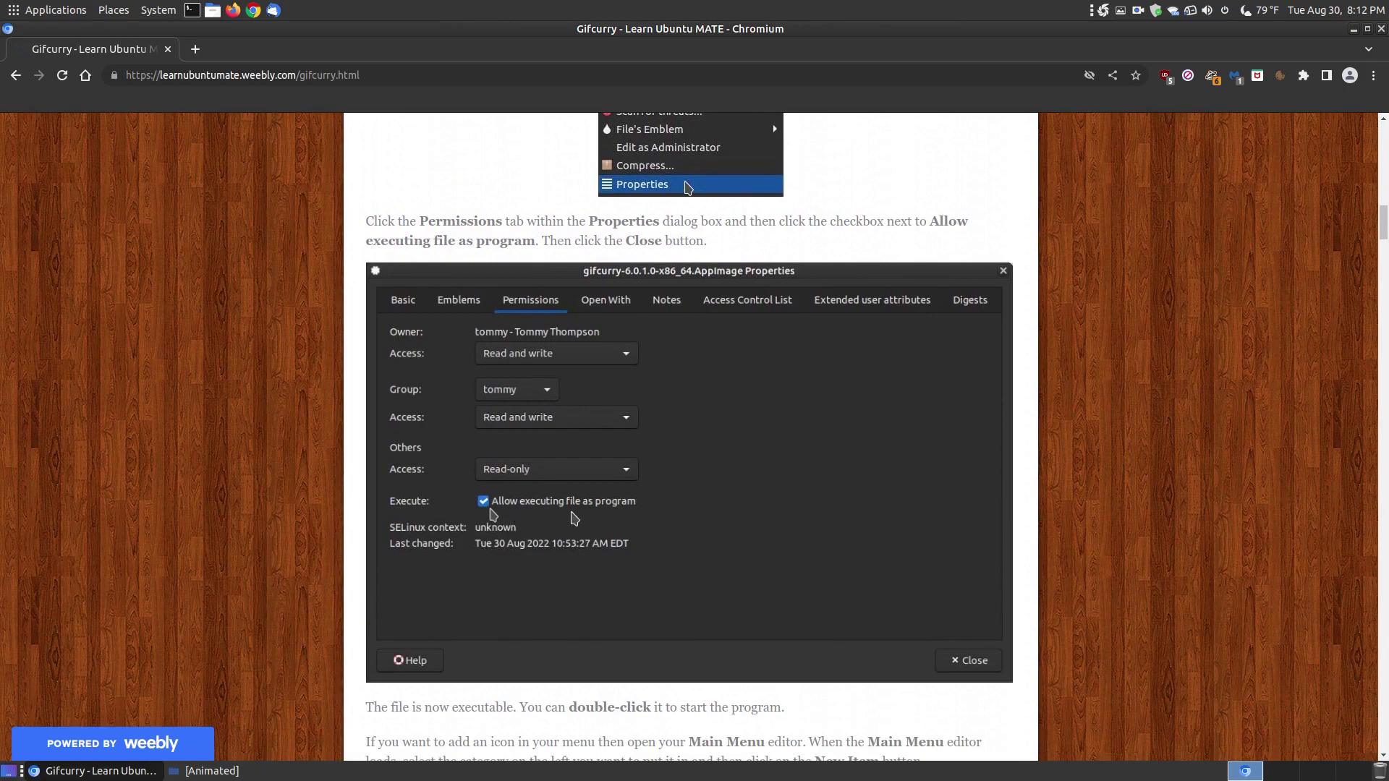
Open the AppImages folder in the file manager and check the execute permission of gifcurry-6.0.1.0-x86_64.AppImage.
left_click(212, 10)
double_click(259, 166)
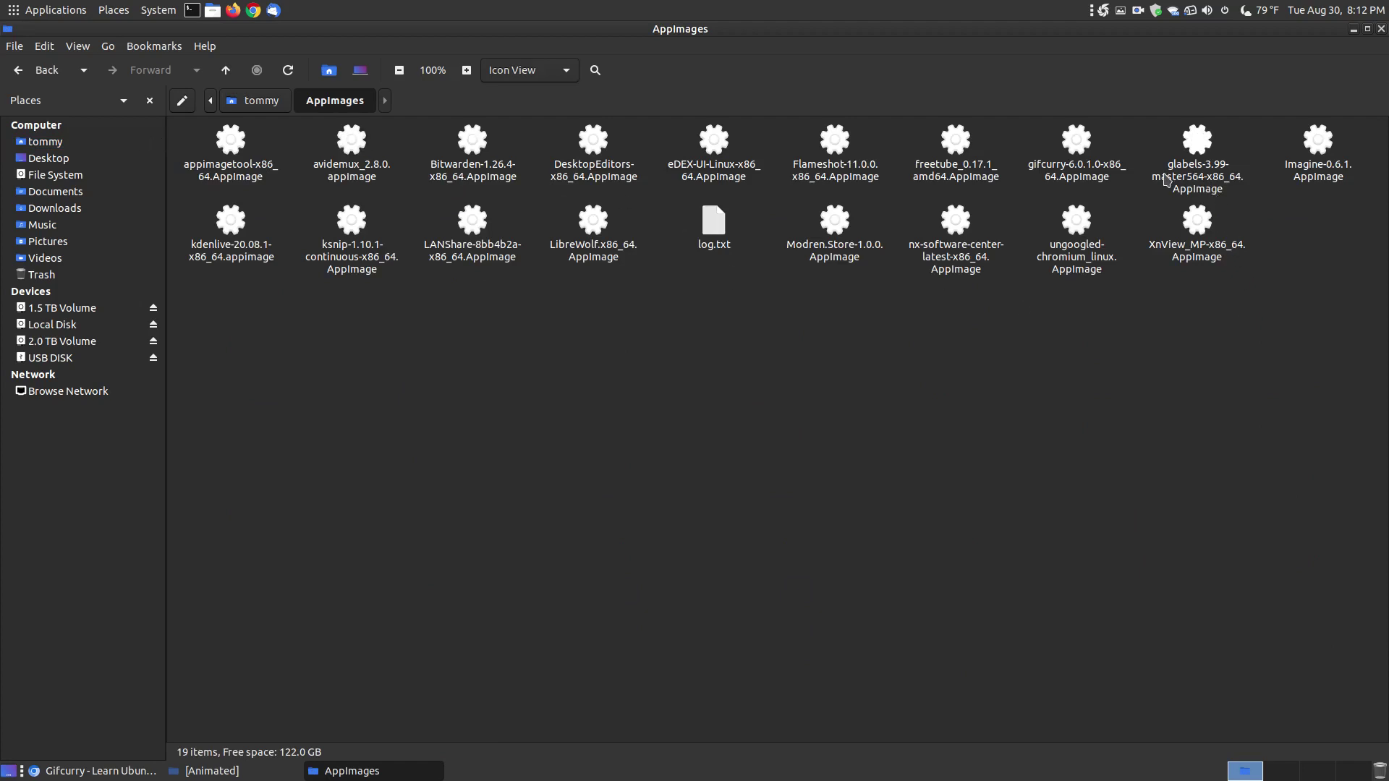
left_click(1087, 155)
right_click(1087, 155)
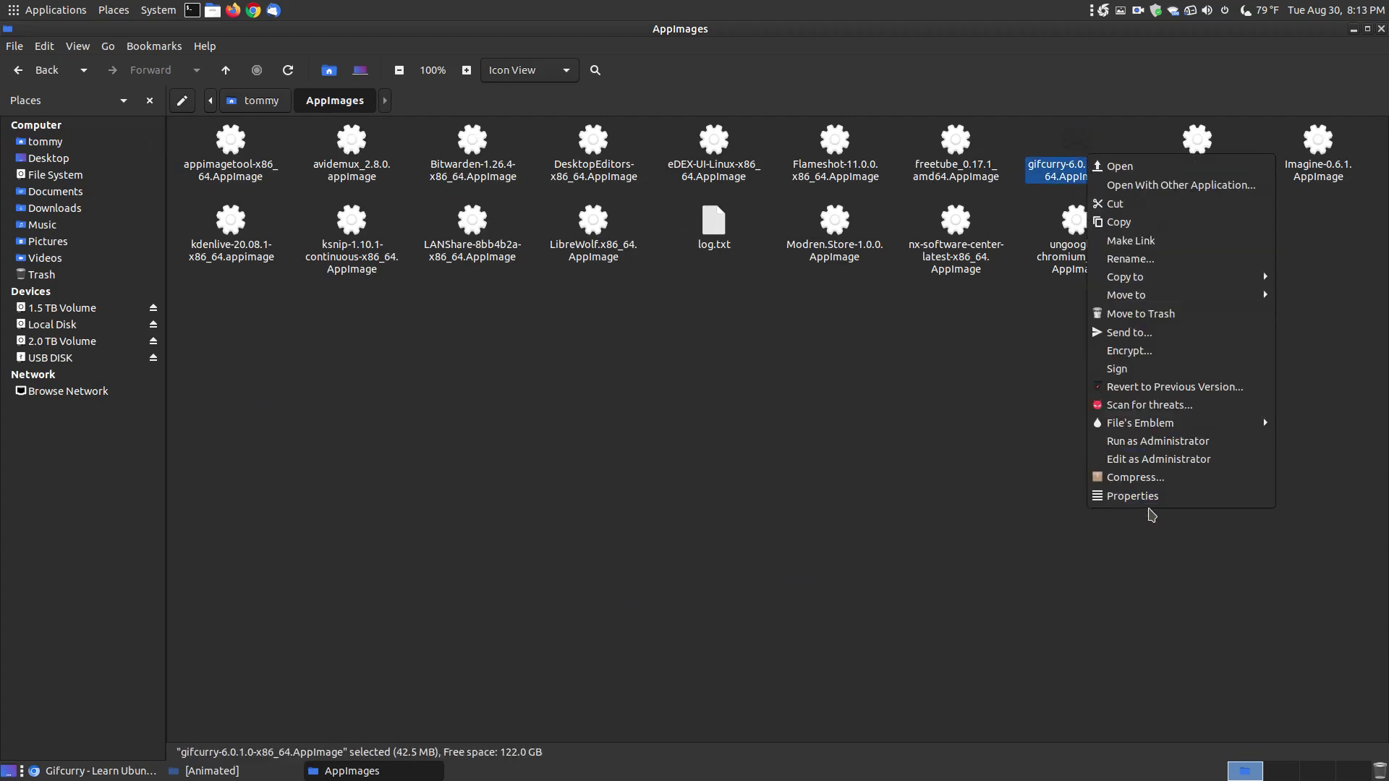
left_click(1139, 496)
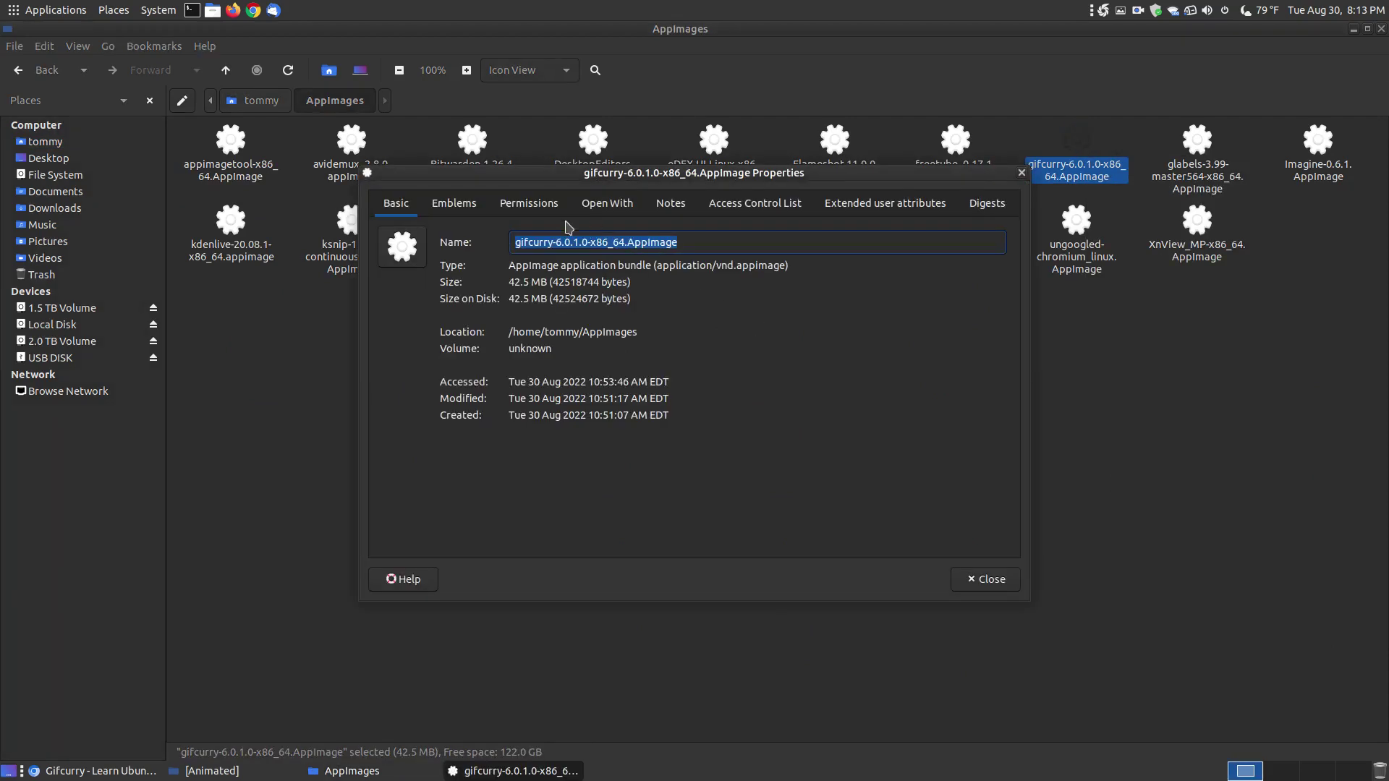
left_click(542, 208)
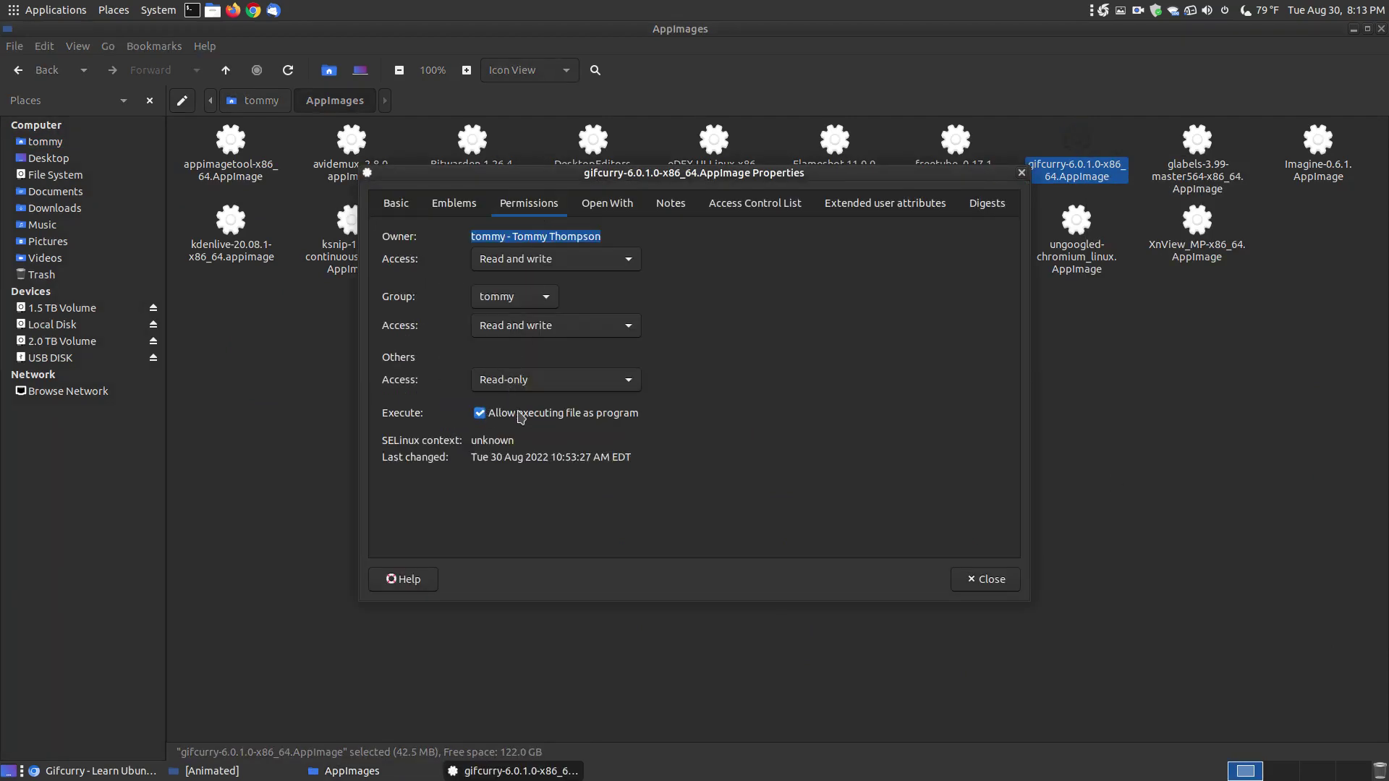
left_click(976, 579)
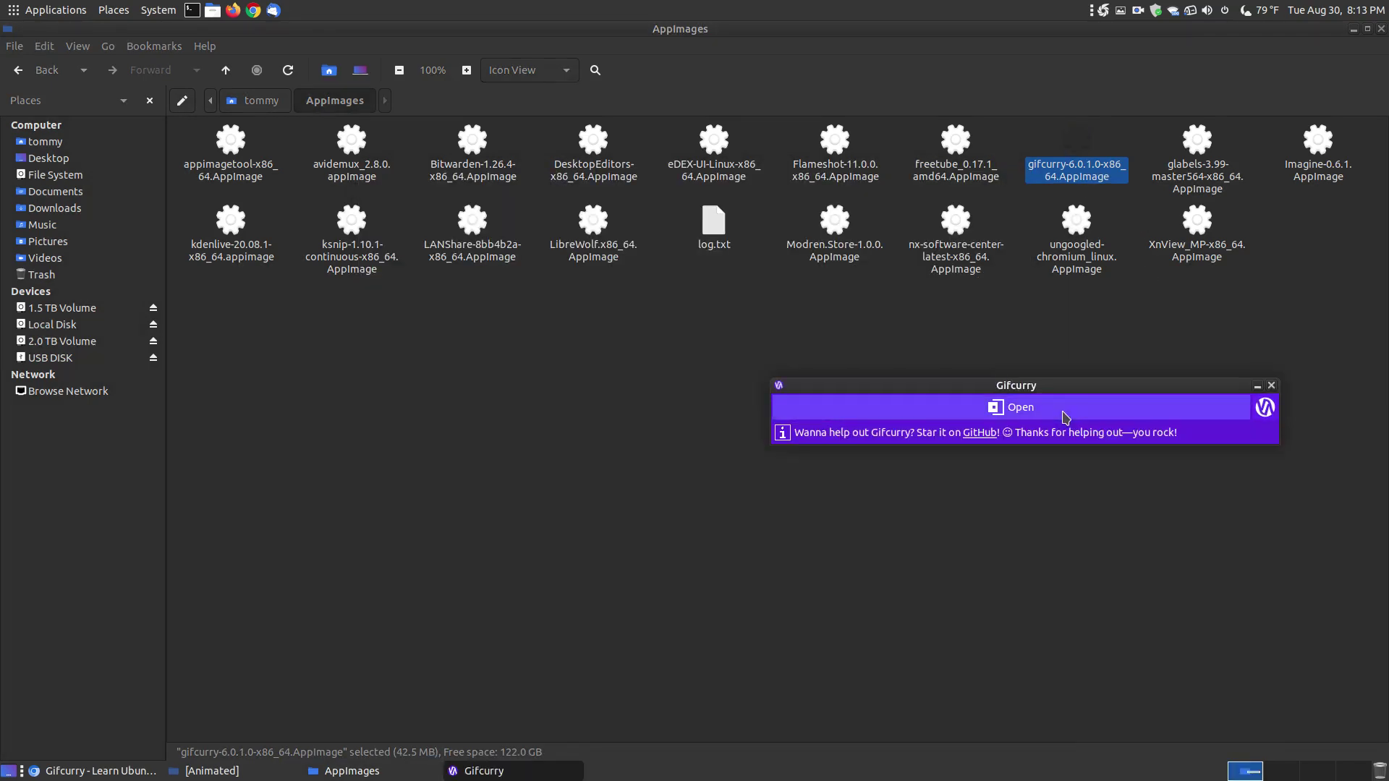
Run the Gifcurry AppImage to see its start window and close it.
left_click_drag(1048, 400, 756, 279)
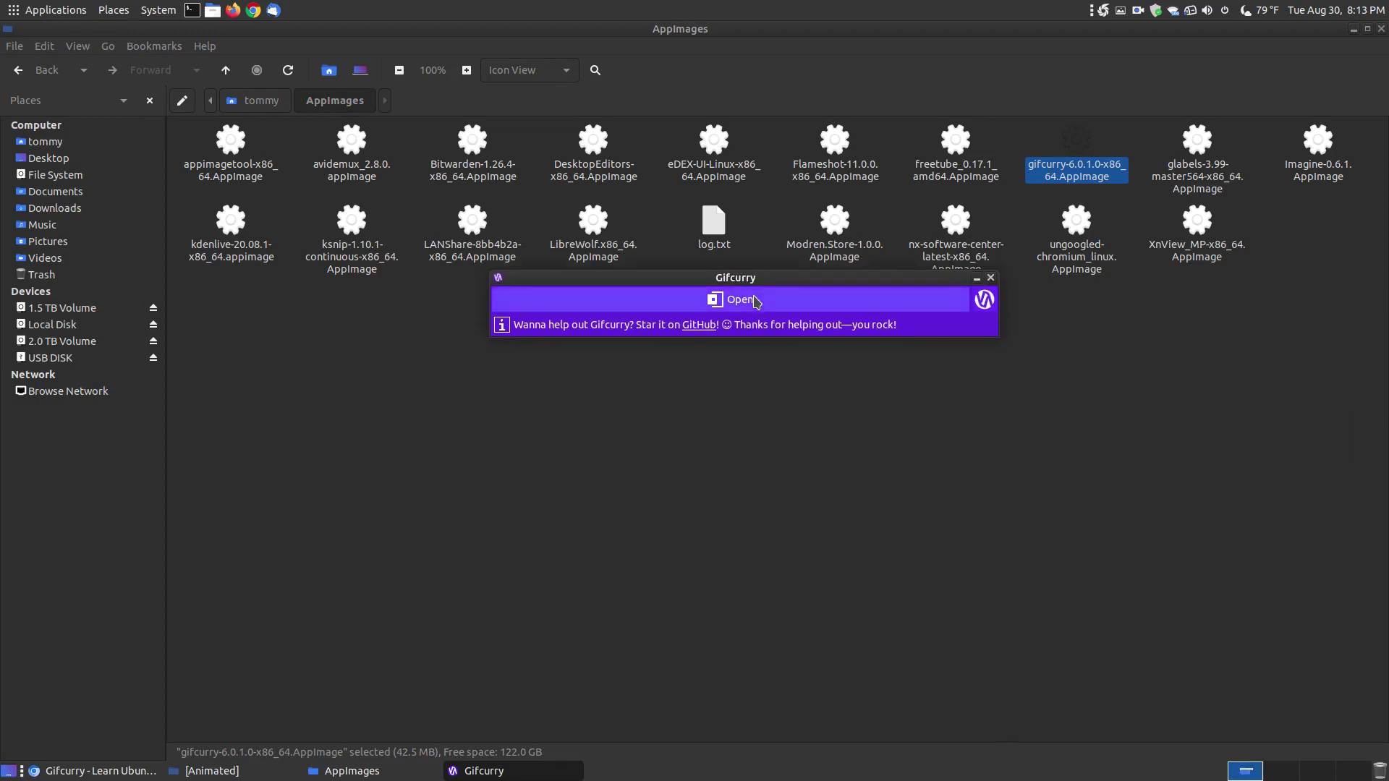
left_click(991, 279)
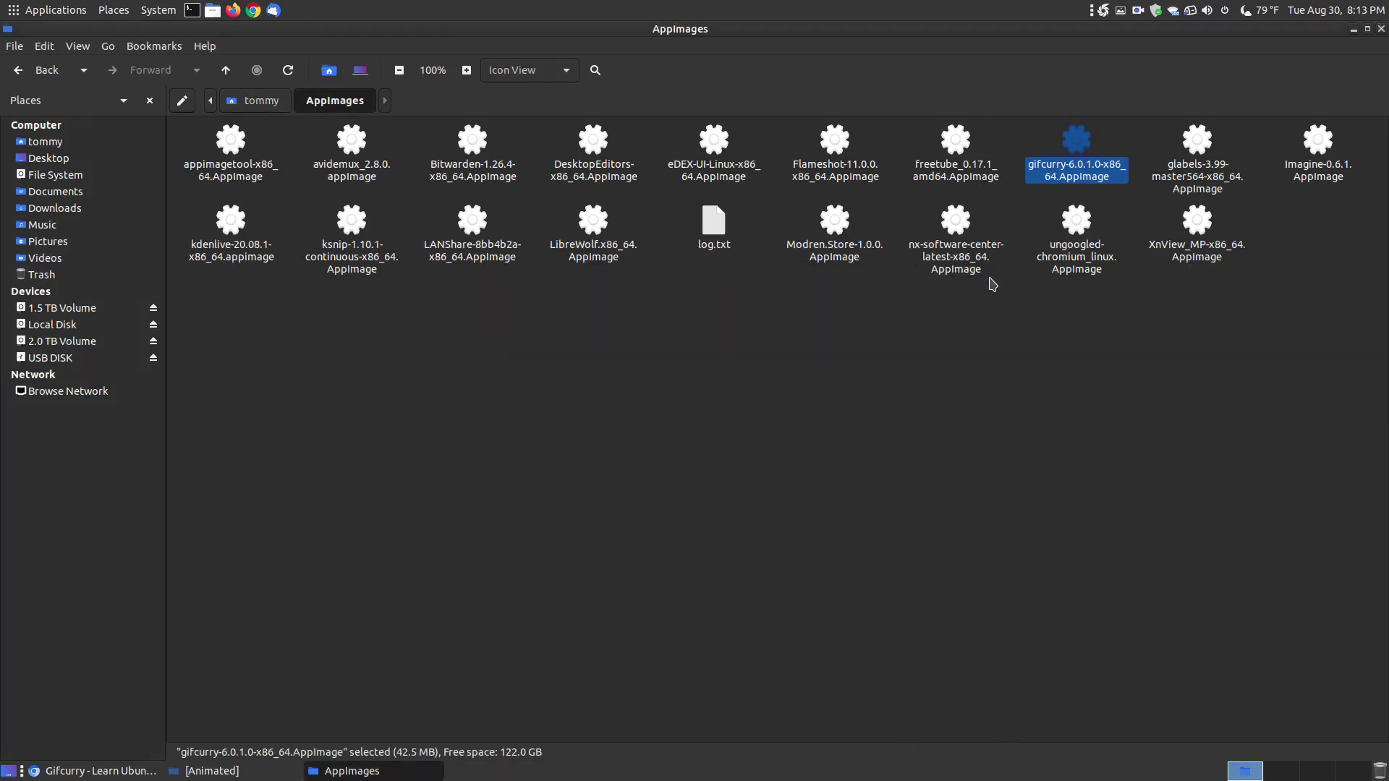
Extract gifcurry-linux-6.0.1.0.tar.gz within the Downloads folder.
left_click(82, 209)
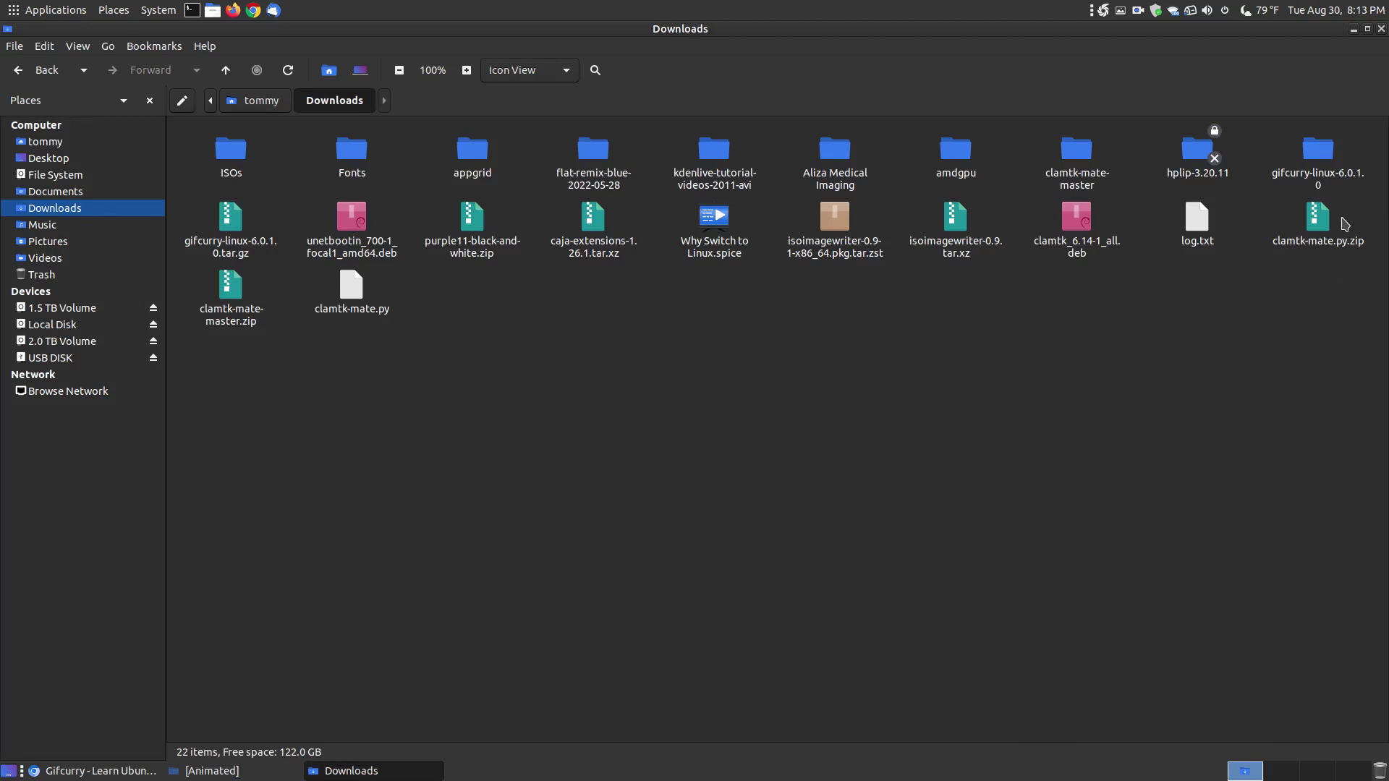
right_click(231, 225)
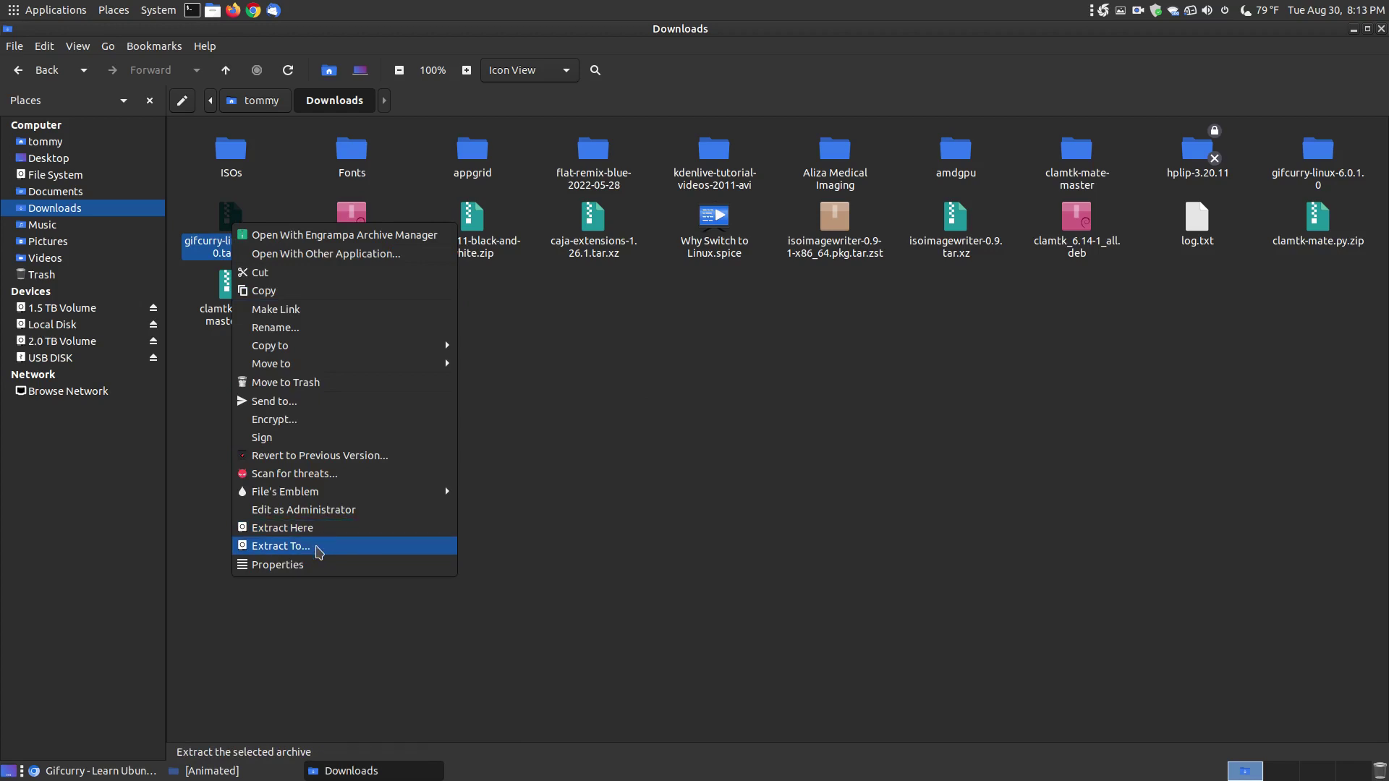
left_click(323, 530)
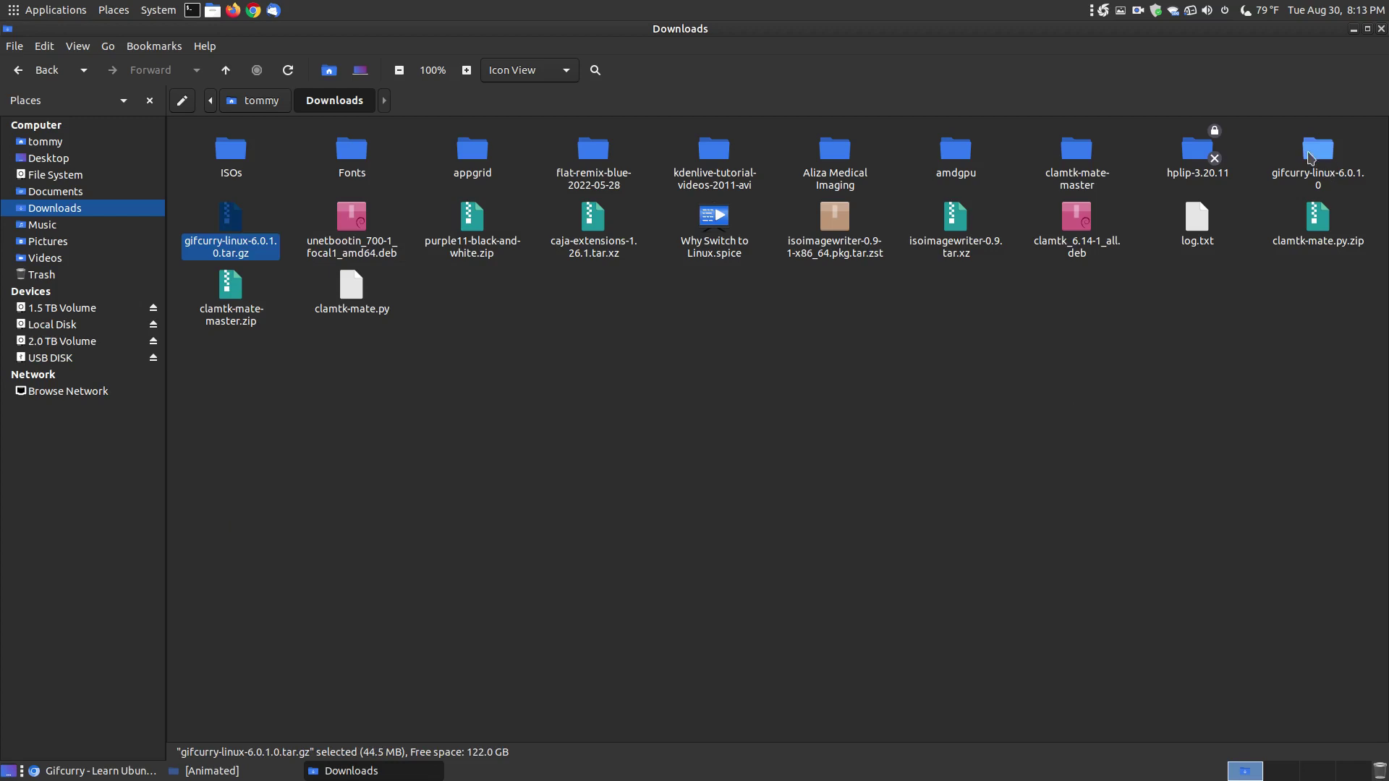
Launch gifcurry_gui from the bin folder inside gifcurry-linux-6.0.1.0.
left_click(1311, 159)
double_click(1310, 159)
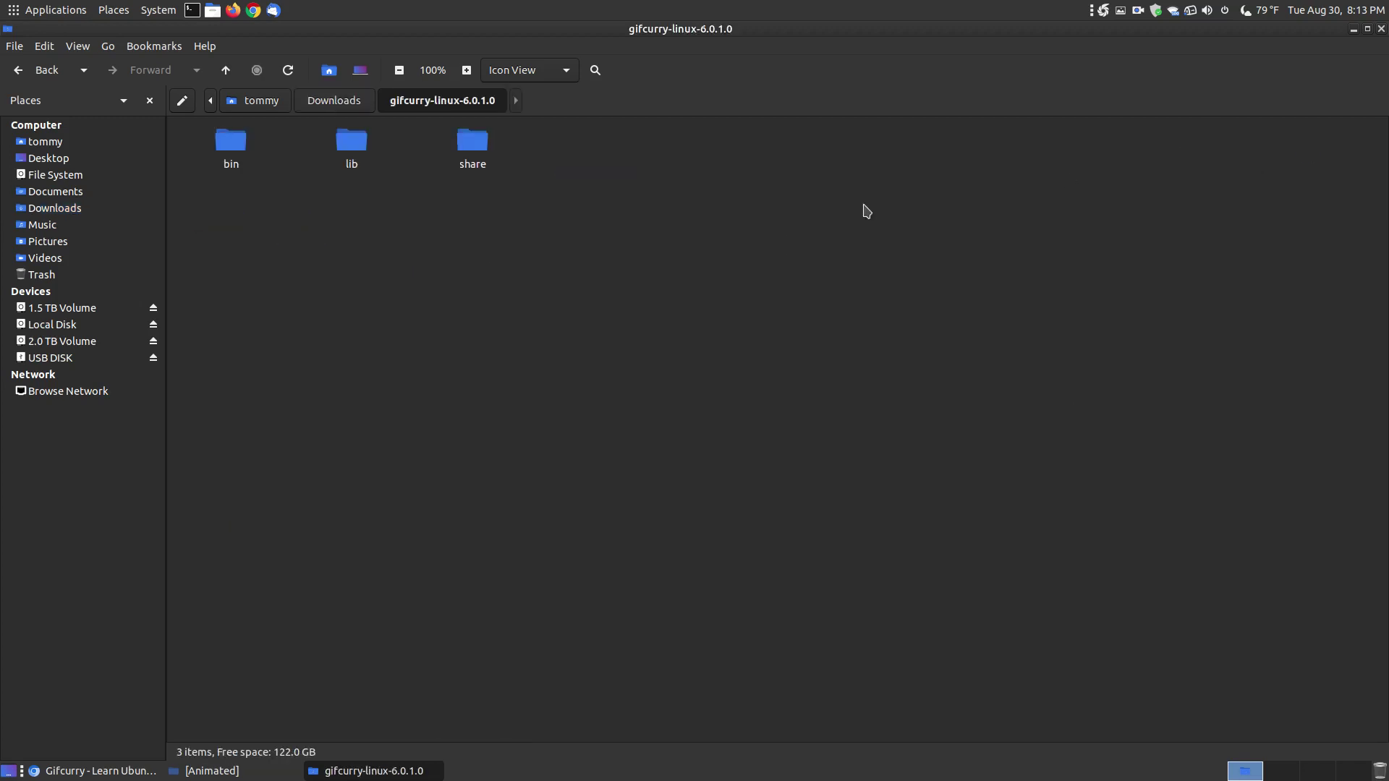
double_click(230, 144)
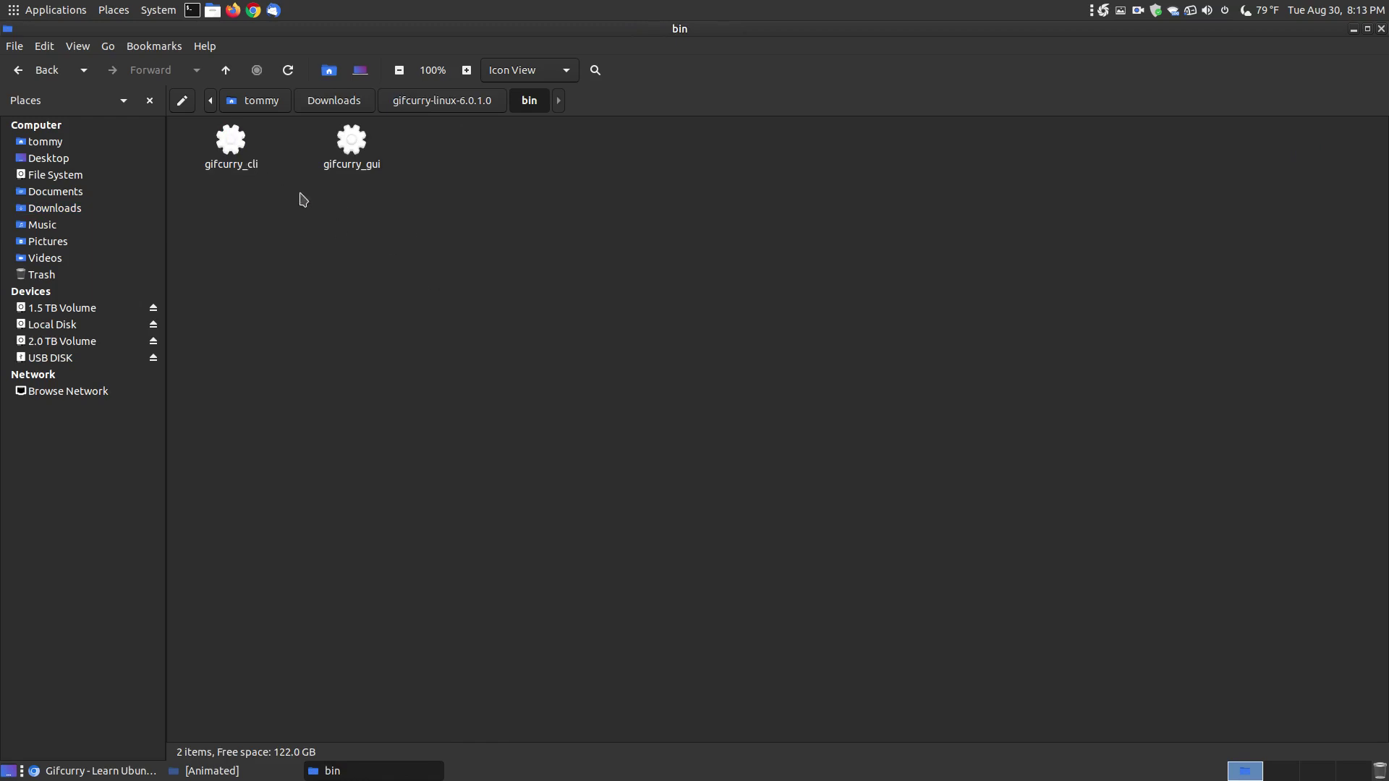
right_click(412, 228)
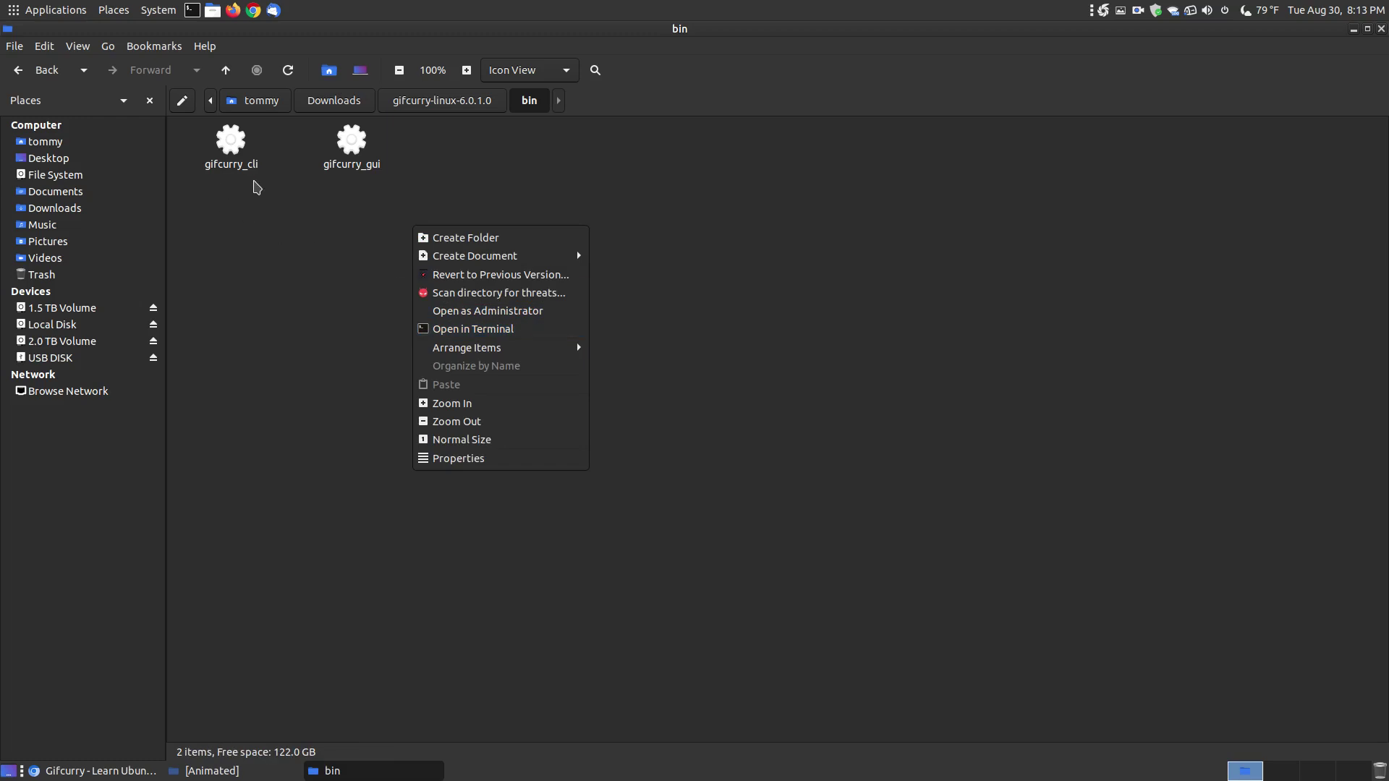
left_click(292, 201)
left_click(362, 155)
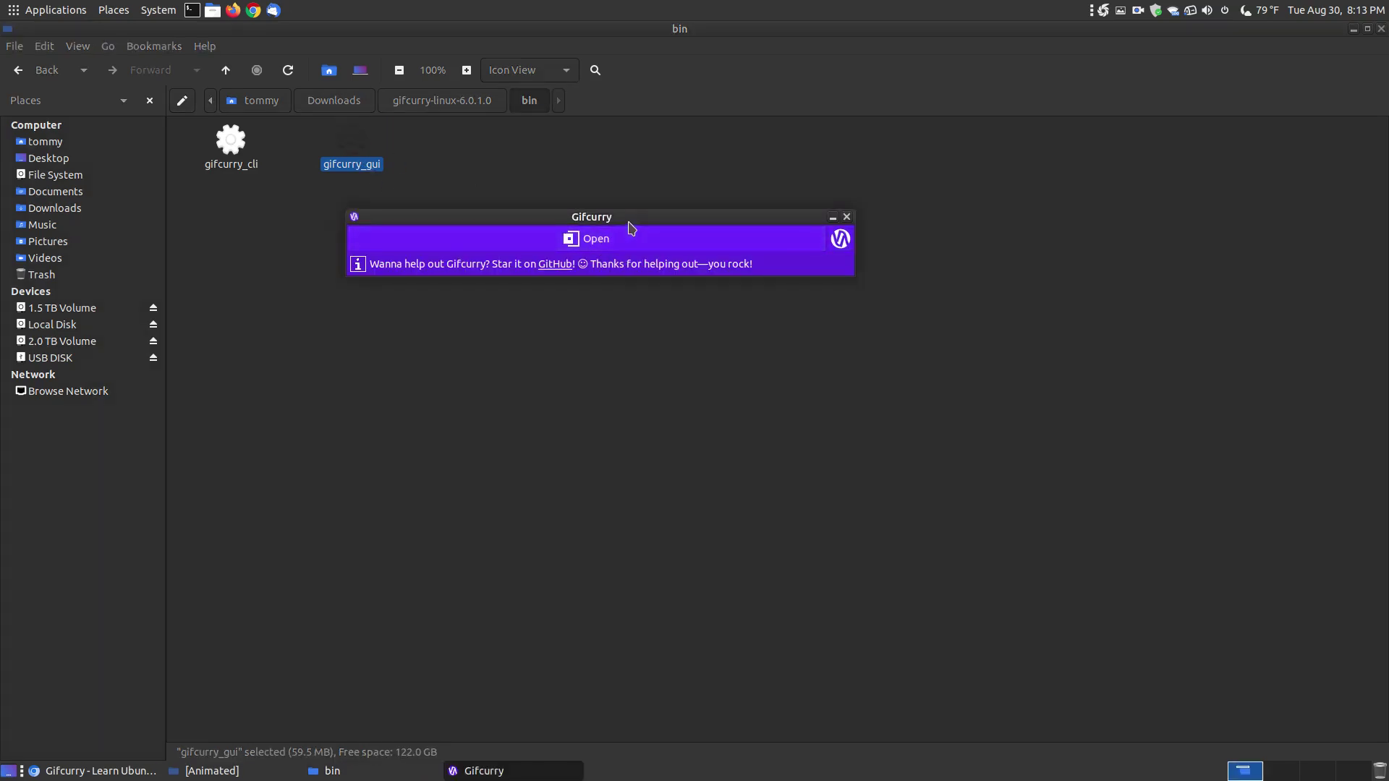
Close the file manager and minimize the Gifcurry window to return to the Gifcurry page in Chromium.
left_click(1382, 30)
left_click_drag(836, 200, 1162, 196)
left_click(1173, 189)
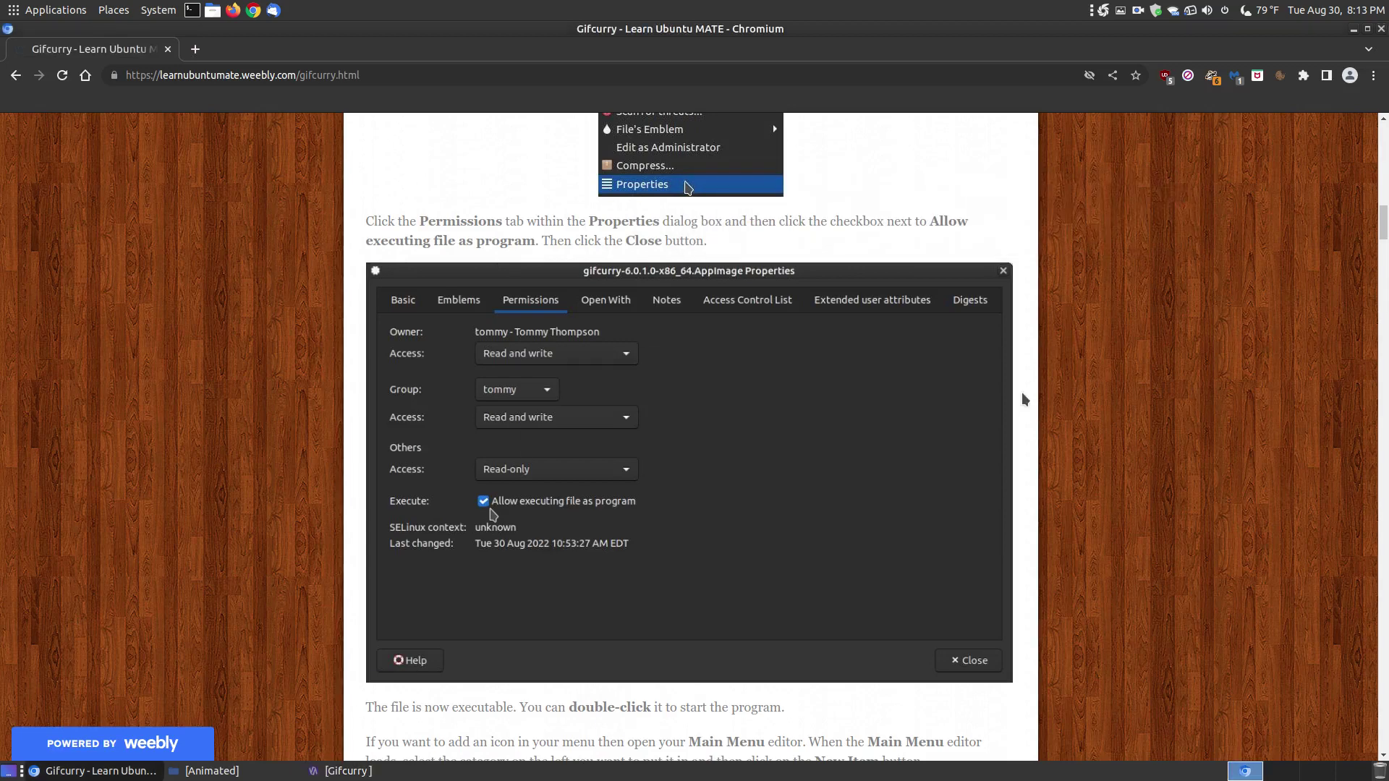
Read the guide's instructions on making the AppImage executable and adding a Gifcurry launcher with the Main Menu editor.
scroll(1022, 402, "down", 5)
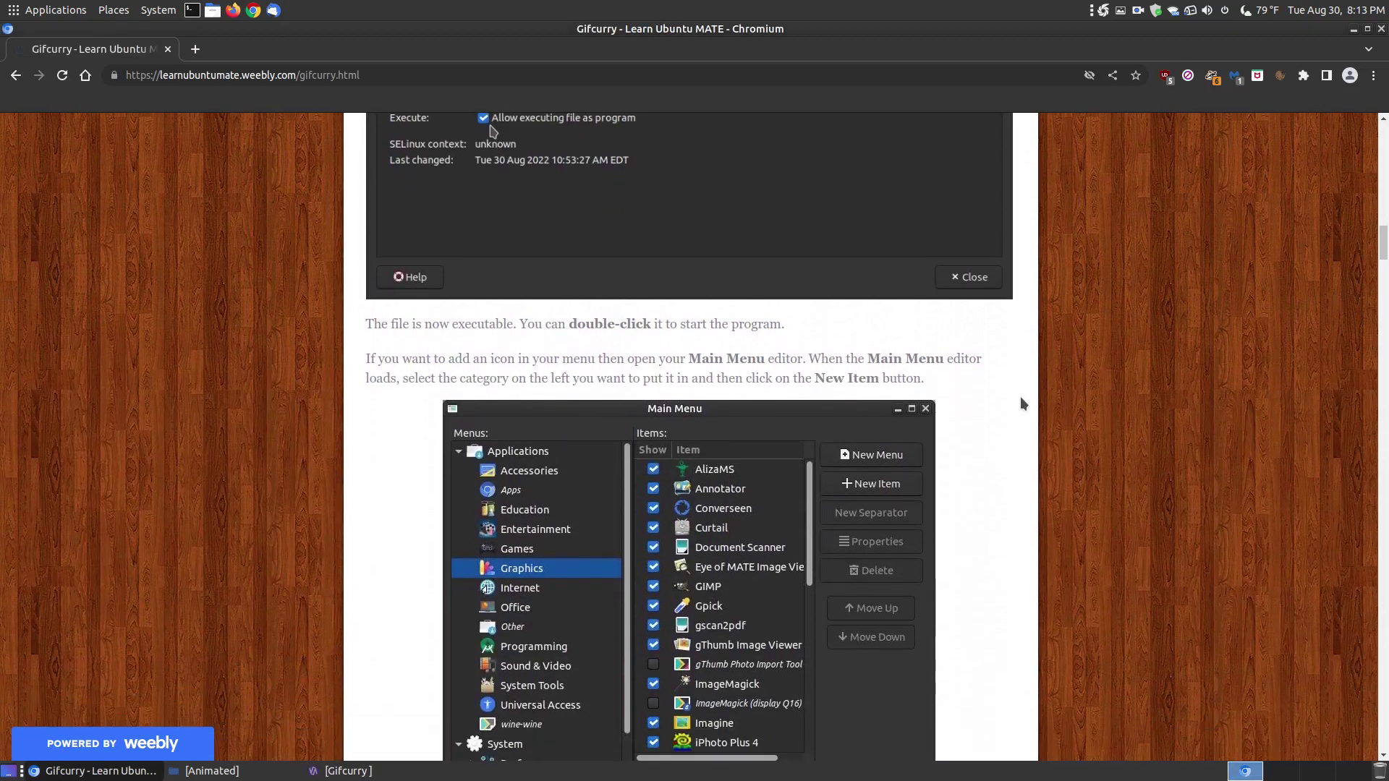
scroll(1022, 403, "up", 6)
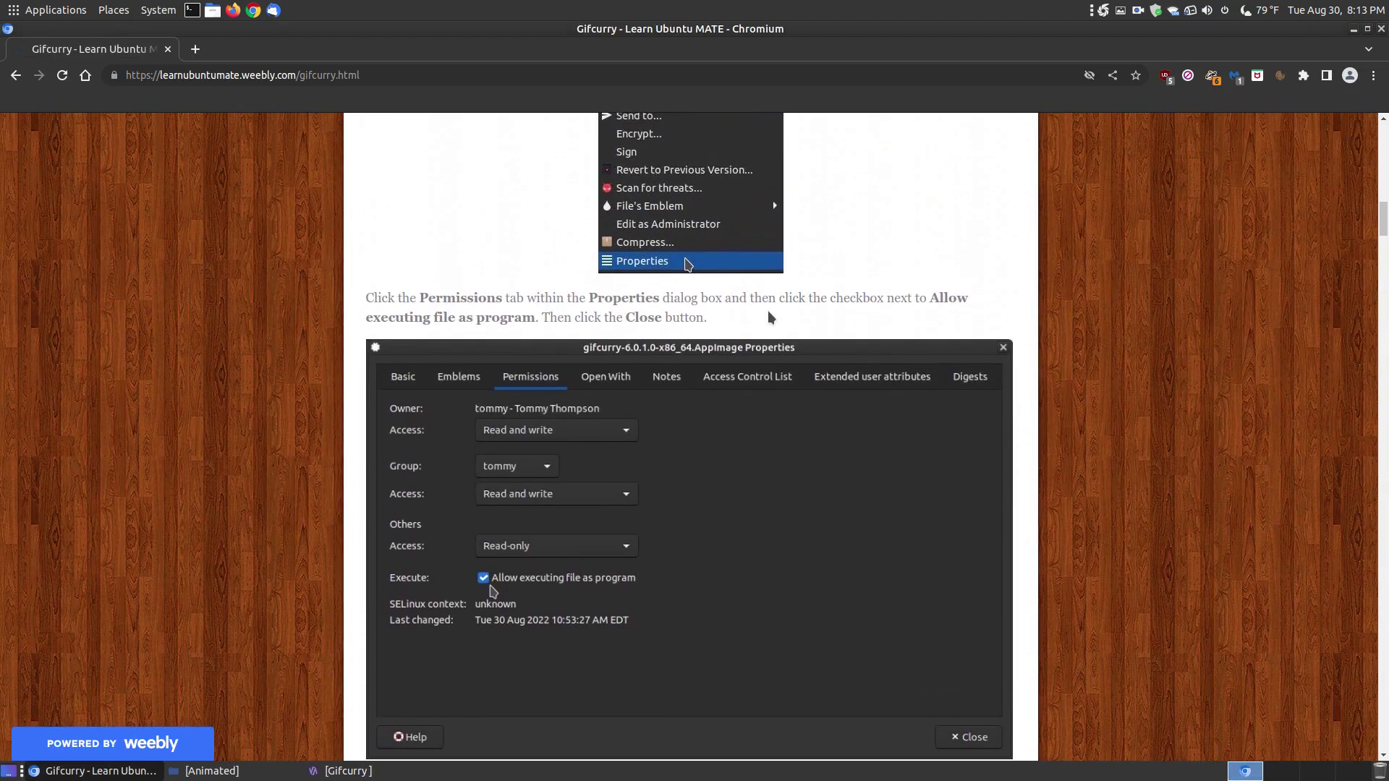
scroll(767, 310, "up", 1)
scroll(767, 310, "down", 3)
scroll(771, 318, "down", 2)
scroll(771, 318, "up", 5)
scroll(770, 318, "up", 1)
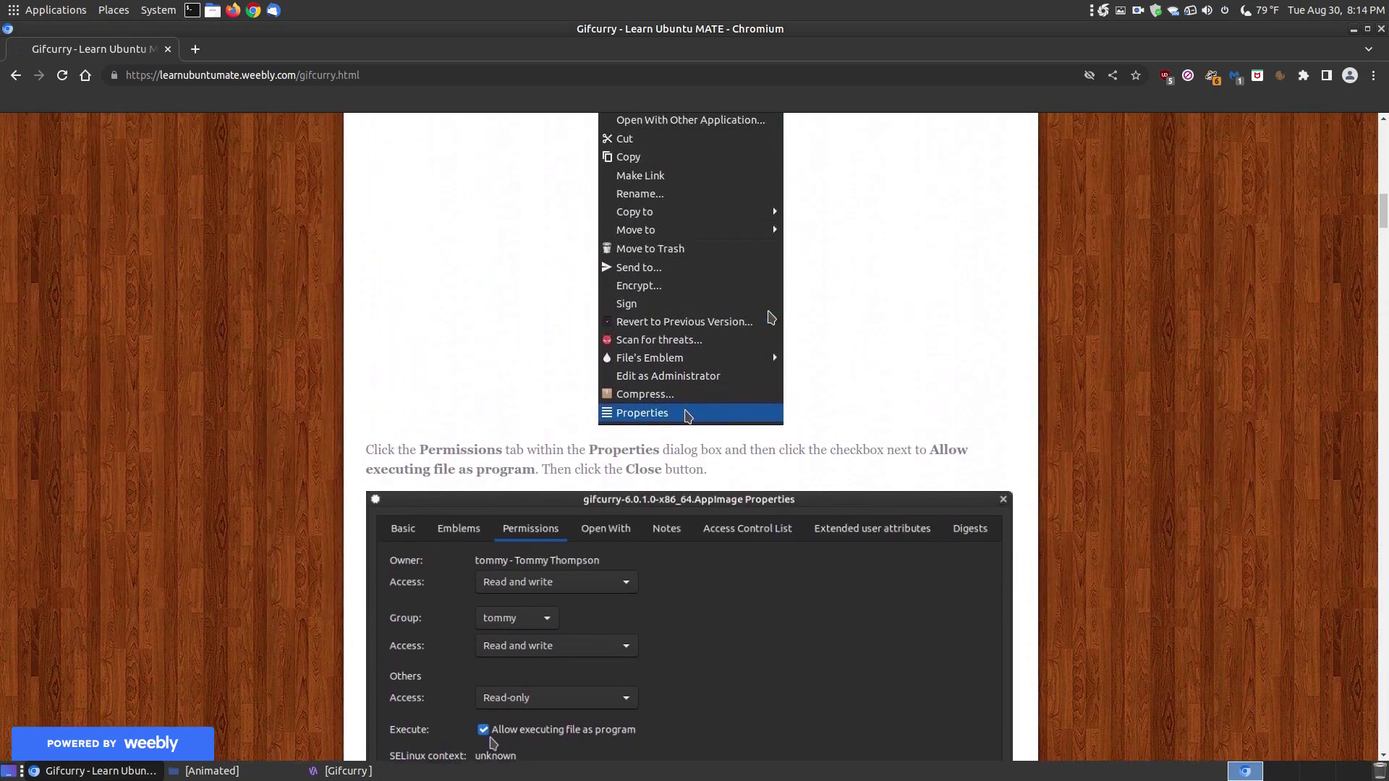
scroll(770, 318, "down", 12)
scroll(765, 320, "down", 1)
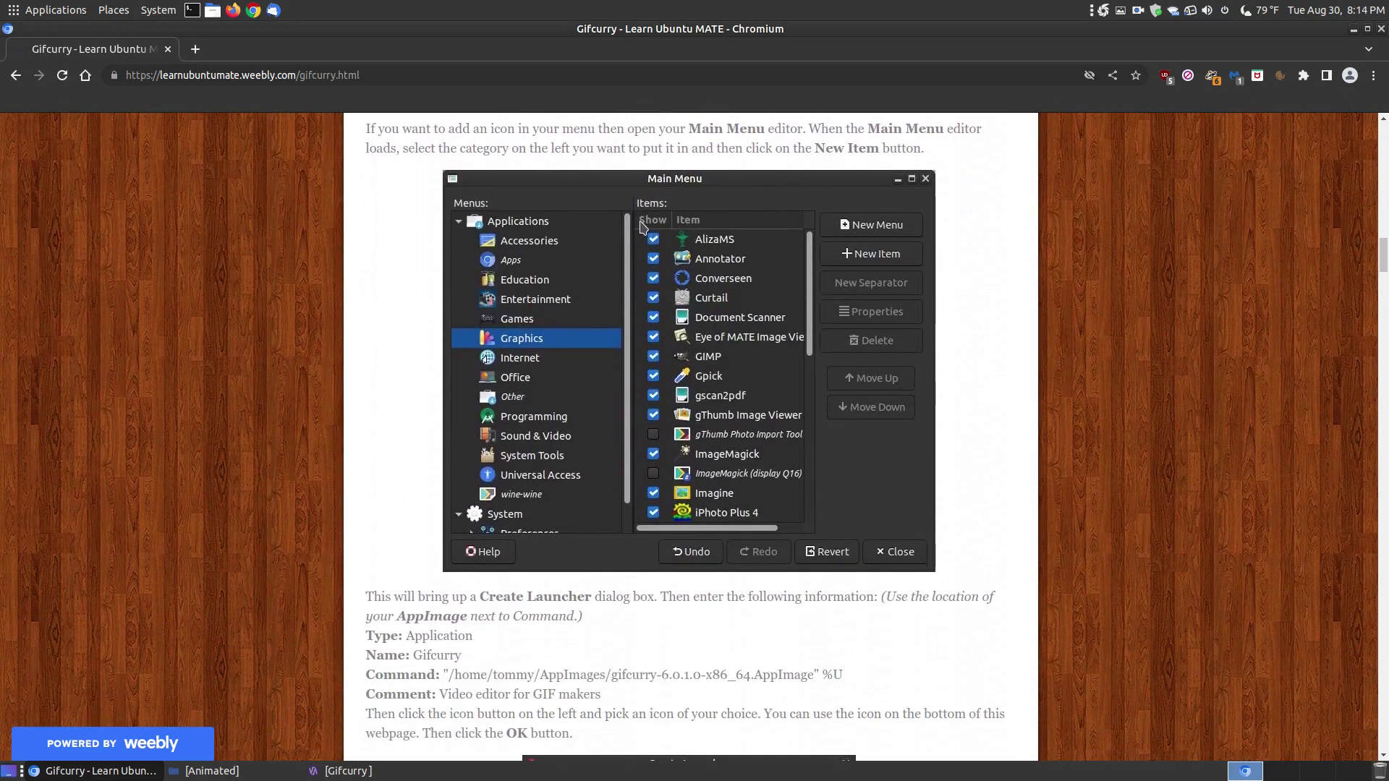
scroll(720, 332, "down", 12)
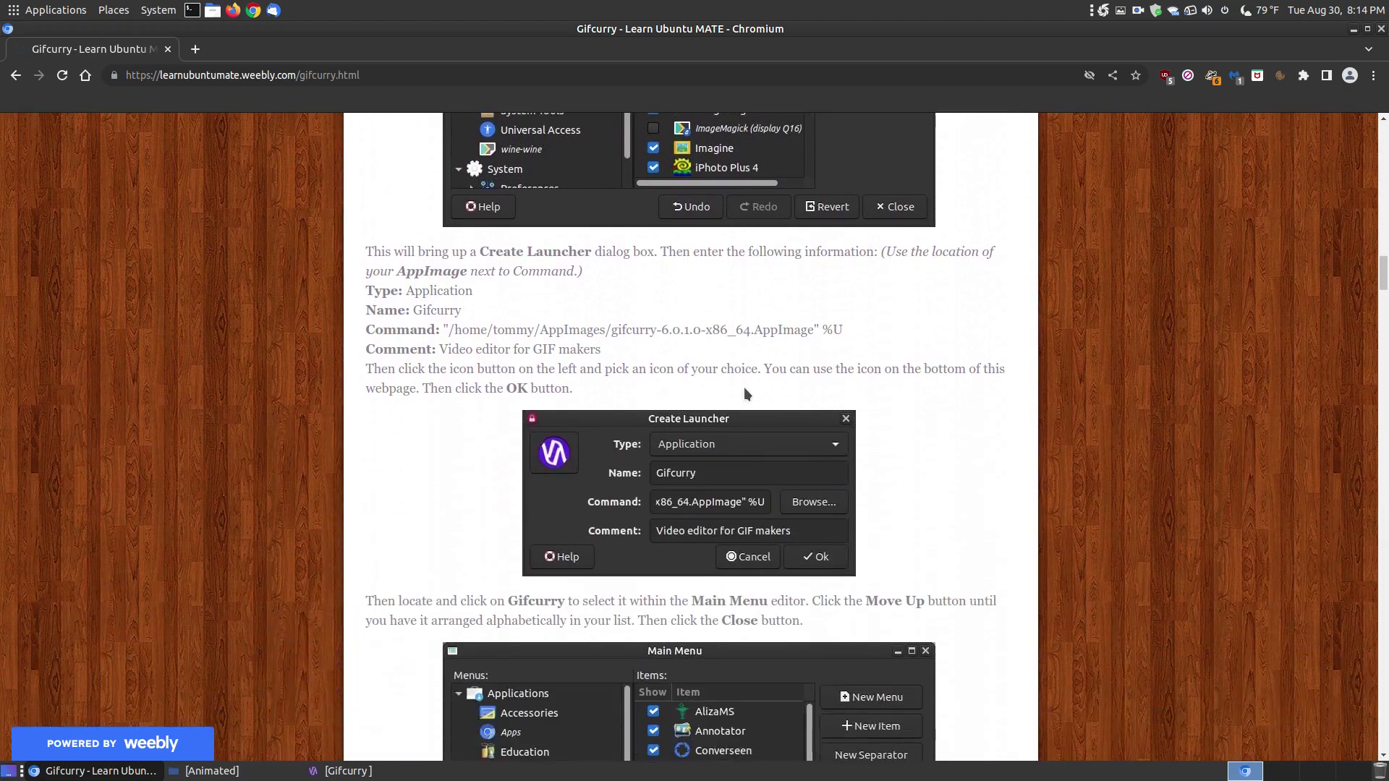
scroll(745, 393, "down", 5)
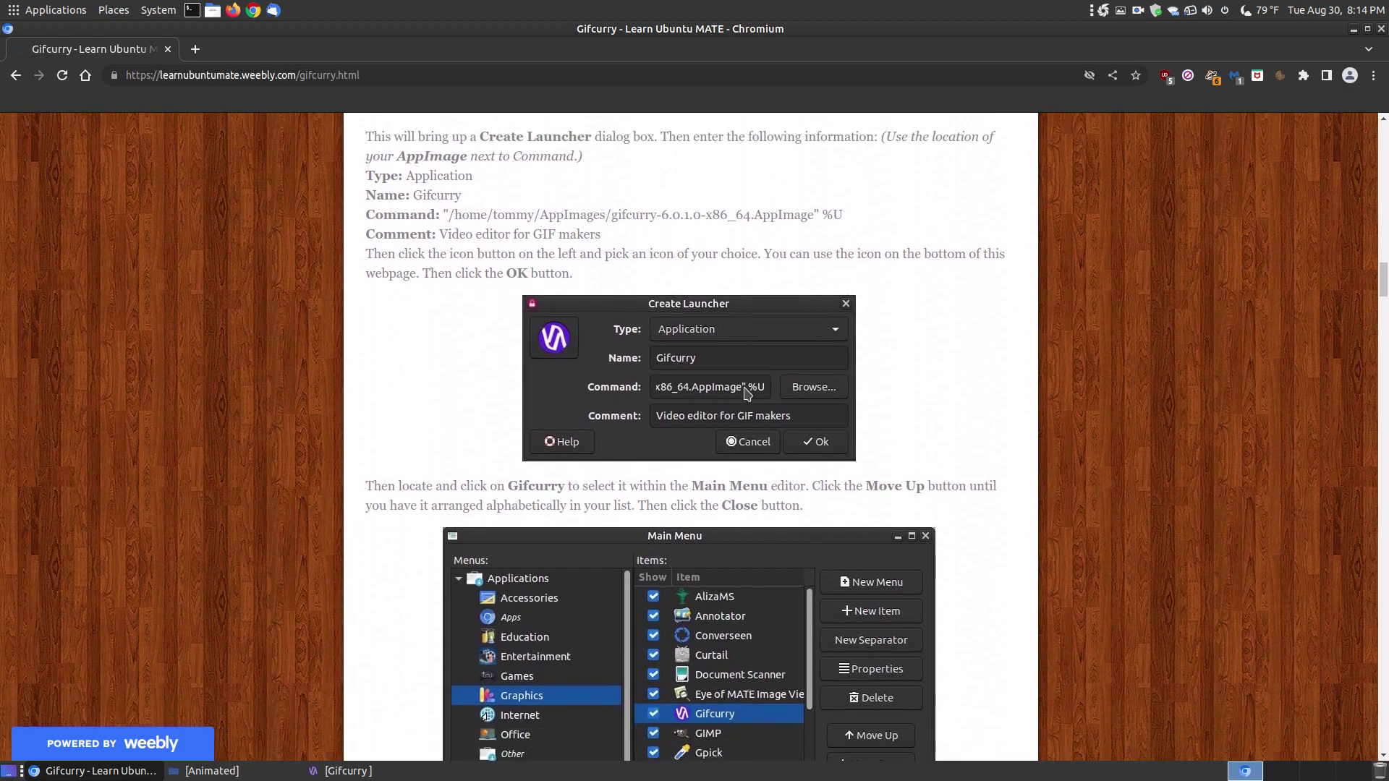
Follow the snapcraft link under Method 3, look through the Gifcurry Snap Store page and close it.
scroll(745, 391, "down", 20)
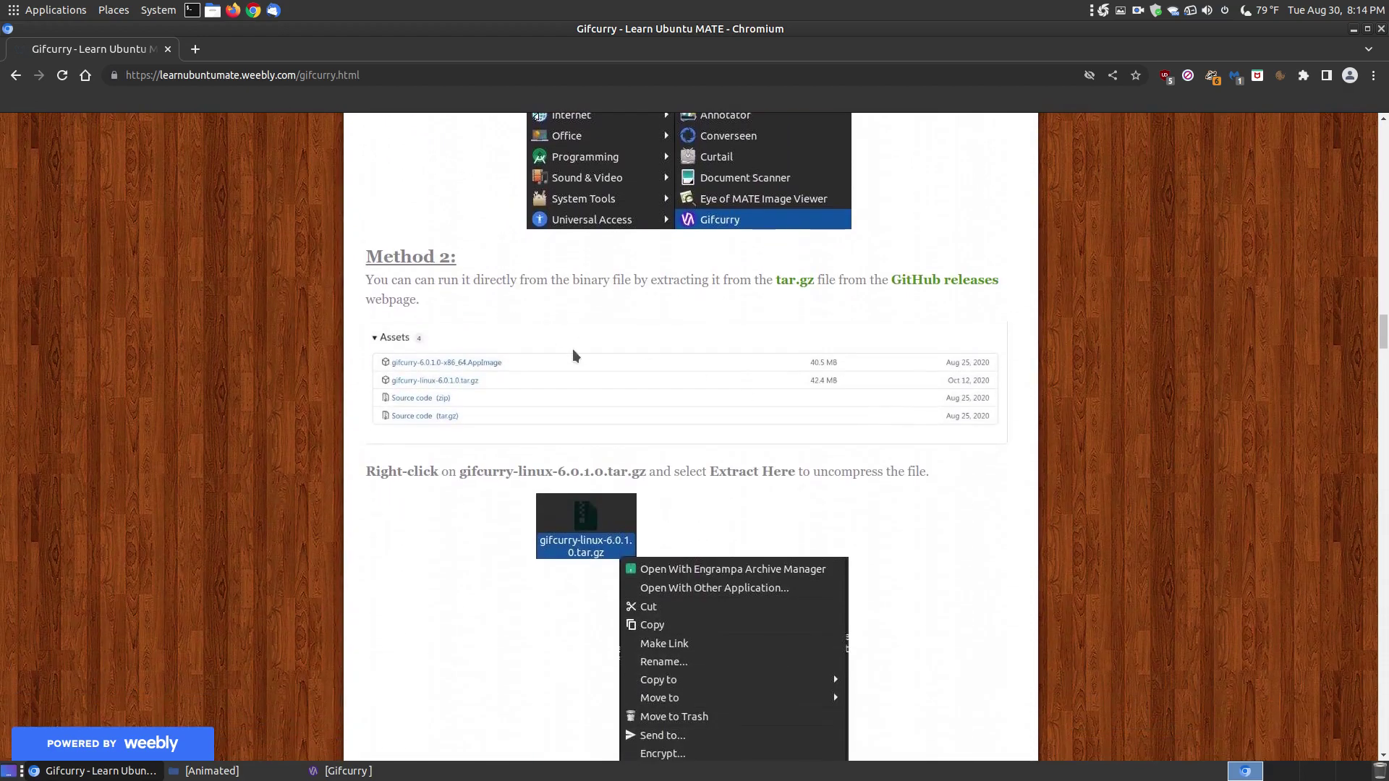
scroll(759, 383, "down", 20)
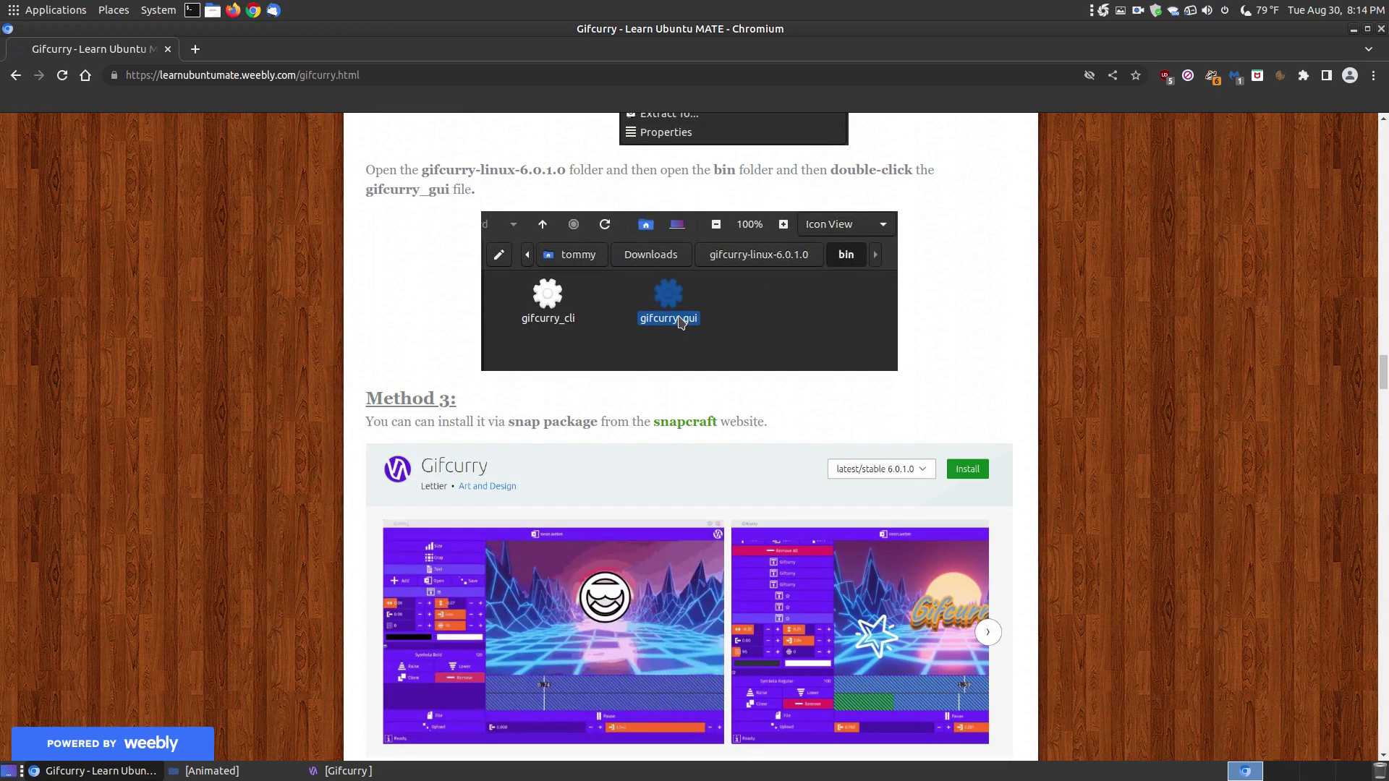
scroll(883, 448, "down", 4)
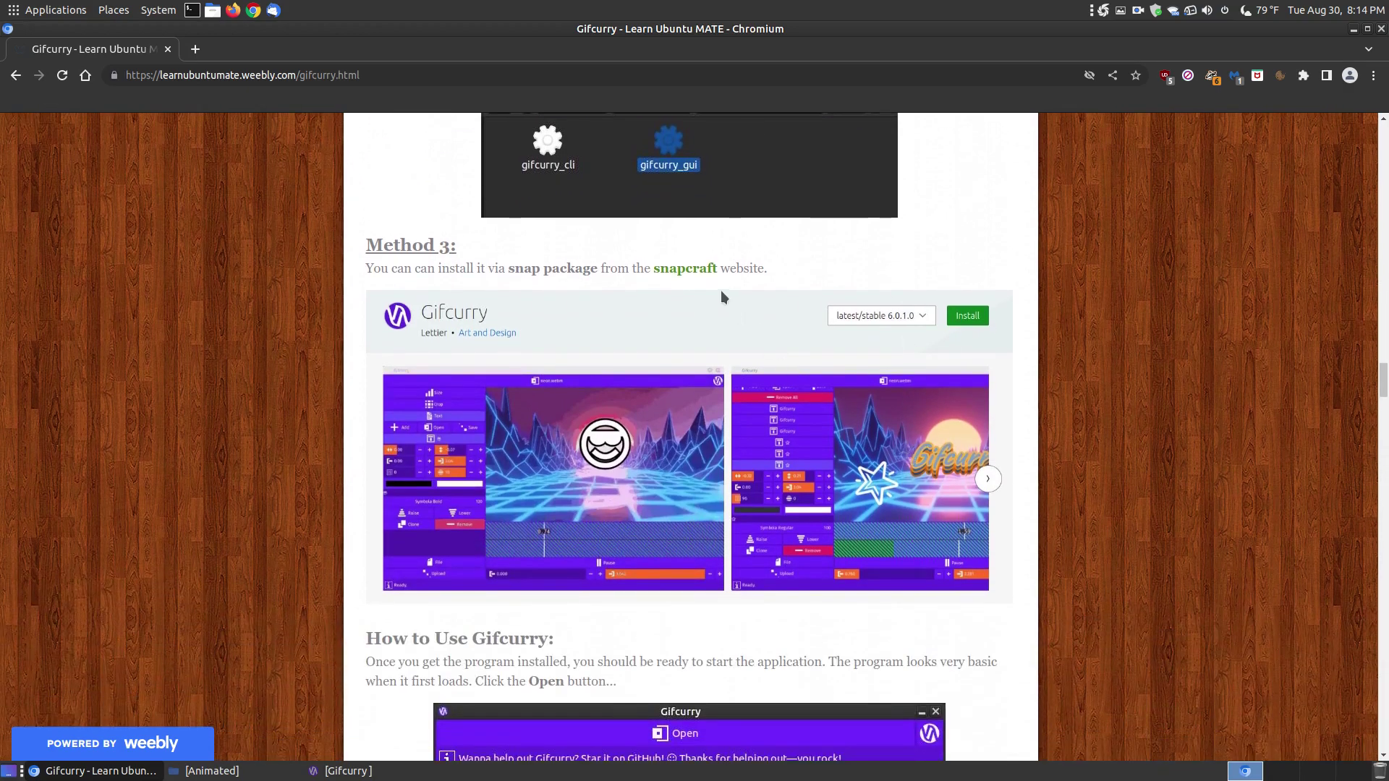
left_click(693, 270)
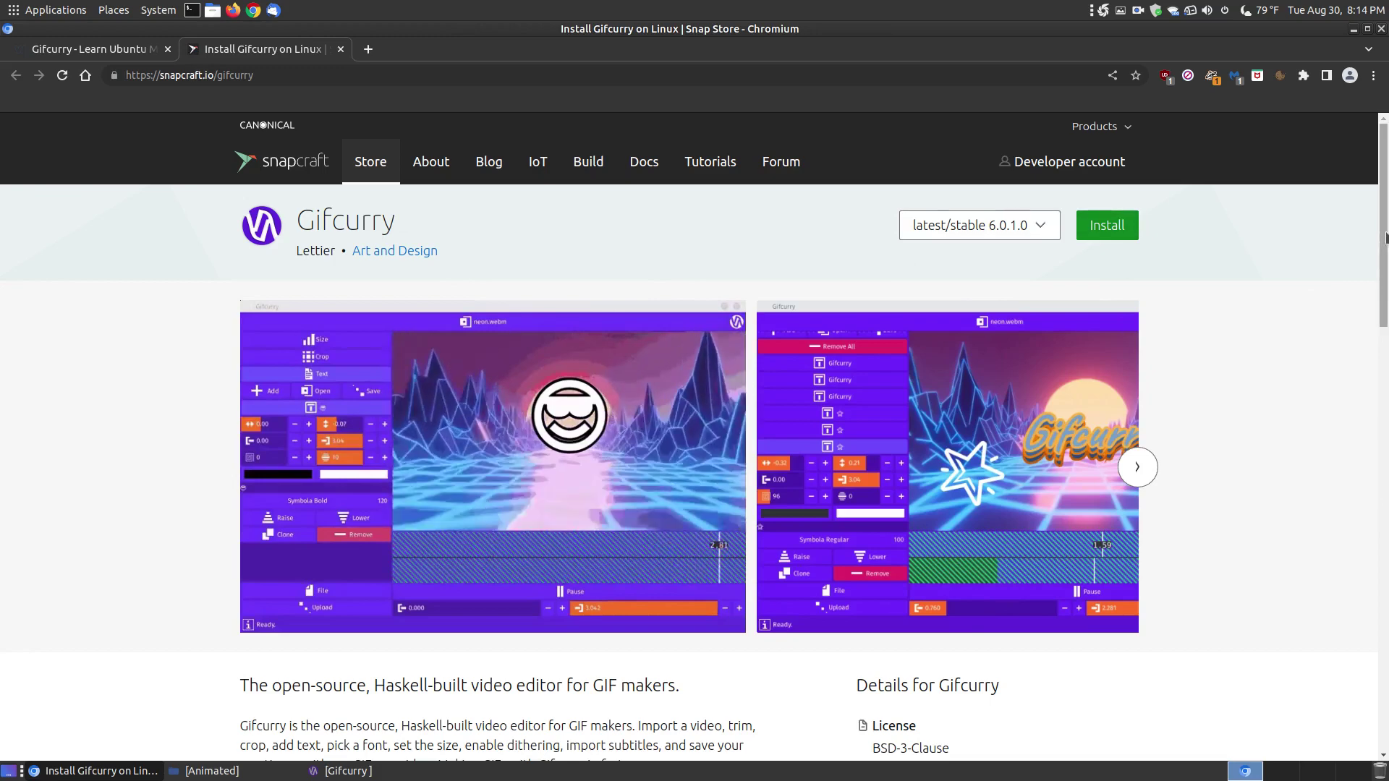
scroll(1385, 507, "down", 12)
scroll(1386, 506, "down", 5)
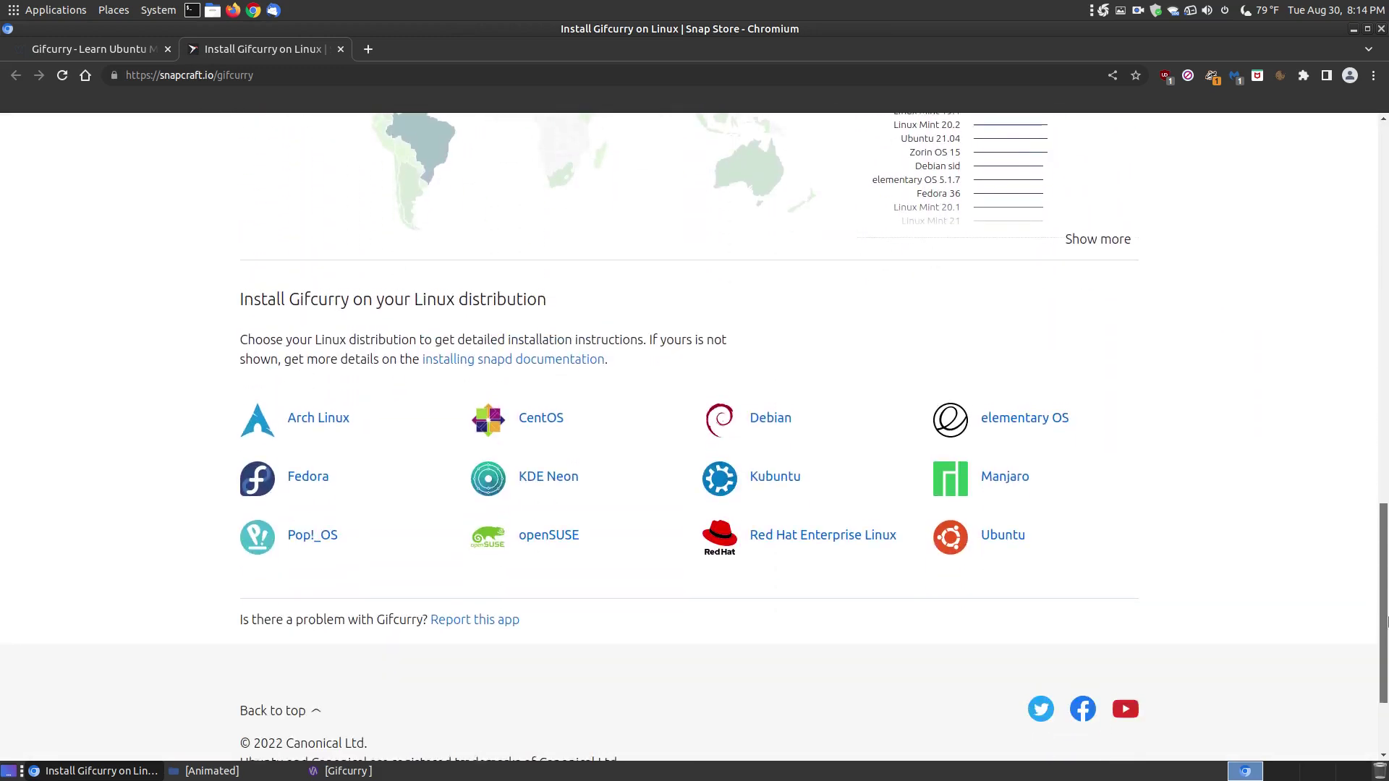
left_click_drag(1386, 537, 1317, 189)
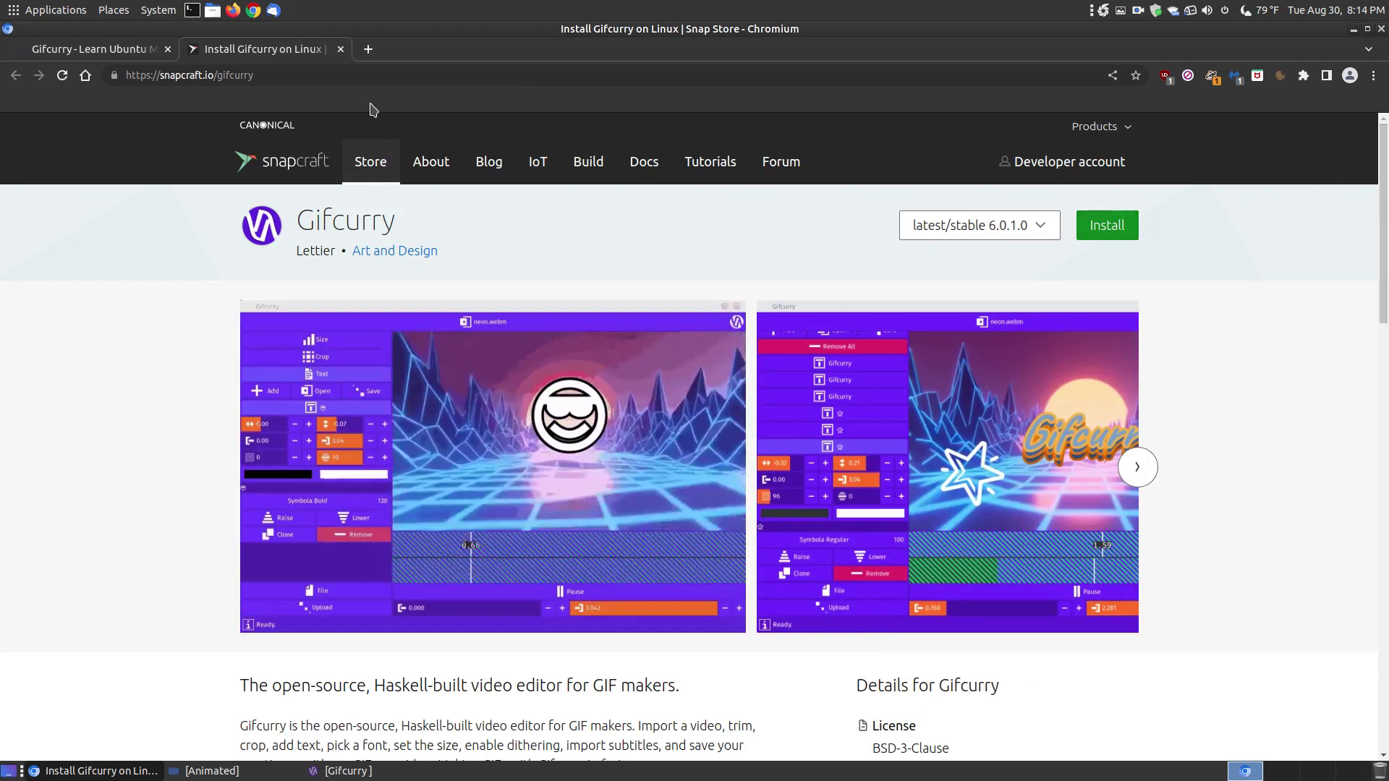
left_click(340, 49)
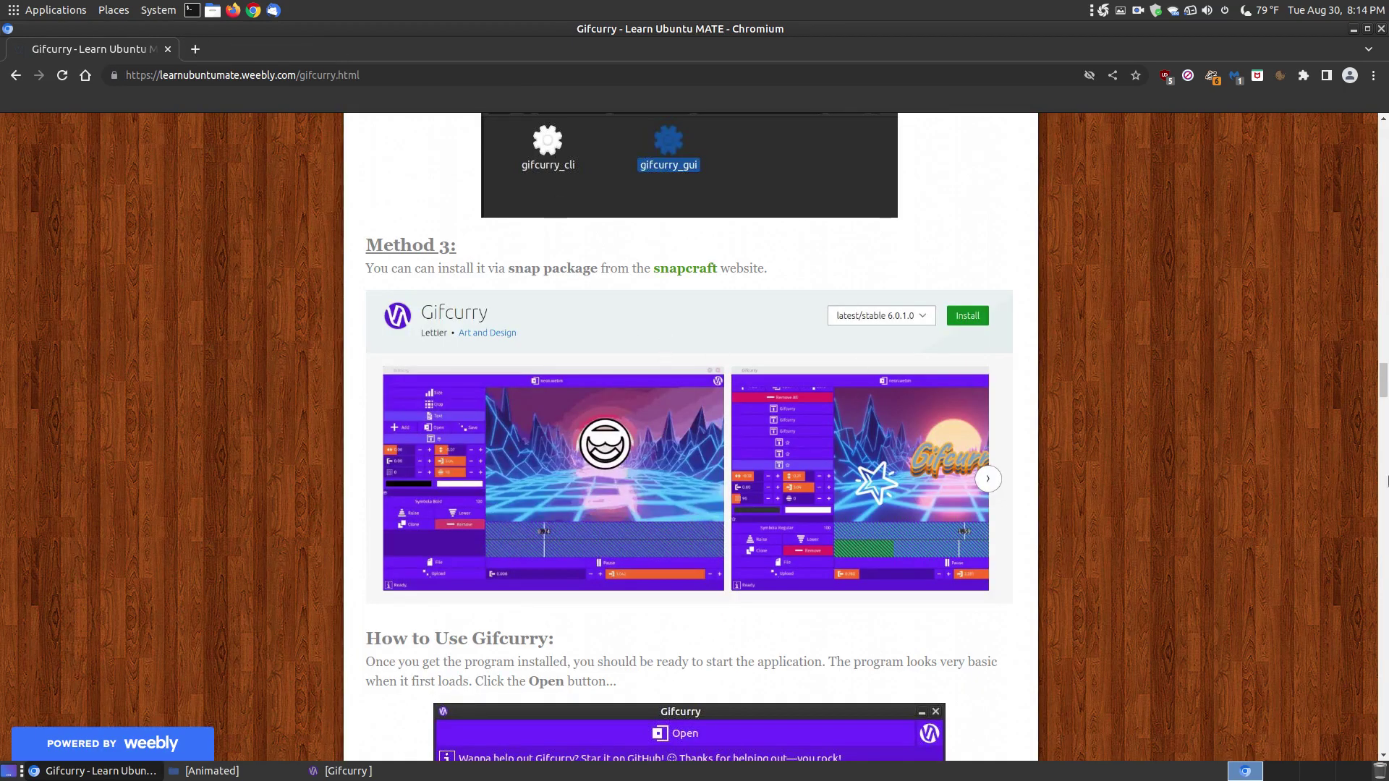
Go to the How to Use Gifcurry section, bring up the running Gifcurry window for comparison and minimize it again.
scroll(1276, 483, "down", 7)
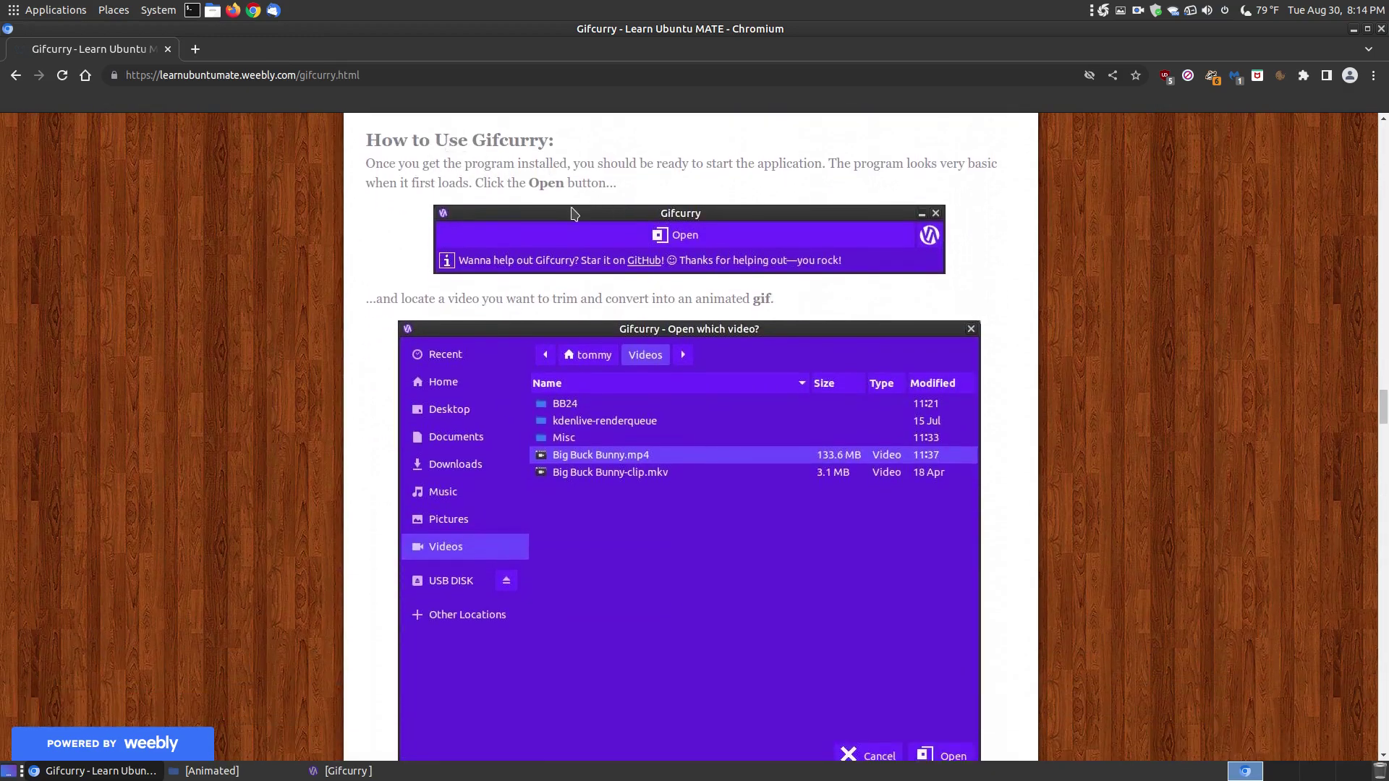
left_click(371, 770)
left_click_drag(991, 191, 954, 297)
left_click(963, 291)
Read how to open a video and pause its playback, continuing to the guide's Size section.
scroll(674, 430, "down", 2)
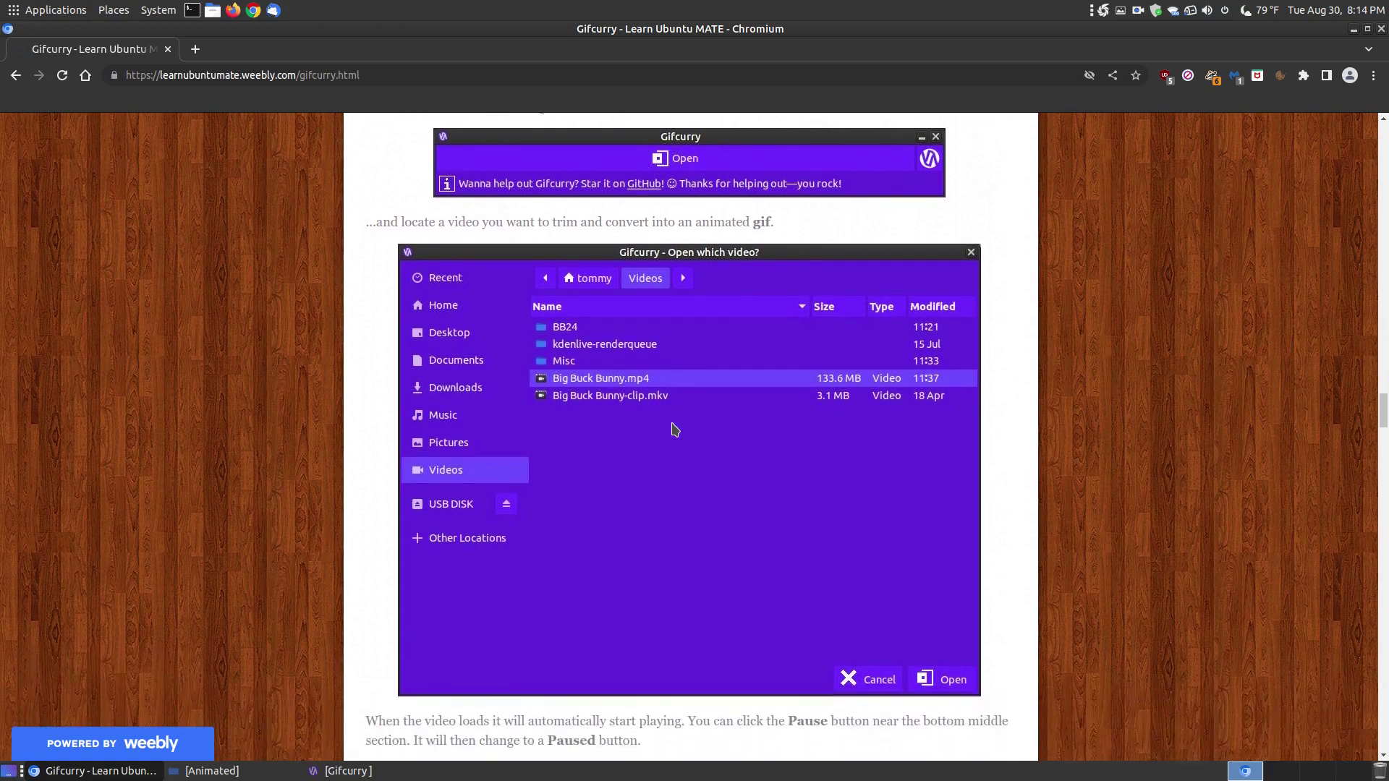
scroll(674, 430, "down", 1)
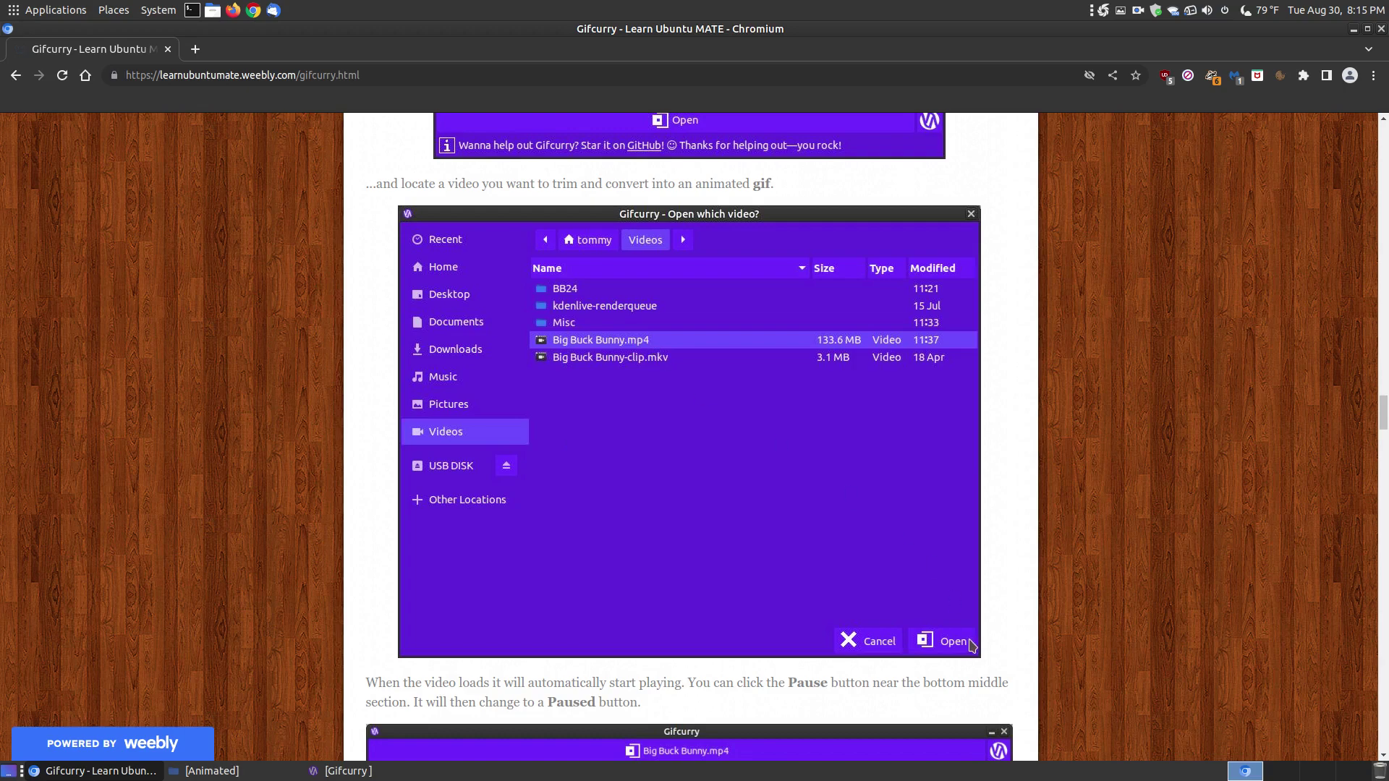
scroll(971, 635, "down", 5)
scroll(971, 635, "down", 1)
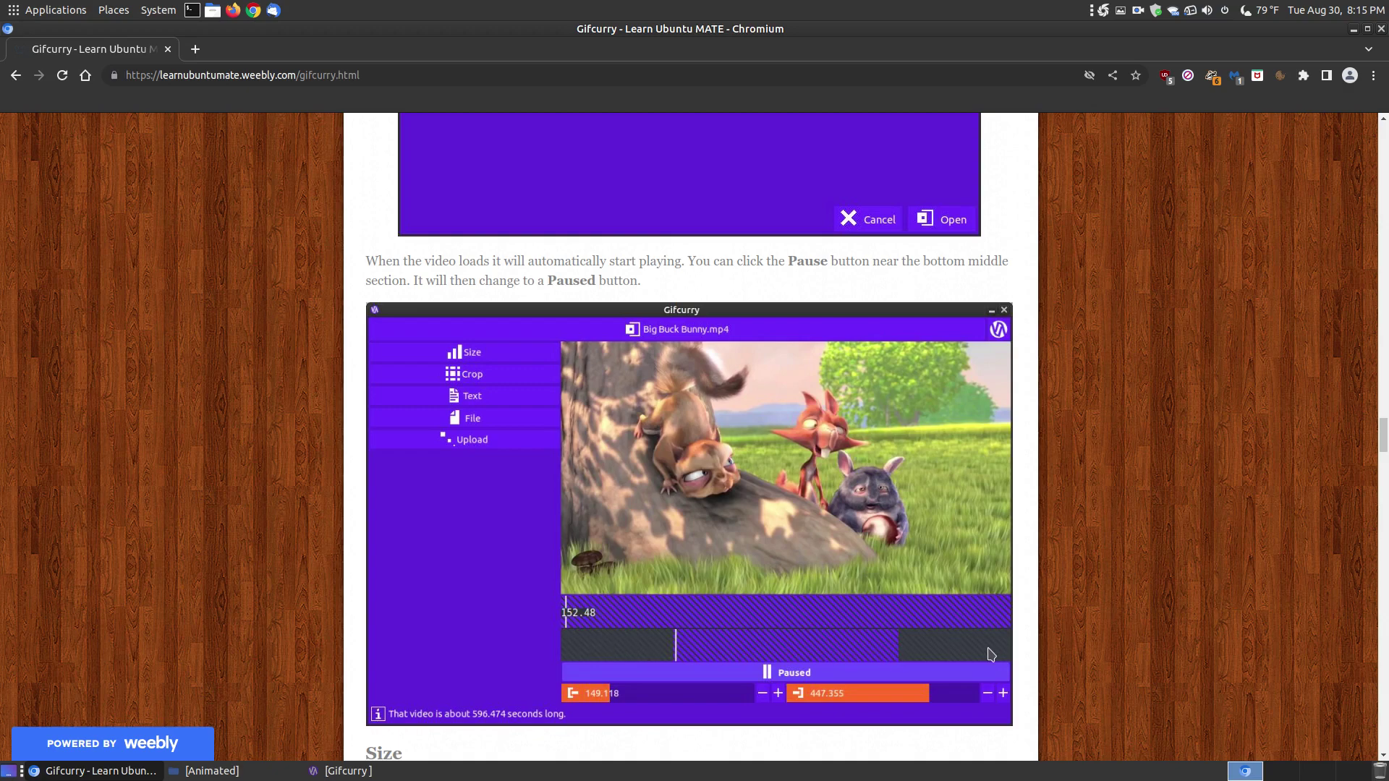
scroll(816, 648, "down", 8)
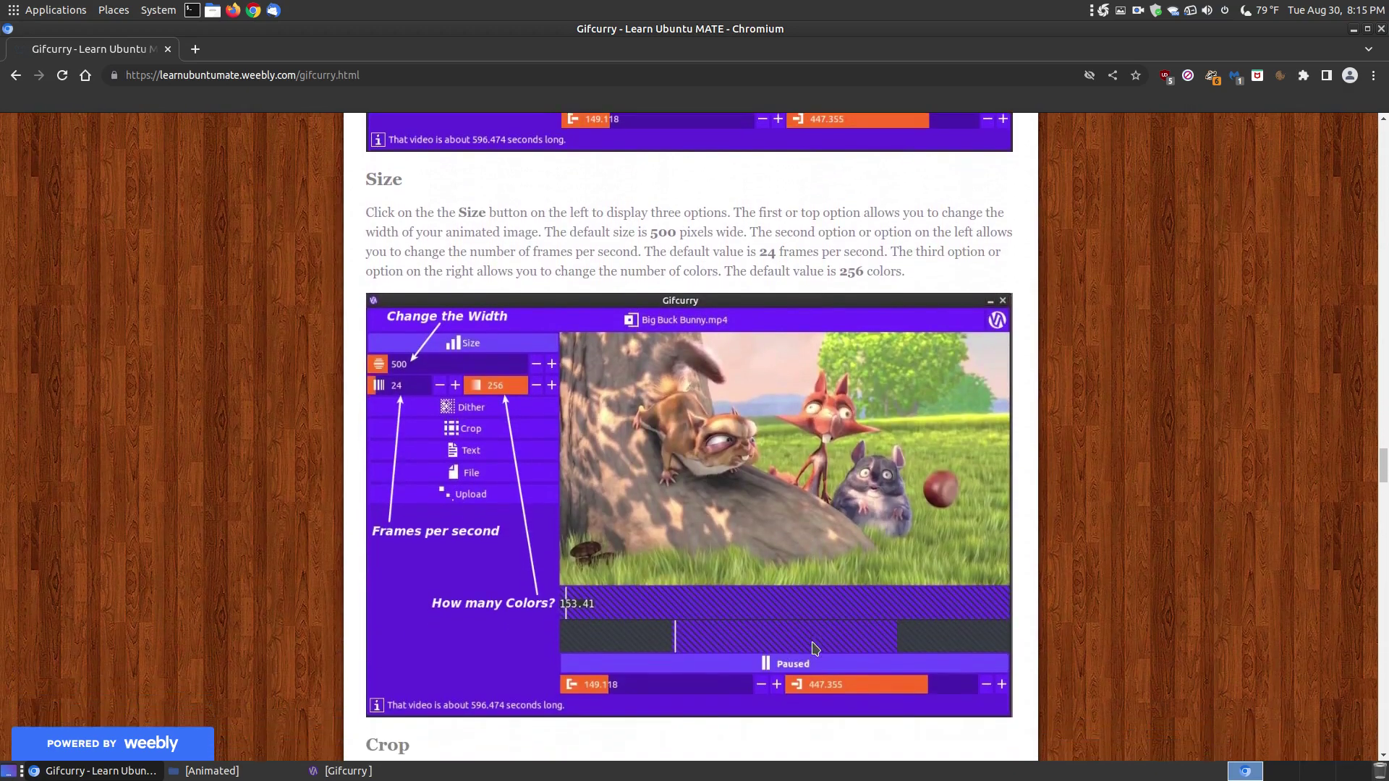
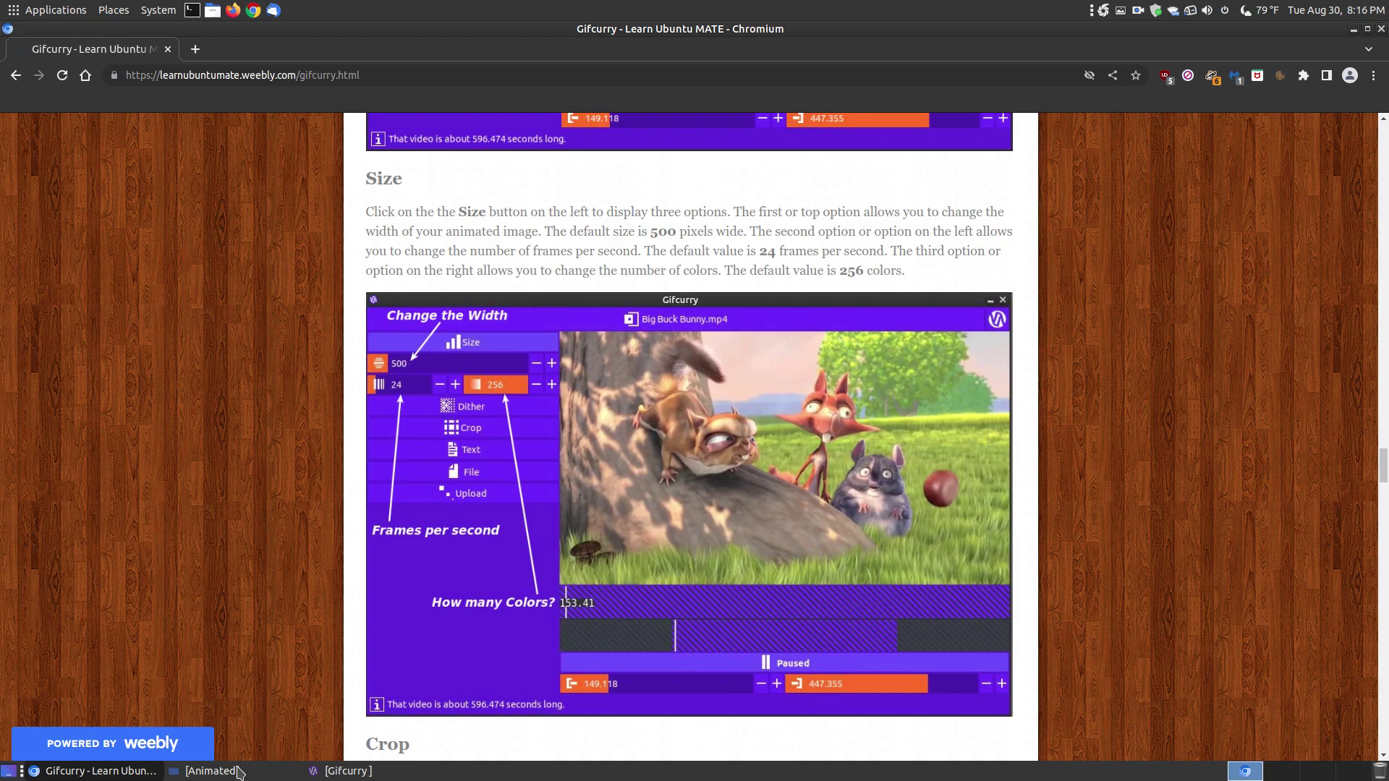
View Big Buck Bunny-animated clip.gif from the Animated folder beside the Size section and minimize the image viewer.
left_click(259, 770)
double_click(176, 145)
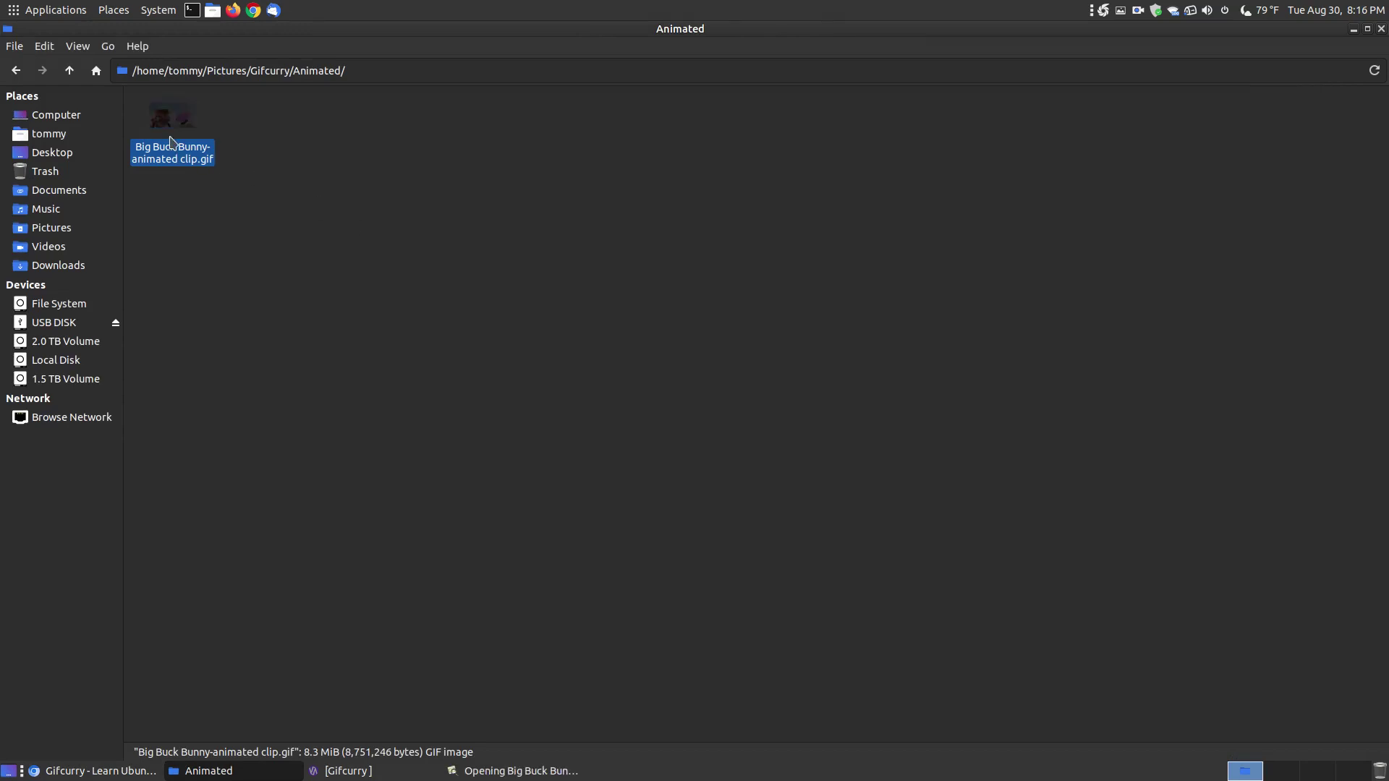
left_click(1353, 28)
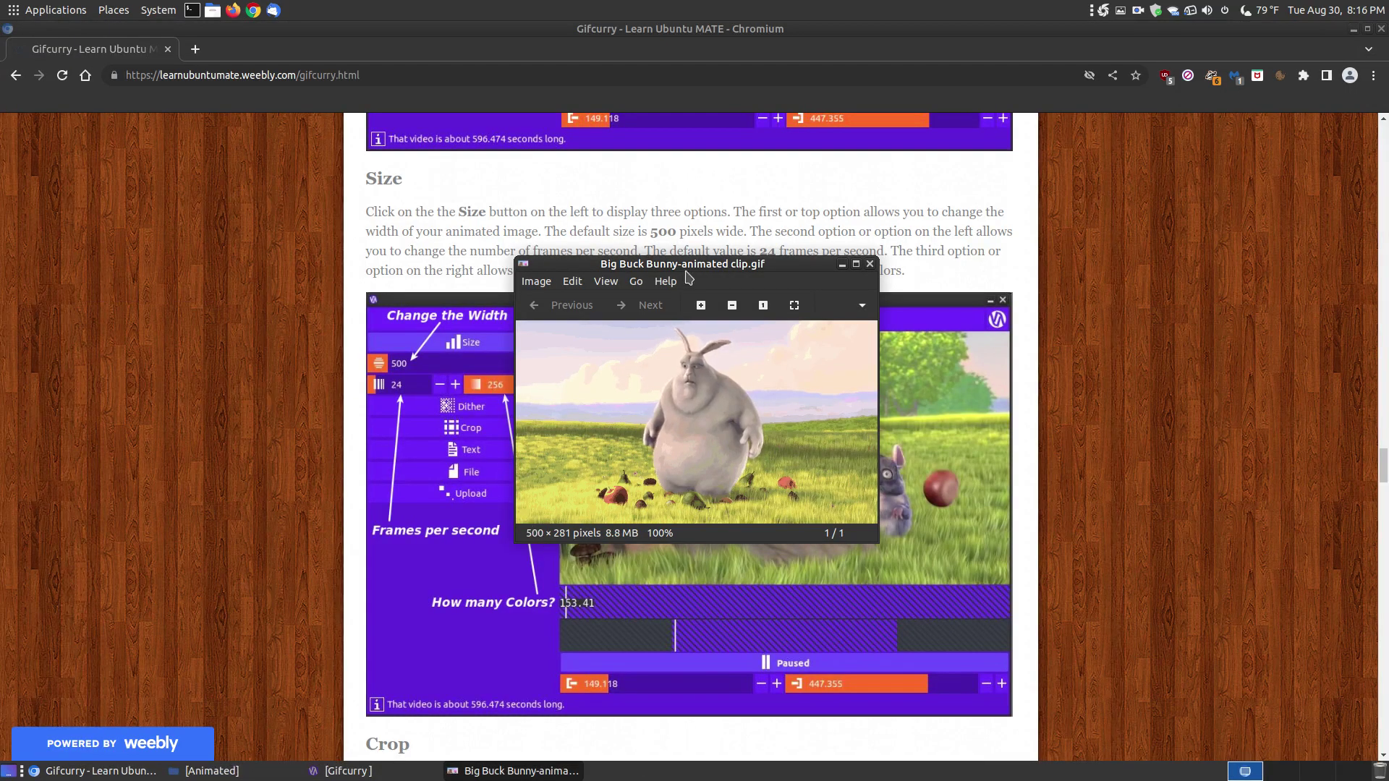
left_click_drag(683, 269, 924, 99)
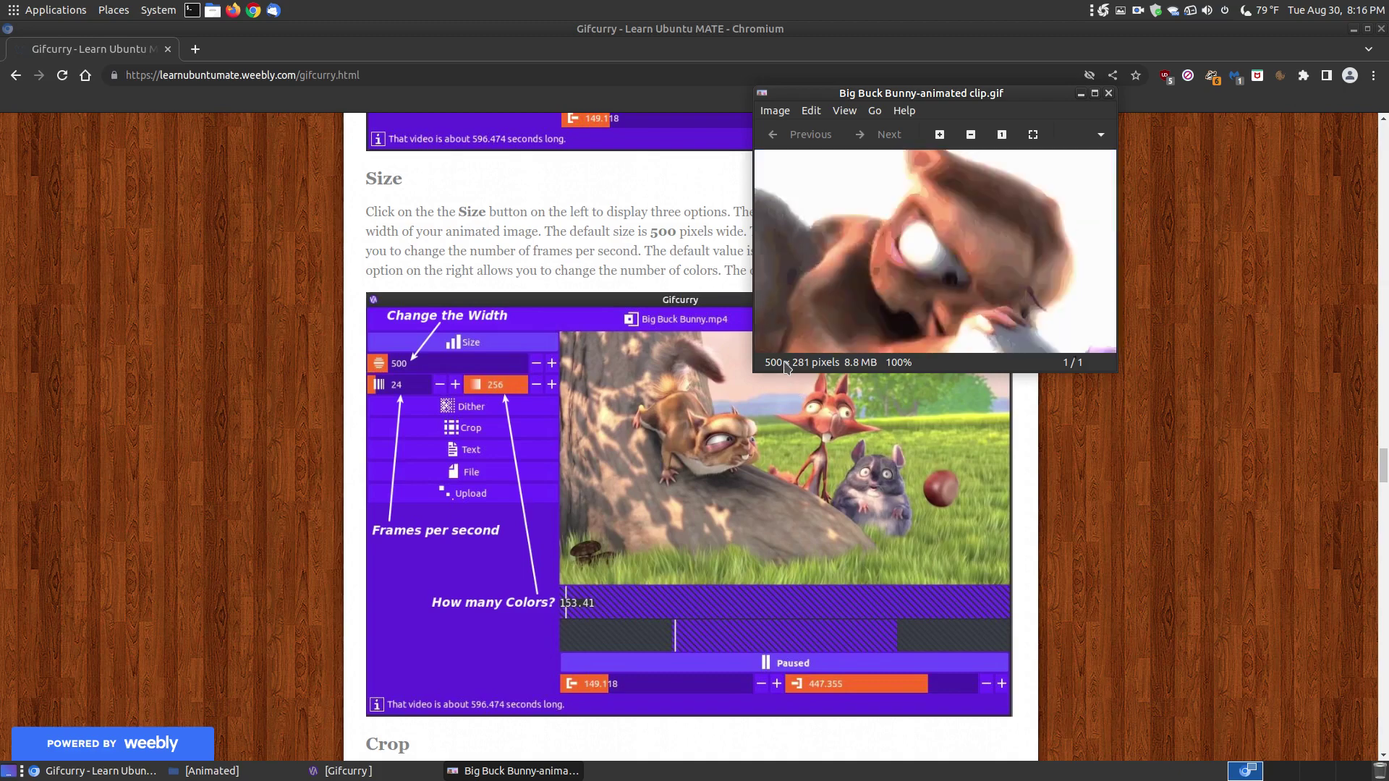
left_click(1080, 94)
Look at the sample GIF near the page's end, return to the Size section, and recheck and close the Big Buck Bunny GIF.
left_click_drag(1382, 444, 1381, 729)
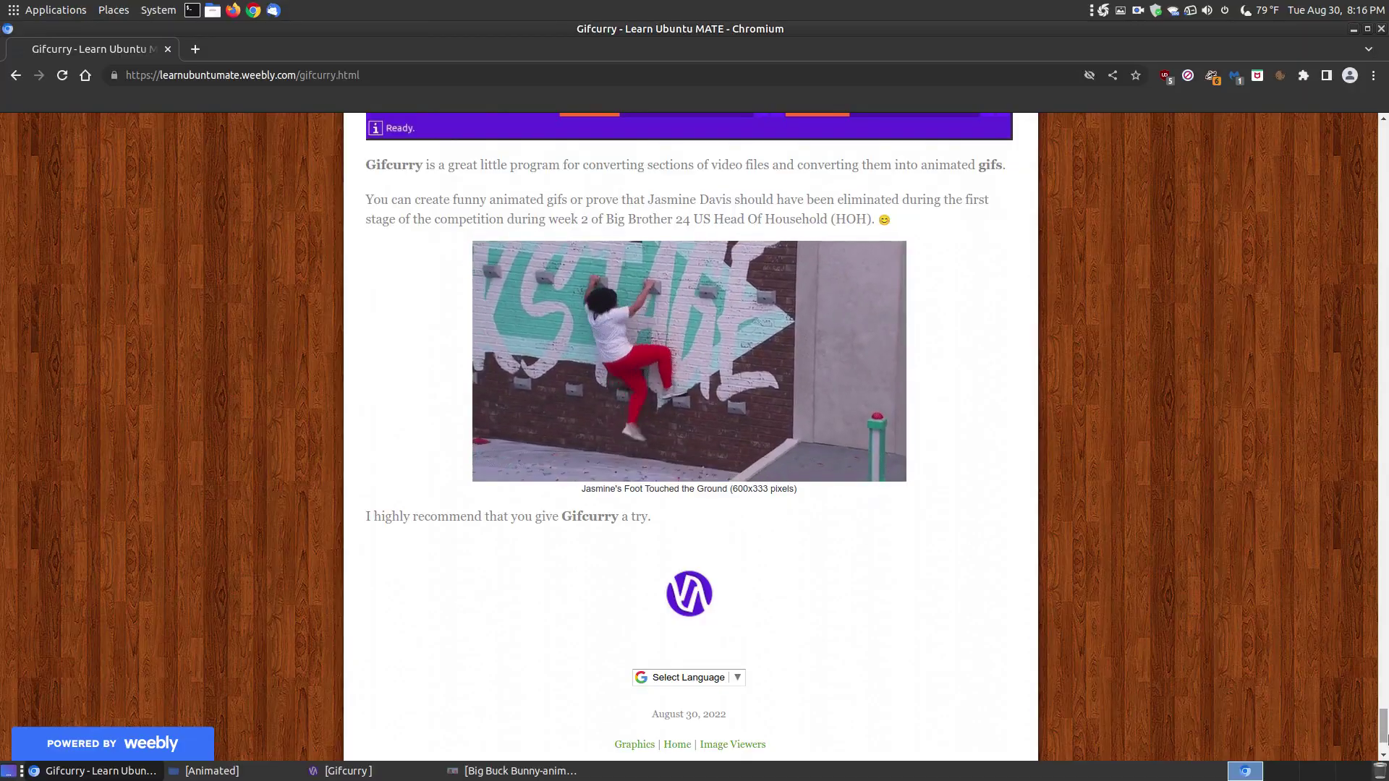
left_click_drag(1383, 737, 1383, 475)
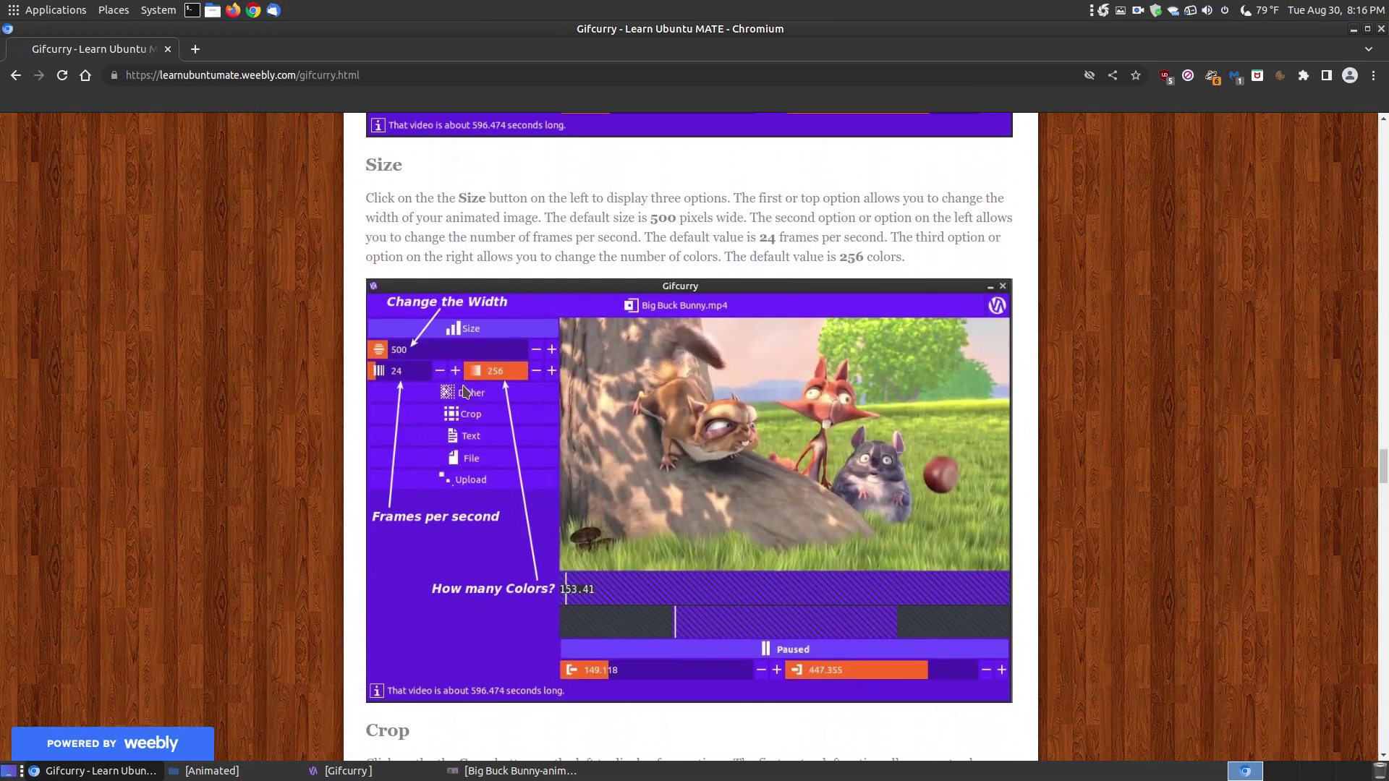
left_click(463, 771)
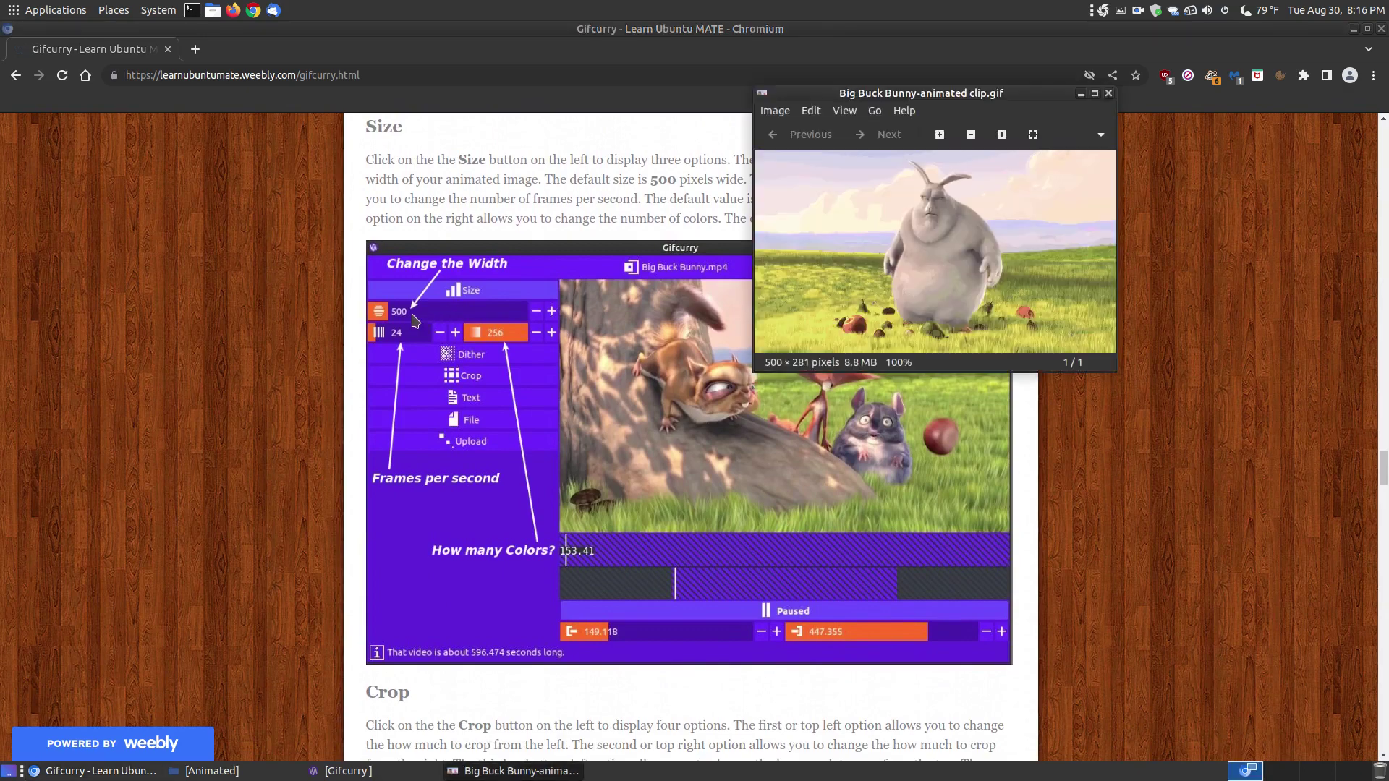
left_click(1108, 94)
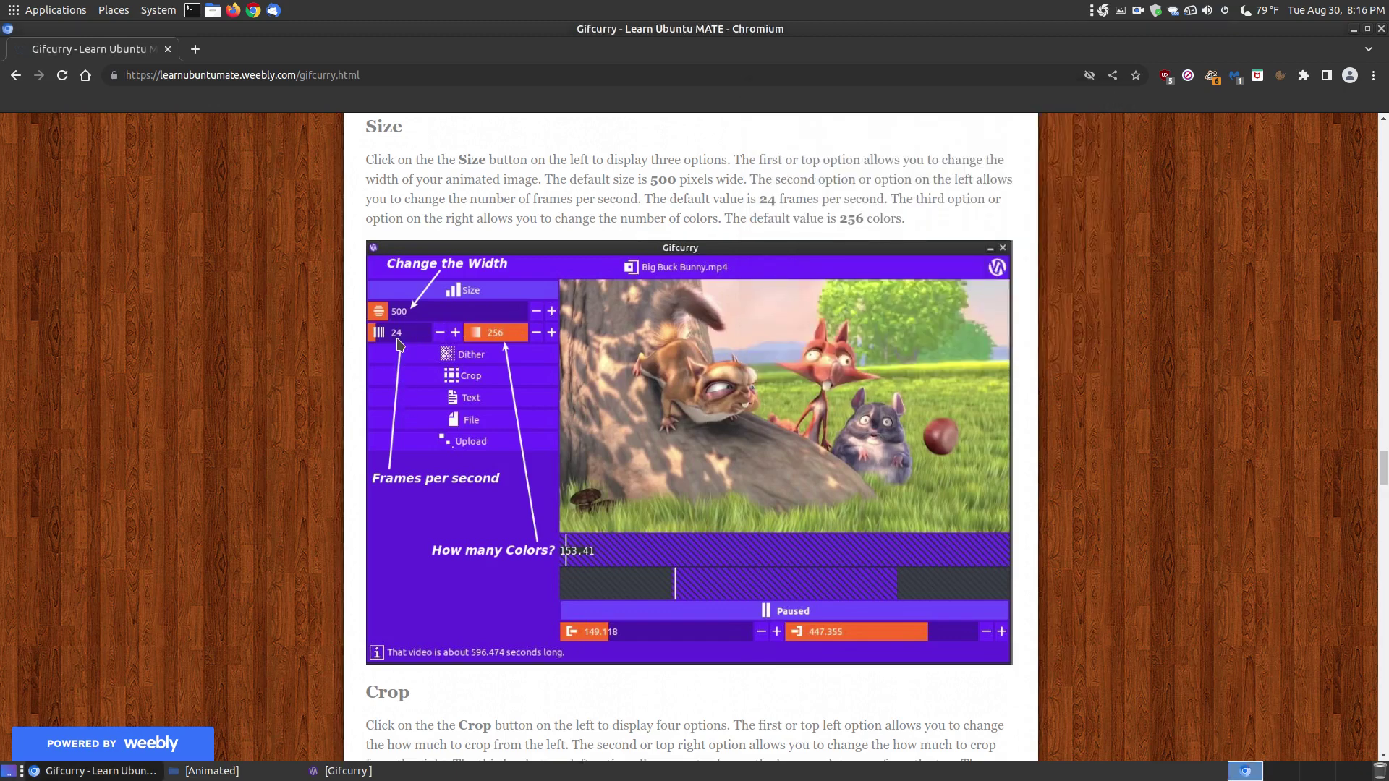
Examine the guide's Size options and the left, right, top and bottom Crop options.
scroll(399, 345, "down", 1)
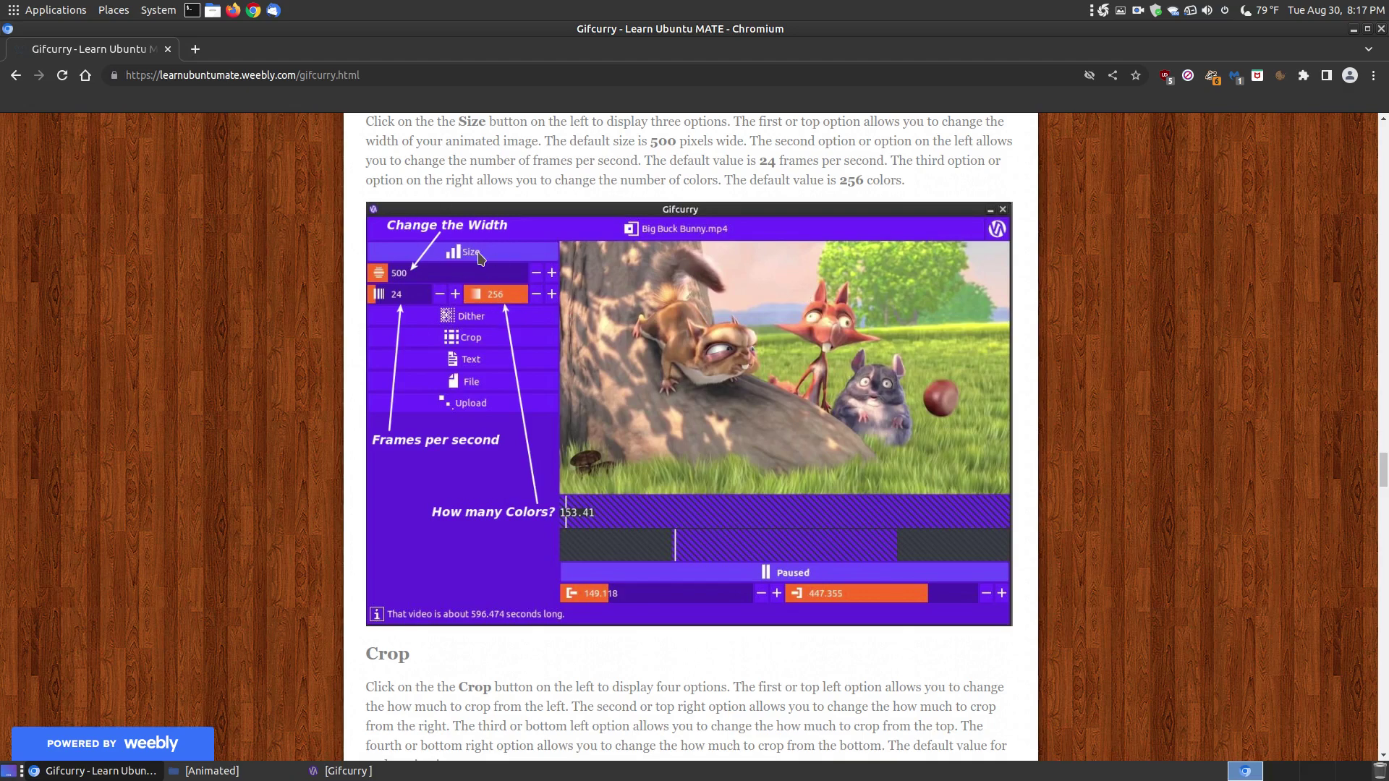
scroll(559, 423, "down", 6)
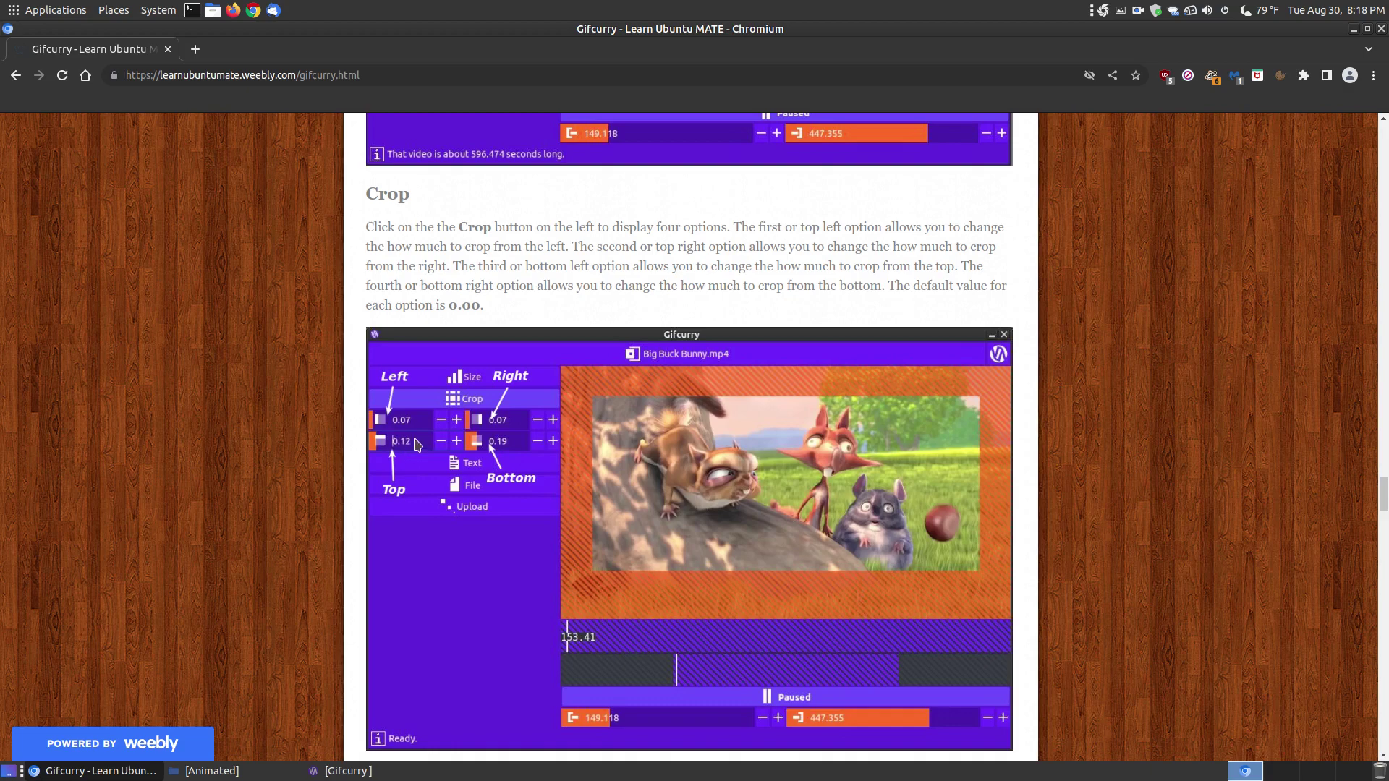
scroll(405, 460, "down", 1)
scroll(405, 460, "down", 3)
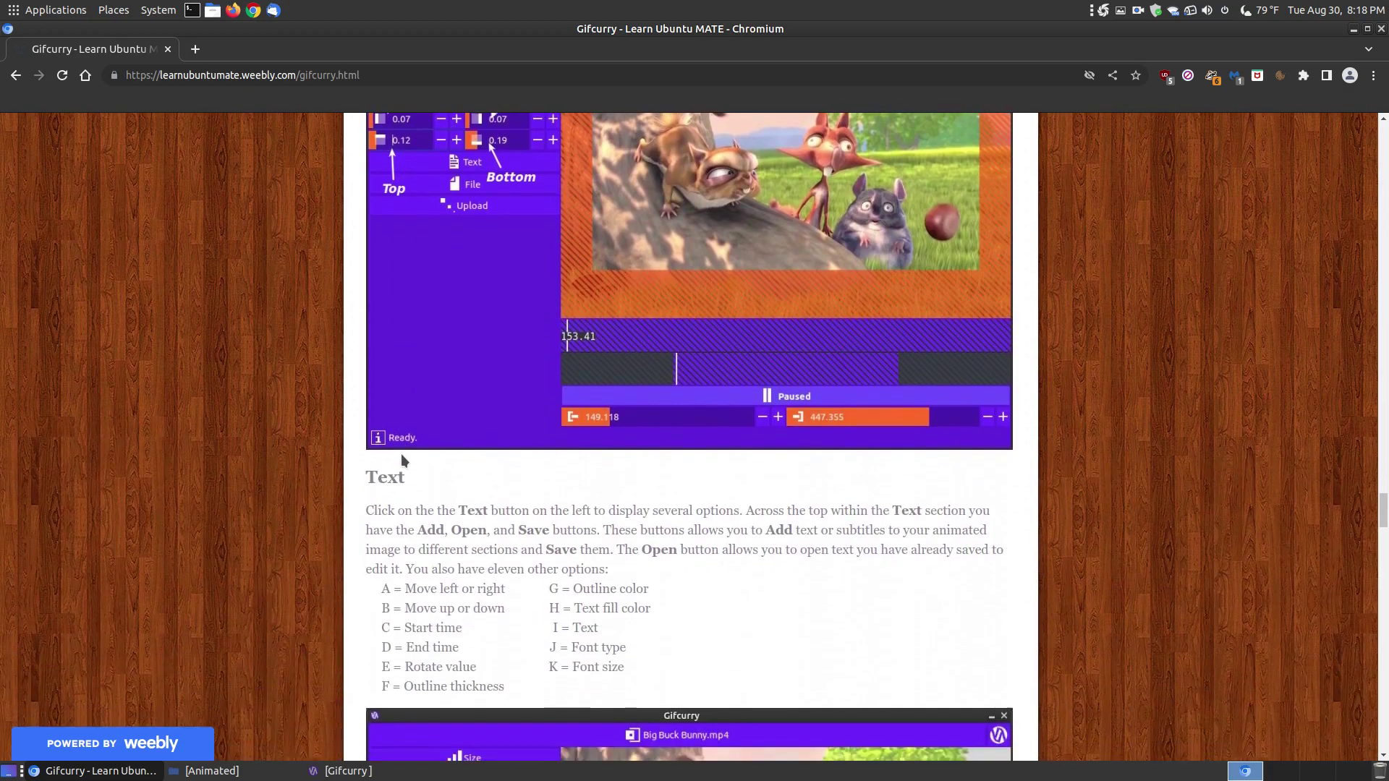
scroll(403, 460, "up", 2)
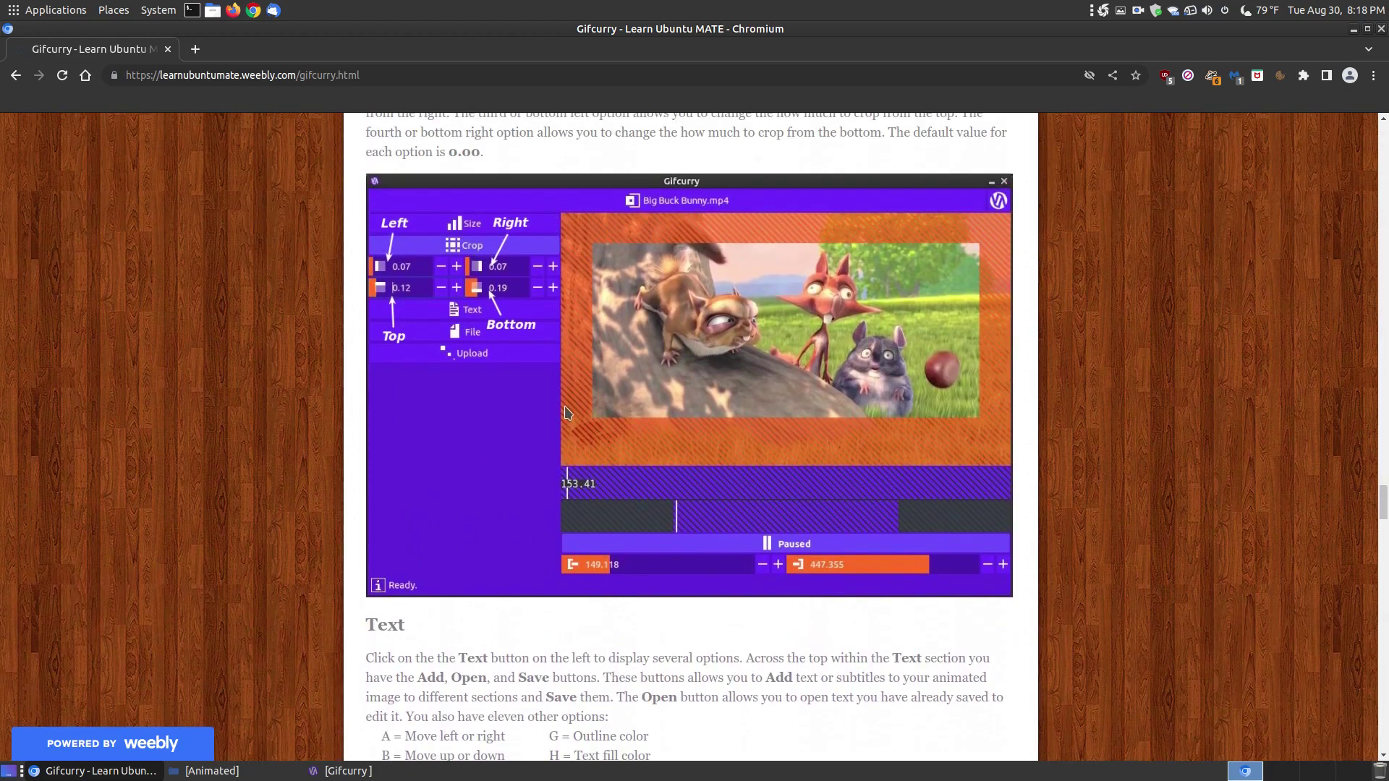
Examine the guide's lettered Text options and the Bottom Controls section covering the timelines and start and end times.
scroll(504, 457, "down", 6)
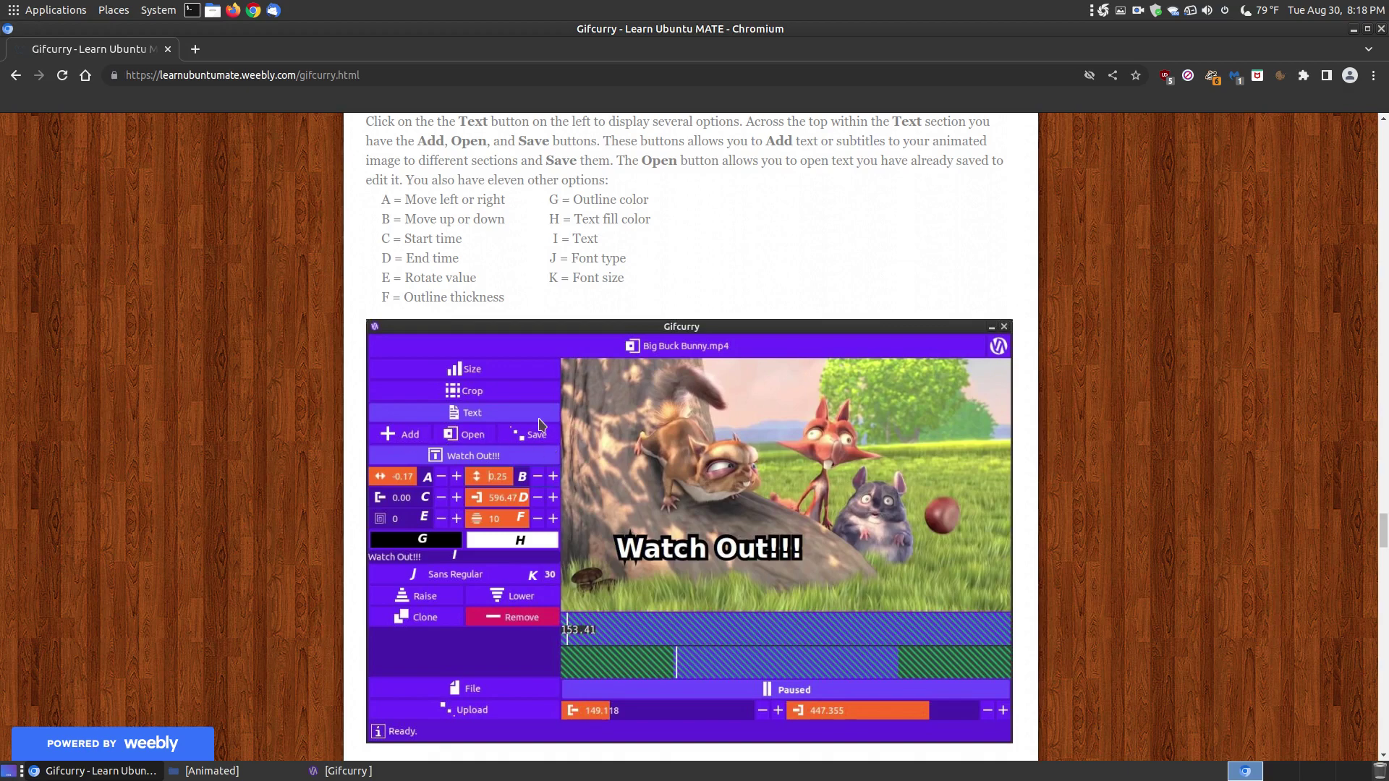
scroll(415, 493, "down", 2)
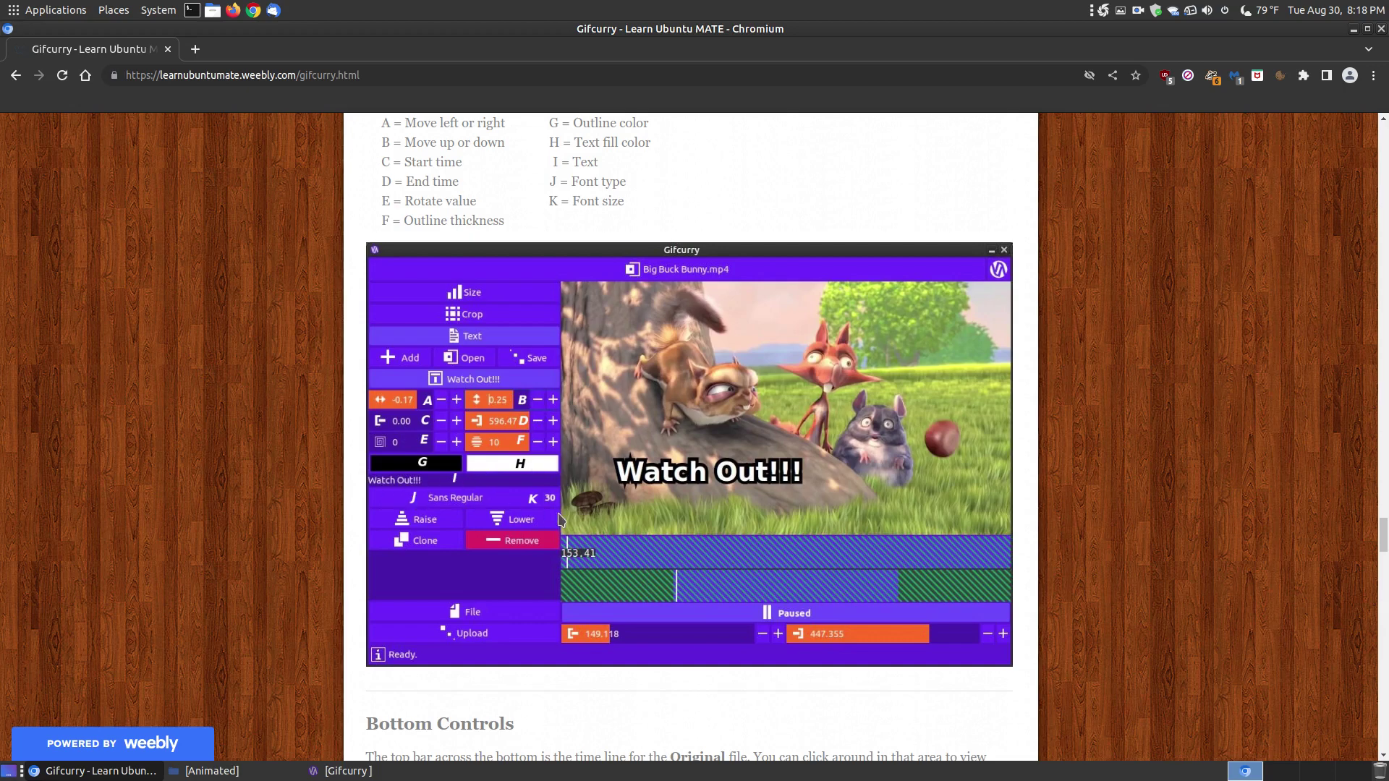
scroll(559, 518, "up", 1)
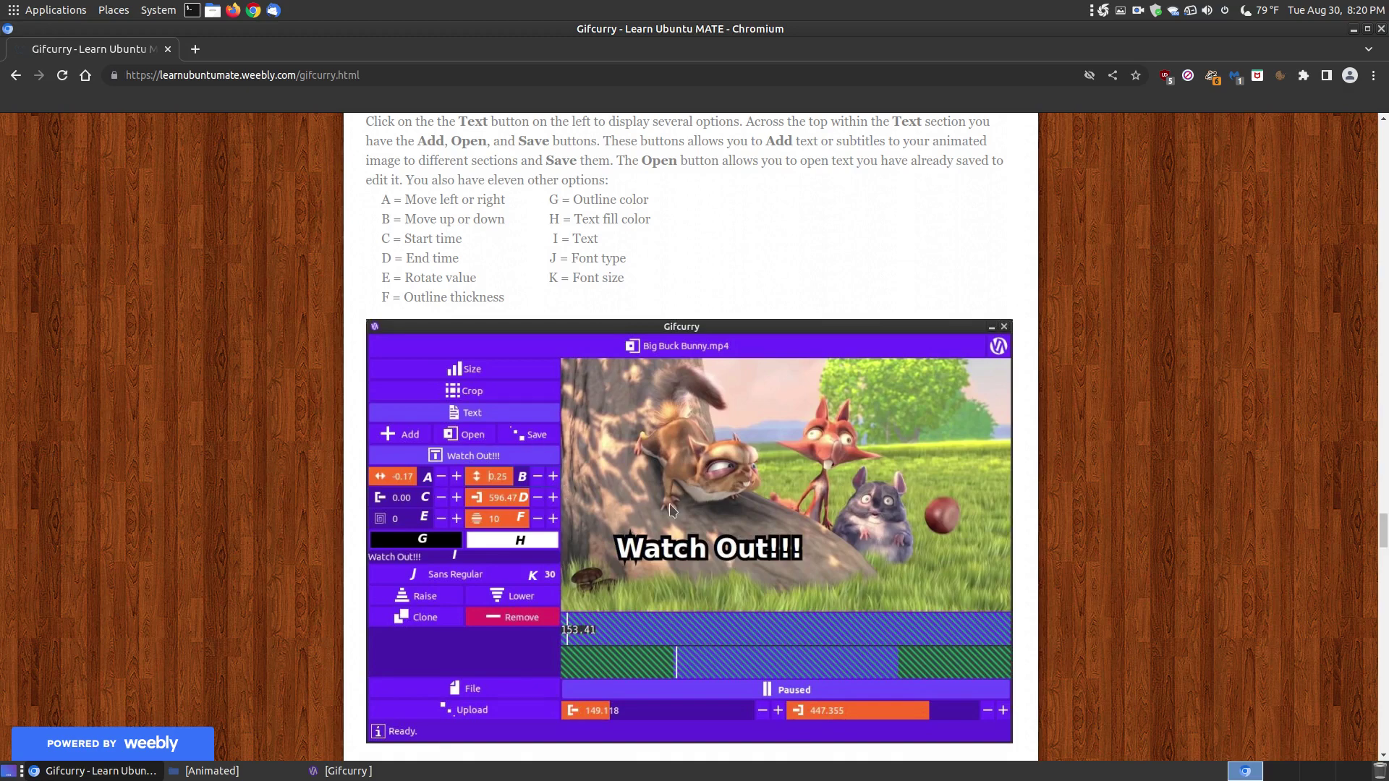
scroll(672, 511, "down", 10)
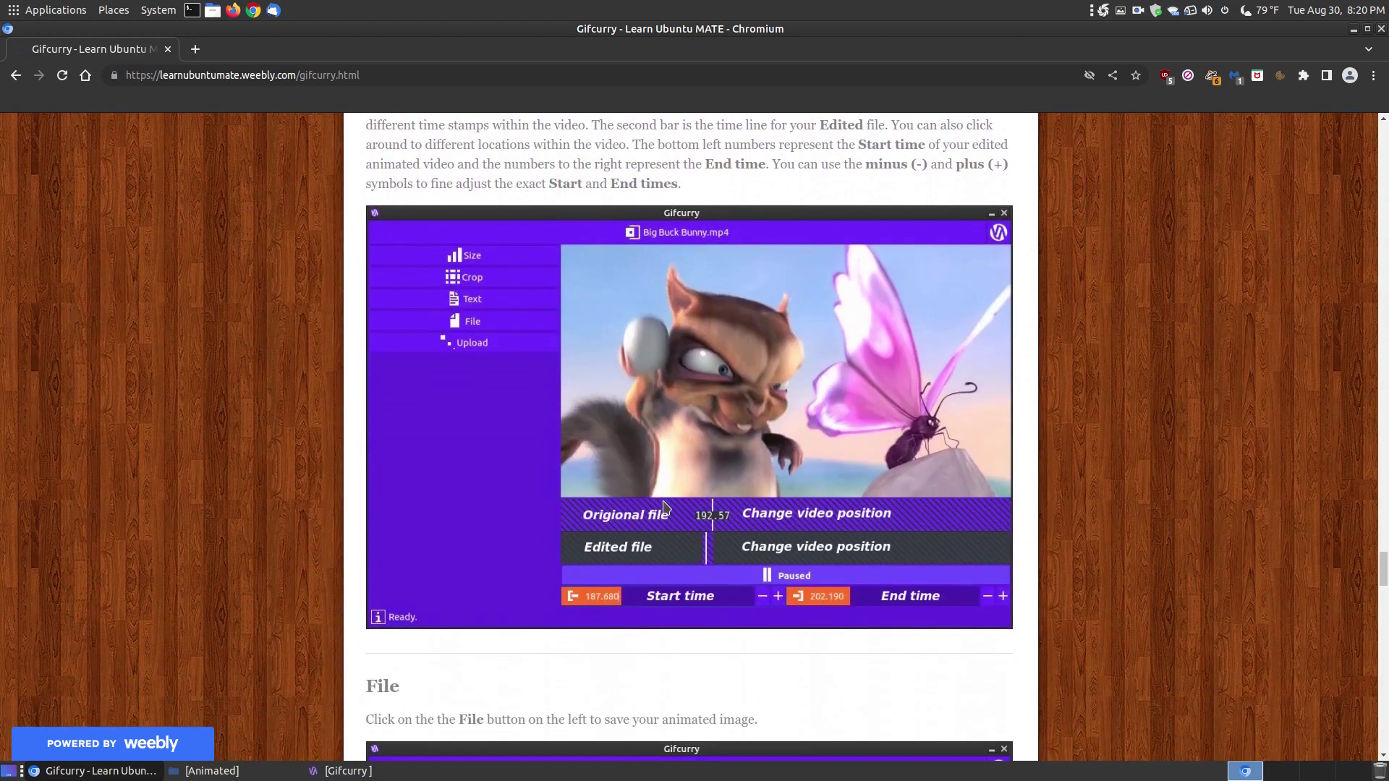
scroll(644, 490, "up", 1)
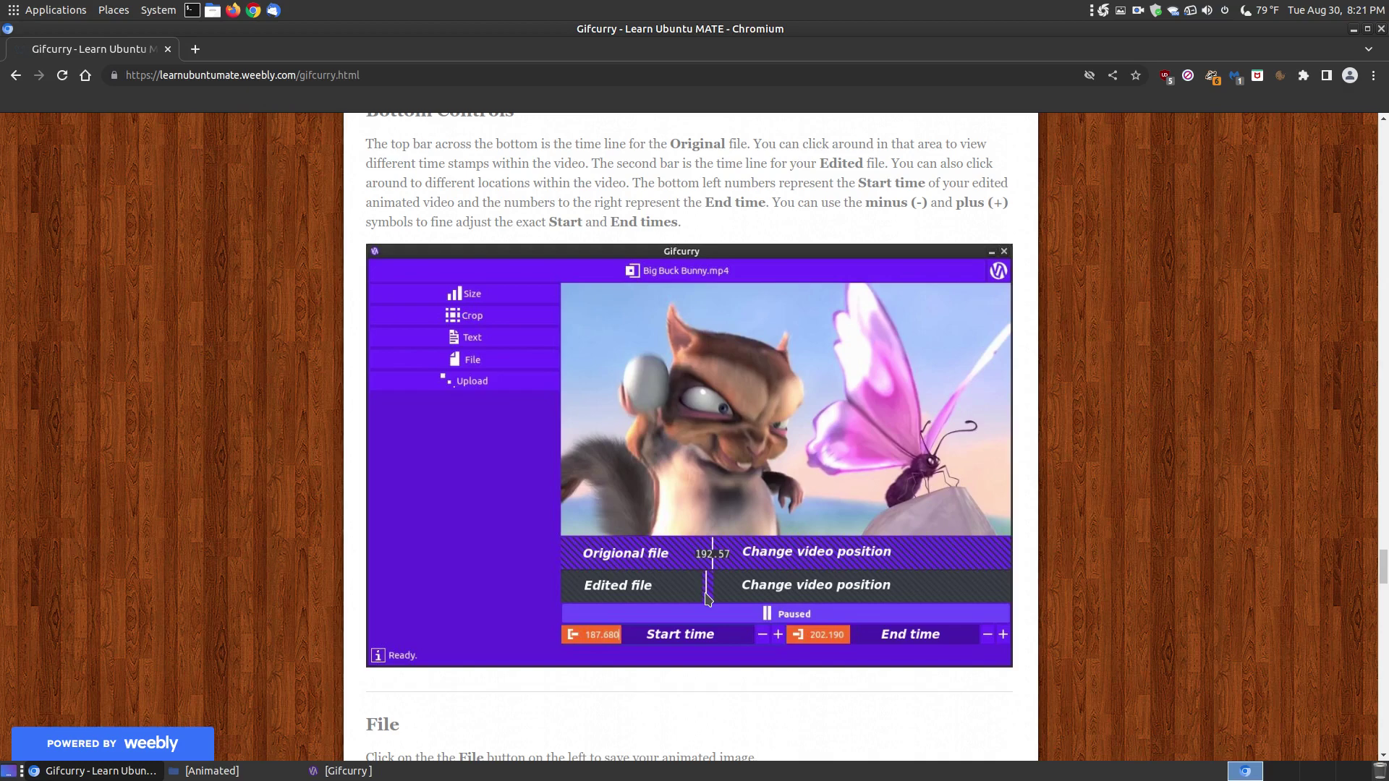
Examine the rest of the guide's Bottom Controls section and the File section with its Save dialog and GIF or Video format choices.
scroll(690, 437, "down", 2)
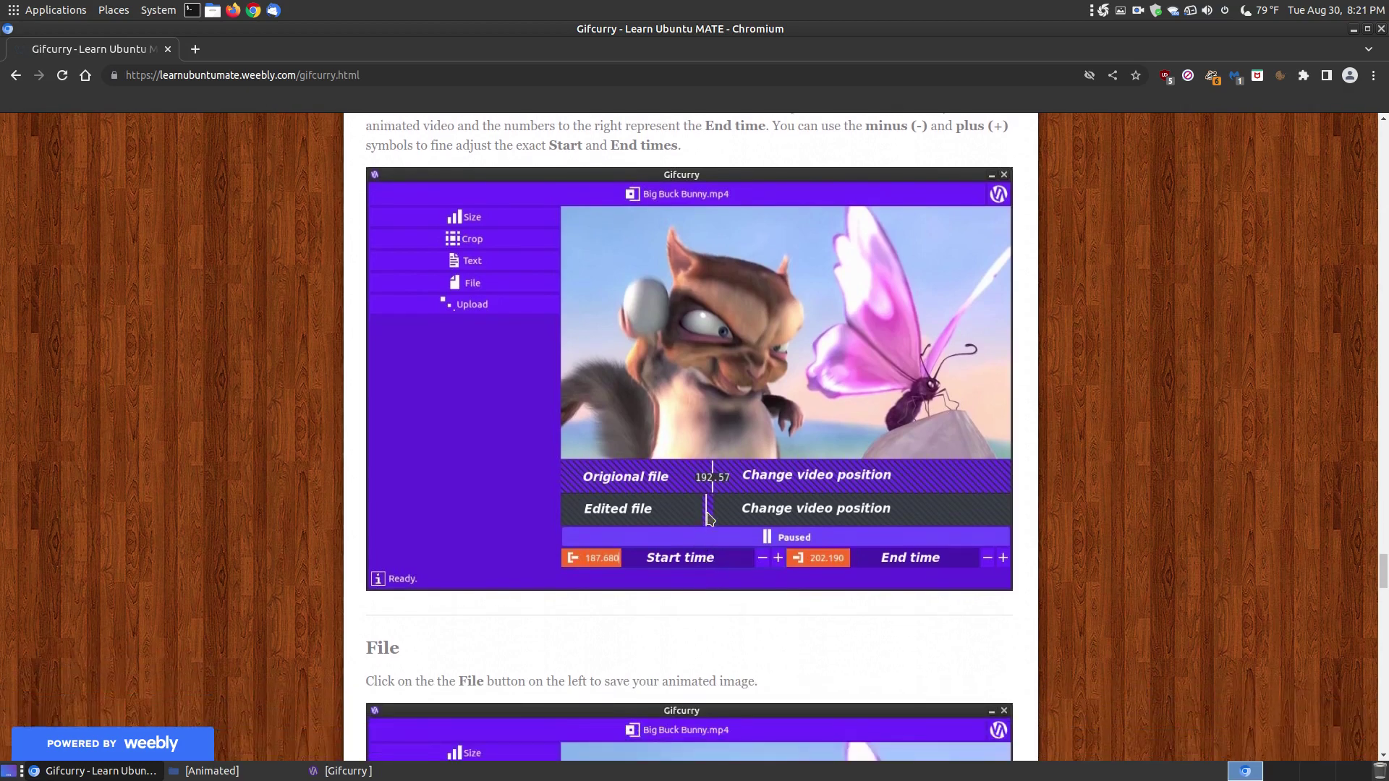
scroll(708, 515, "down", 1)
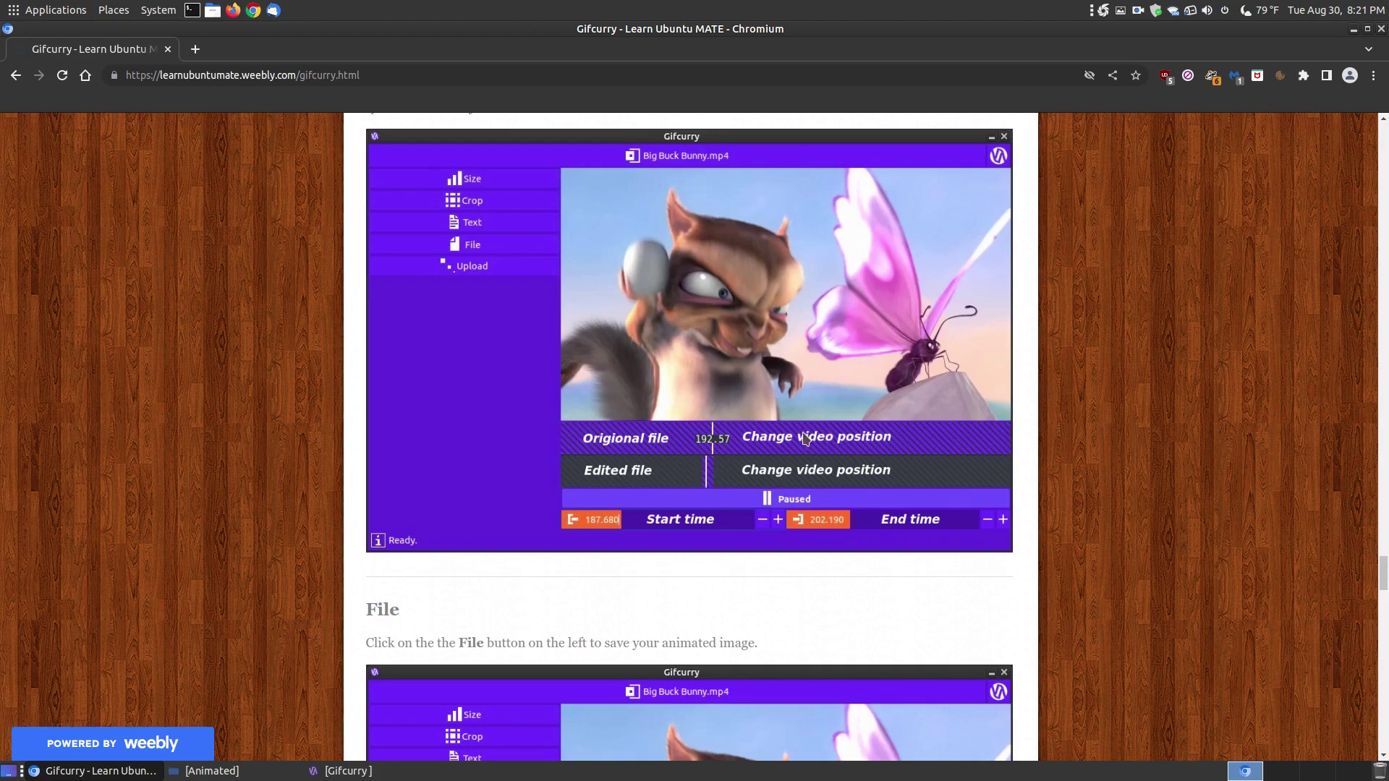
scroll(792, 443, "down", 6)
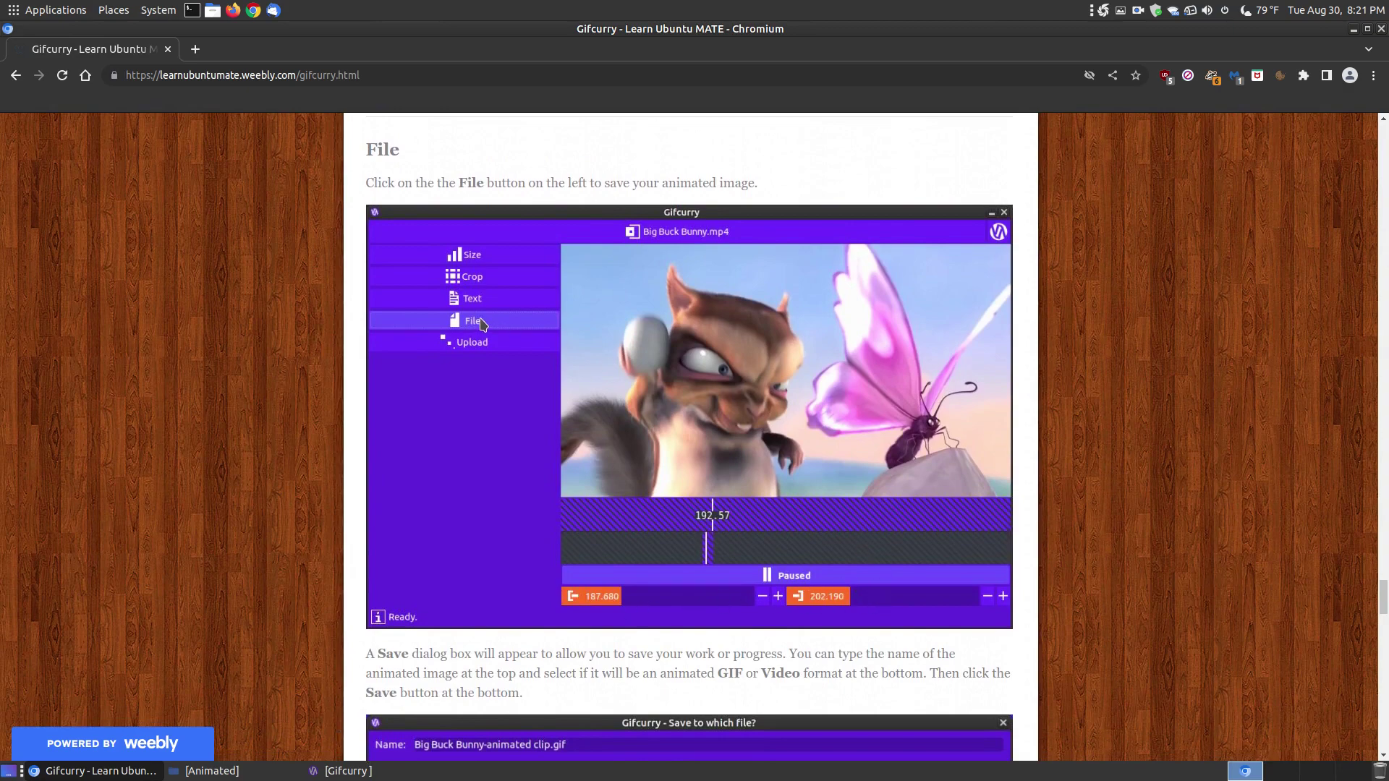
scroll(649, 486, "down", 6)
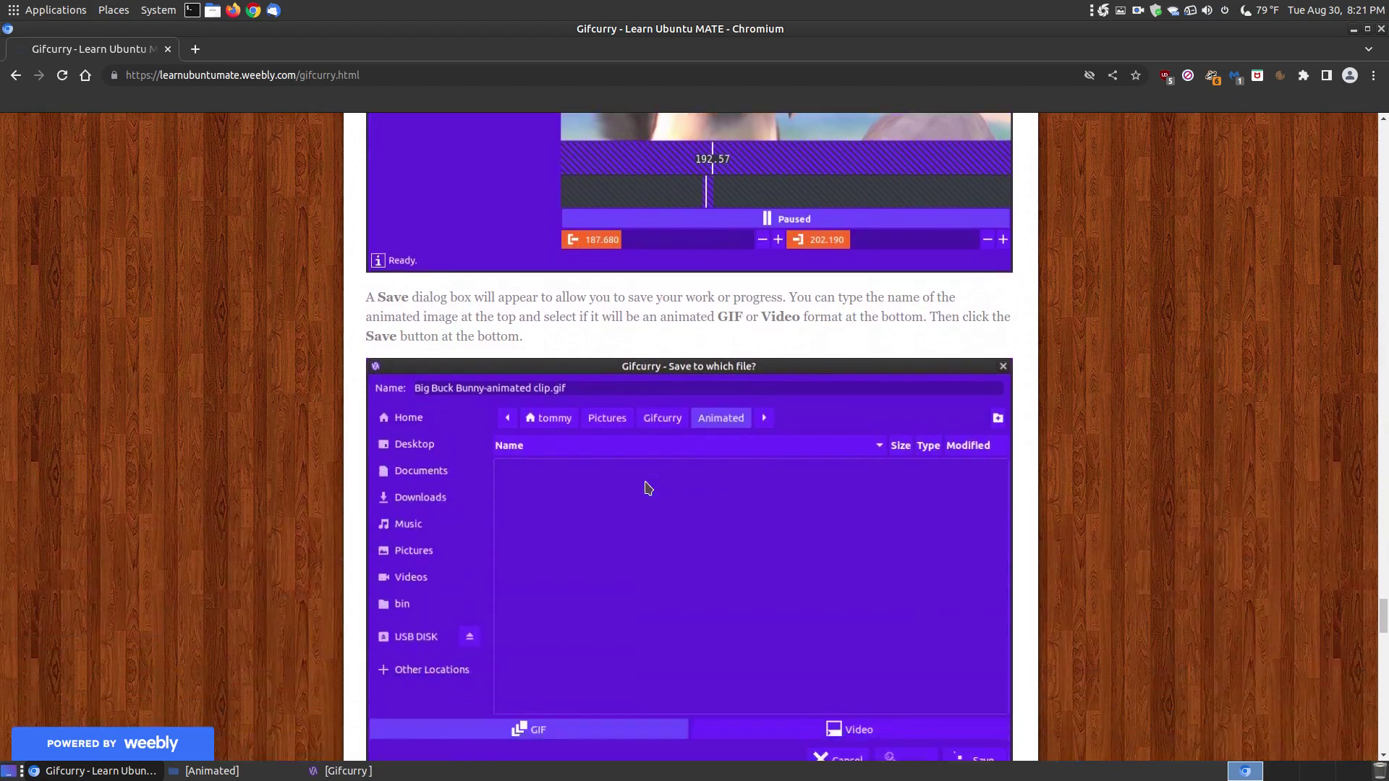
scroll(648, 486, "up", 1)
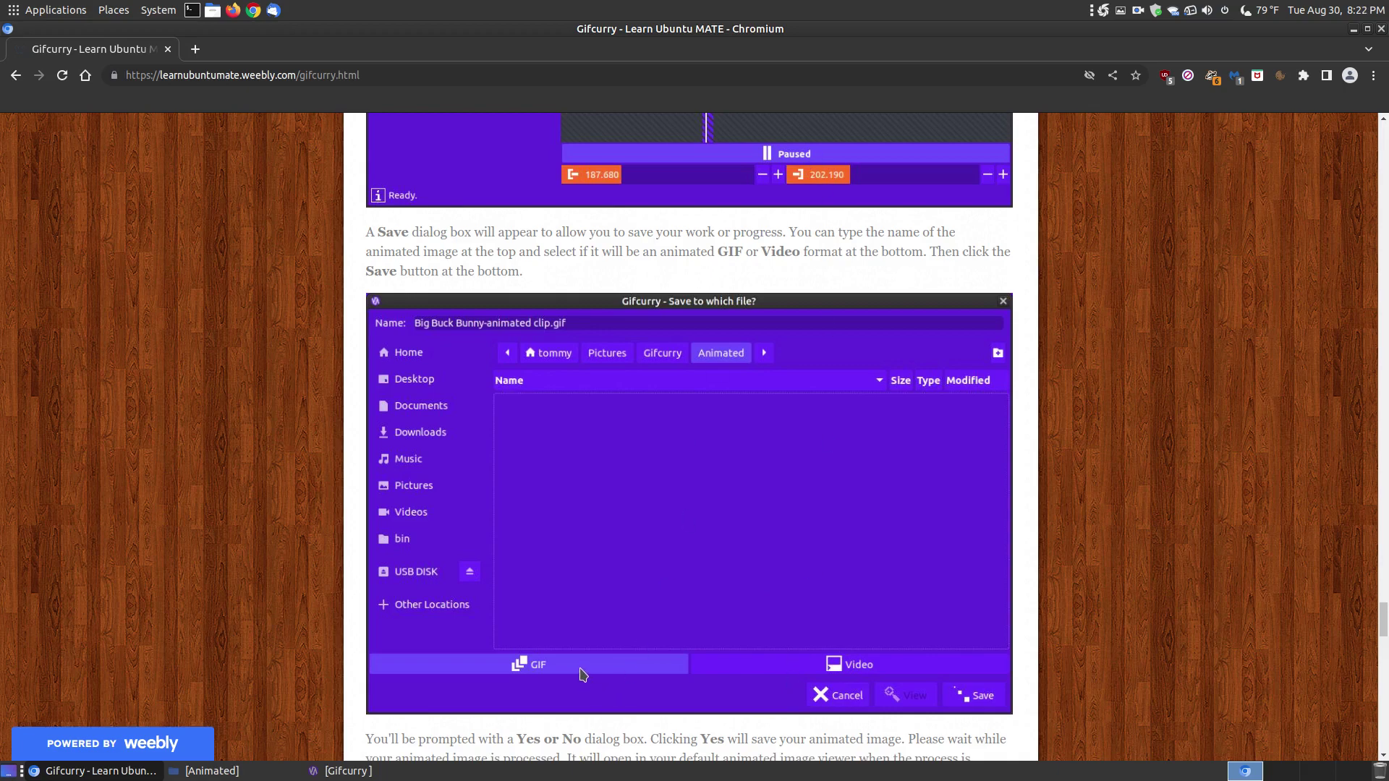
scroll(600, 667, "down", 5)
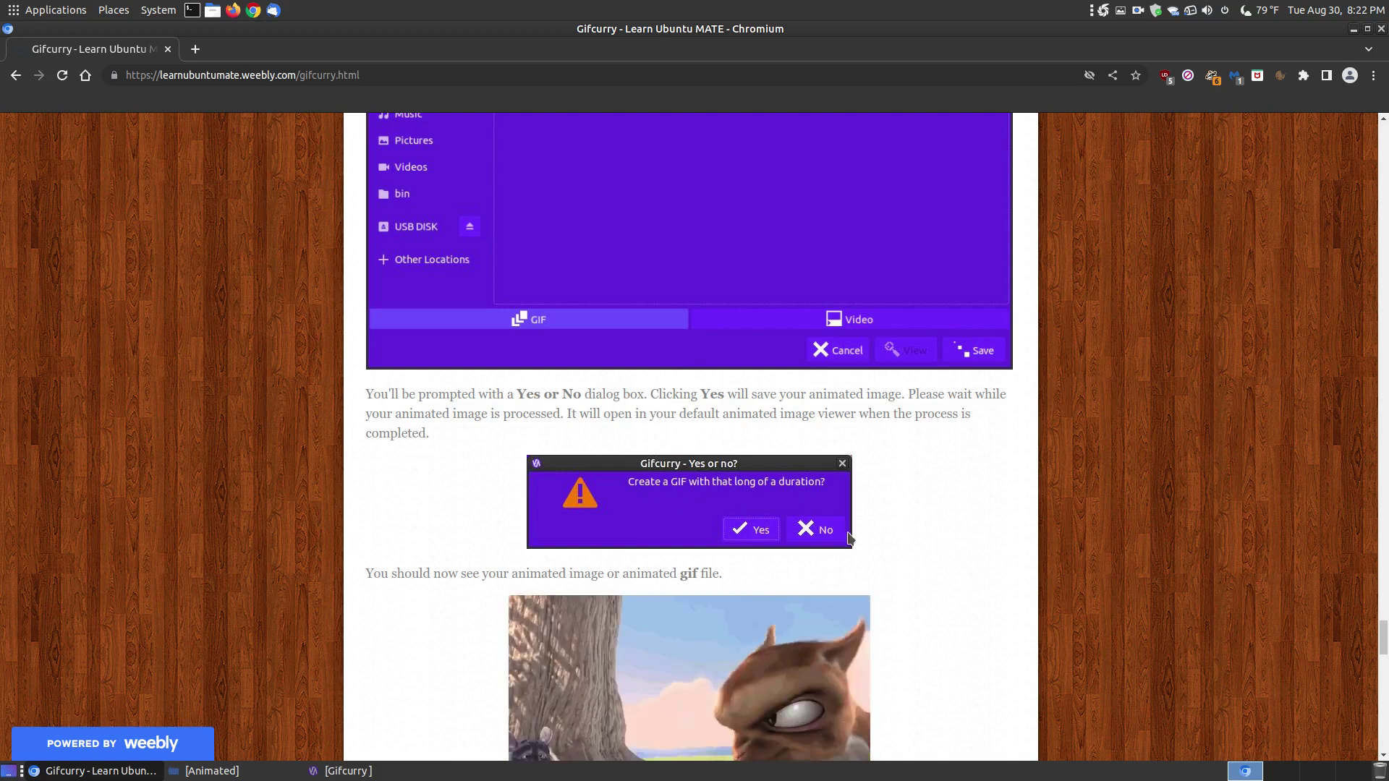
Recheck the guide's Save dialog instructions, then examine the Yes or No prompt and the finished sample GIF.
scroll(850, 538, "up", 5)
scroll(850, 539, "up", 2)
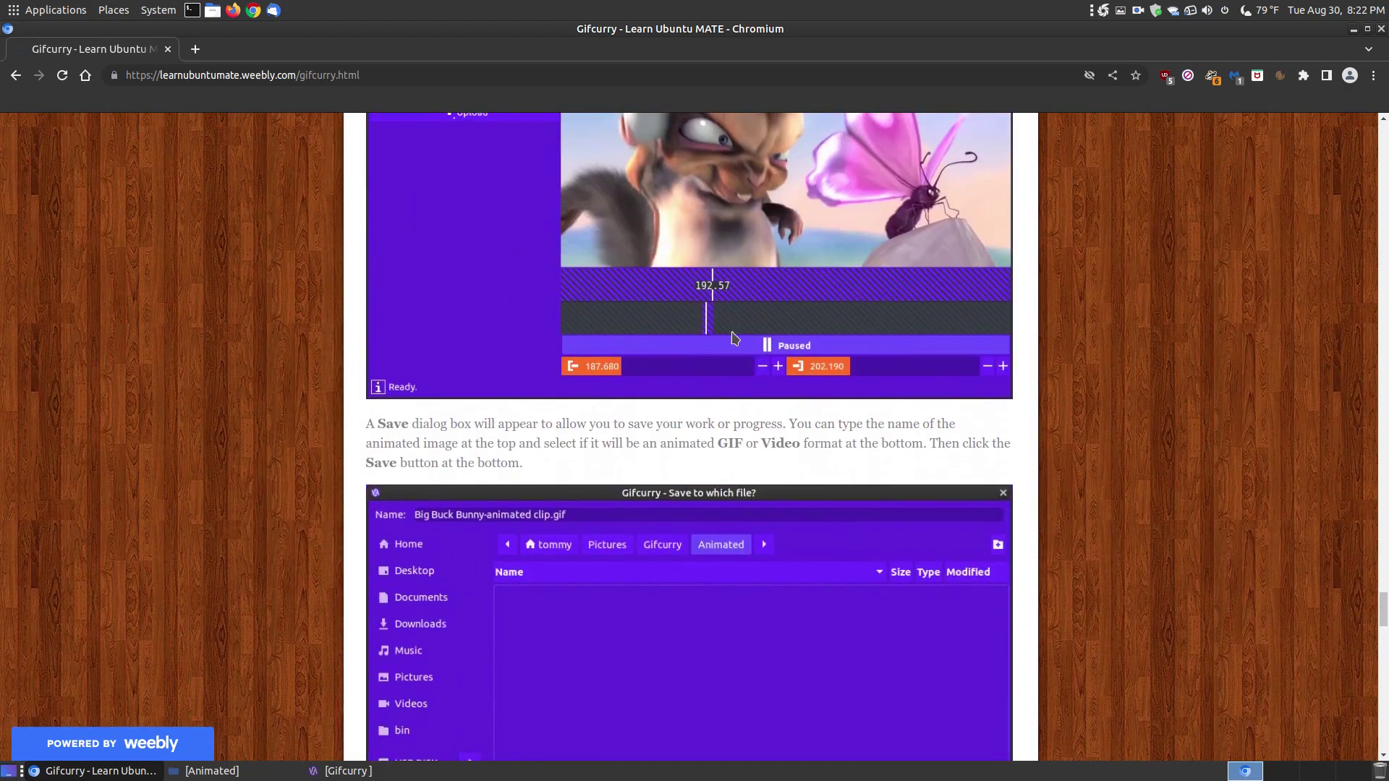
scroll(840, 571, "down", 1)
scroll(840, 571, "down", 5)
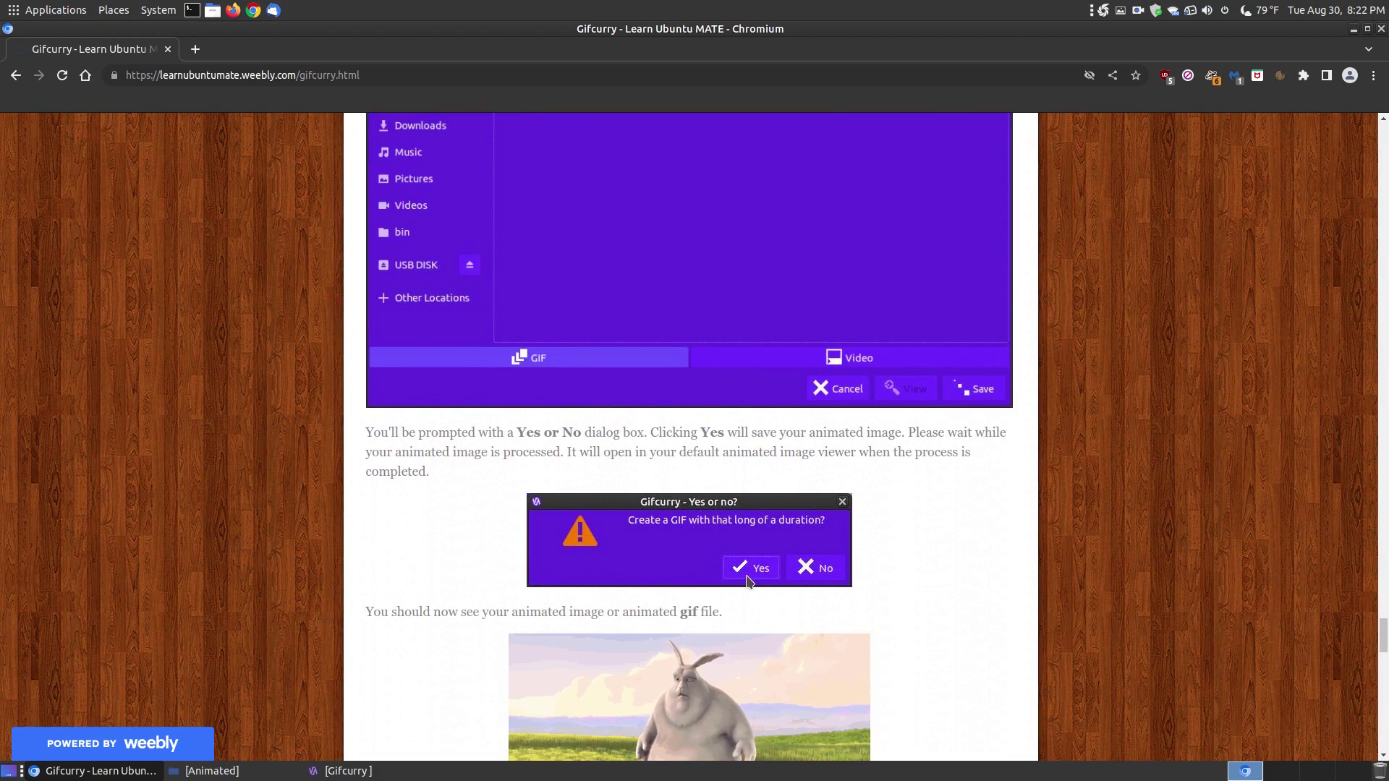
scroll(1064, 606, "down", 2)
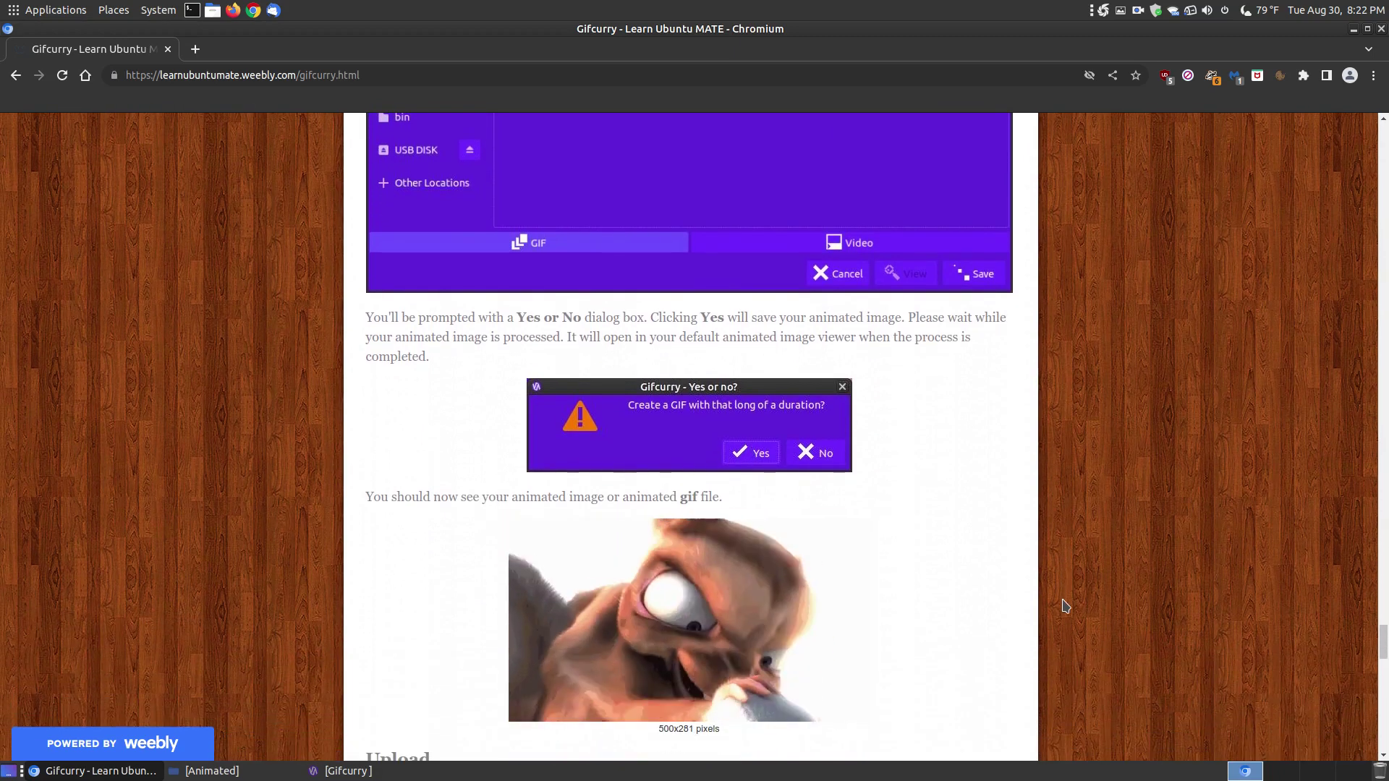
scroll(1065, 606, "up", 3)
scroll(1065, 606, "down", 1)
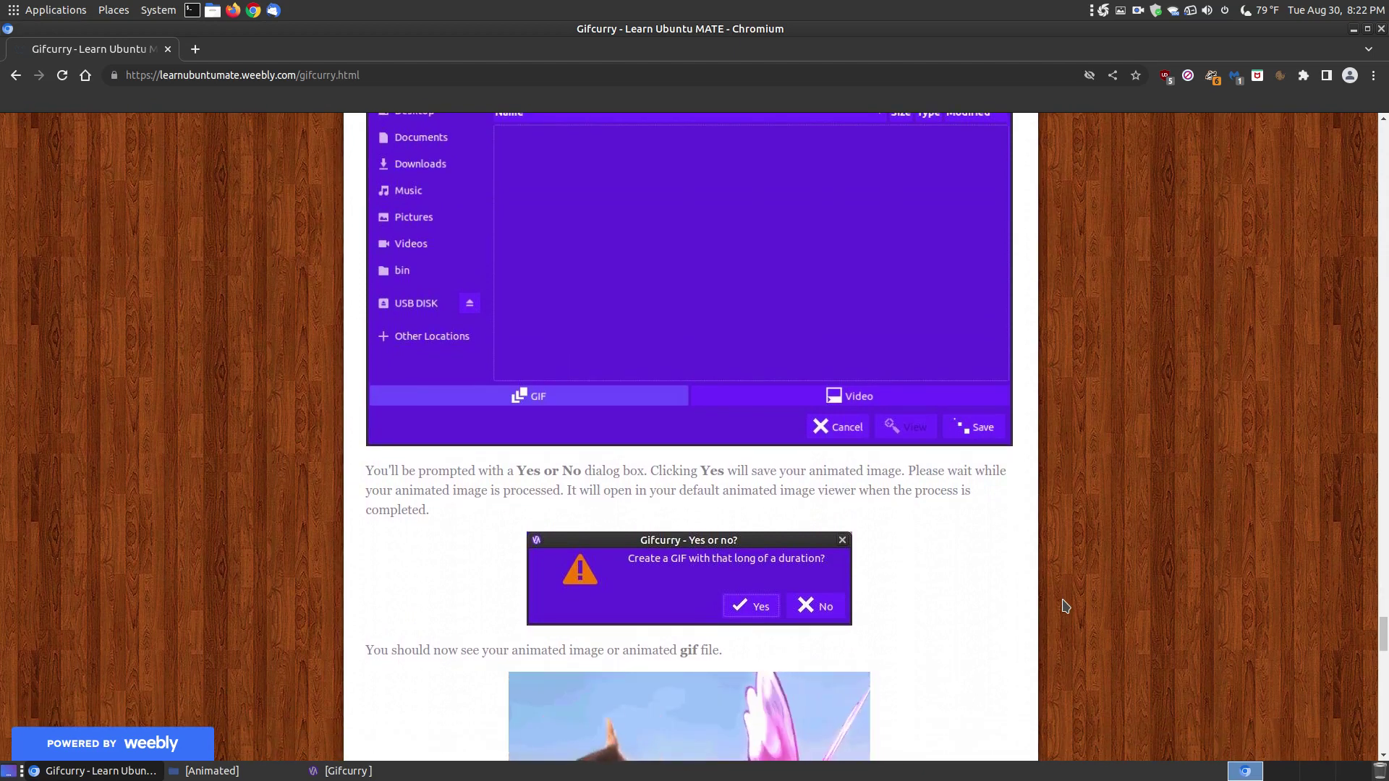
scroll(1065, 607, "down", 5)
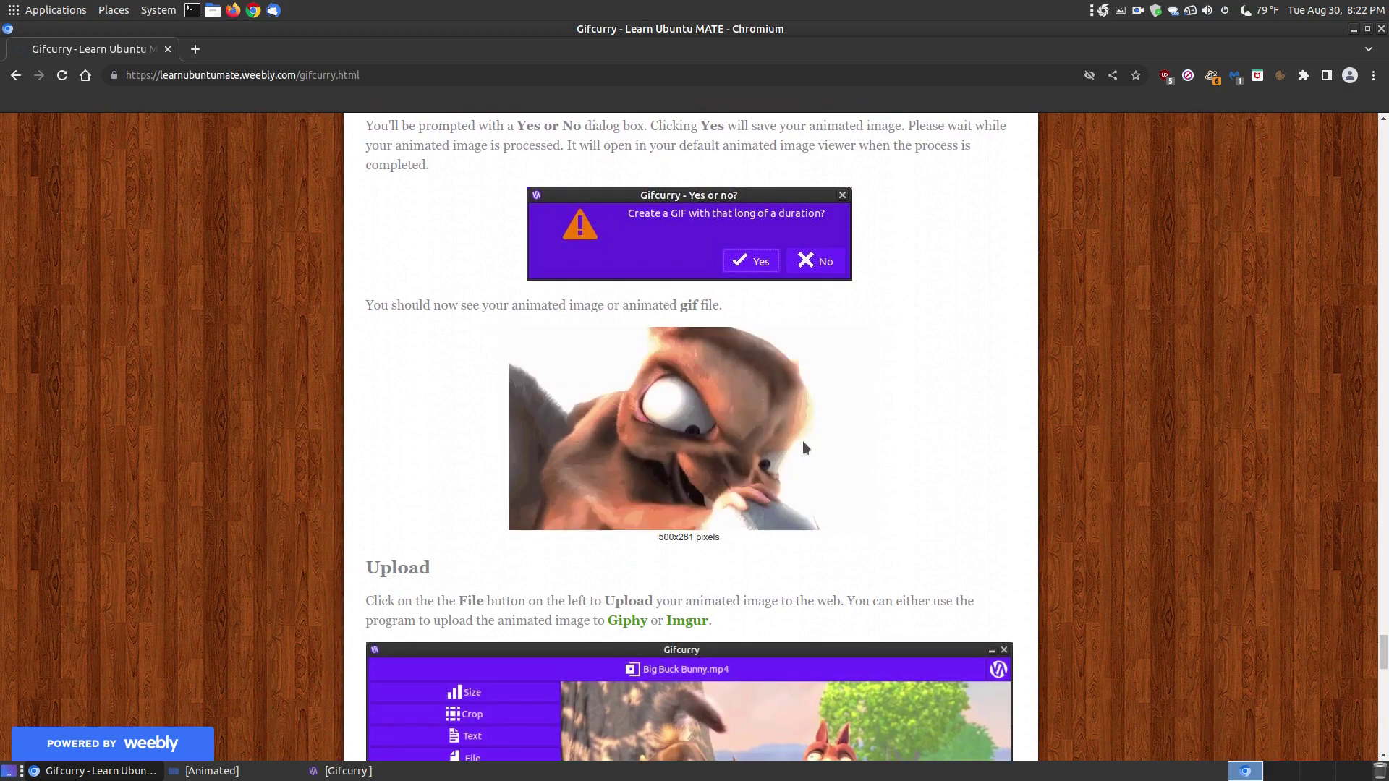
View the Giphy and Imgur sites linked in the guide's Upload section and close each one.
scroll(1166, 612, "down", 1)
scroll(1170, 615, "down", 10)
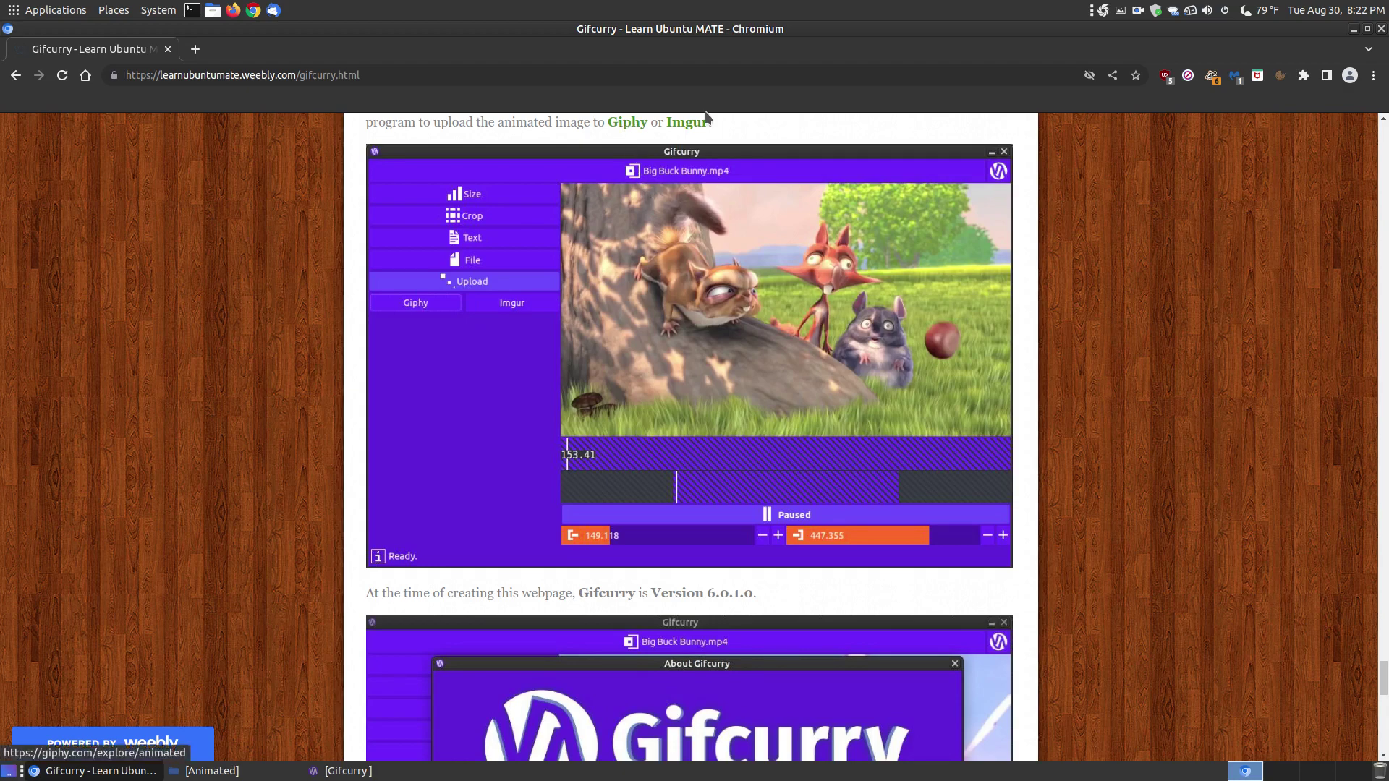
left_click(628, 124)
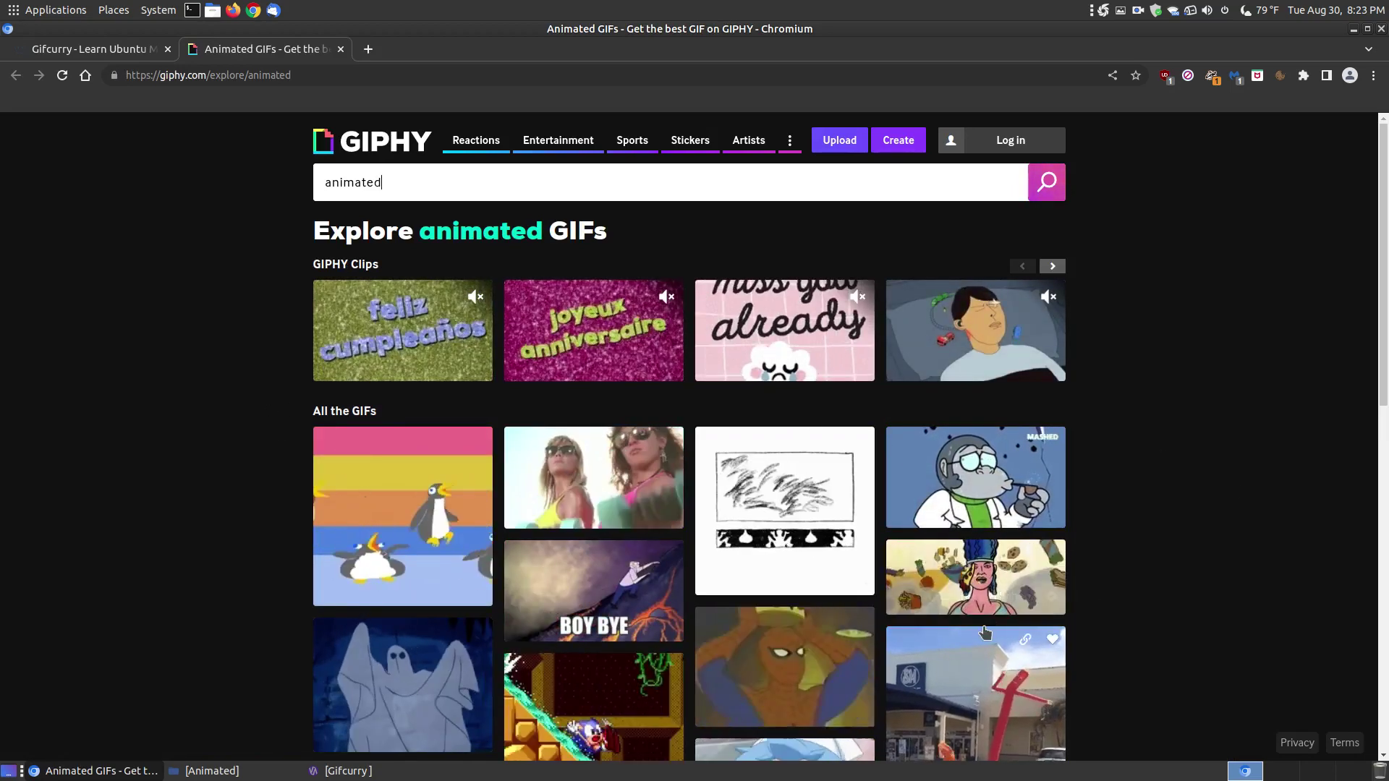
left_click(341, 49)
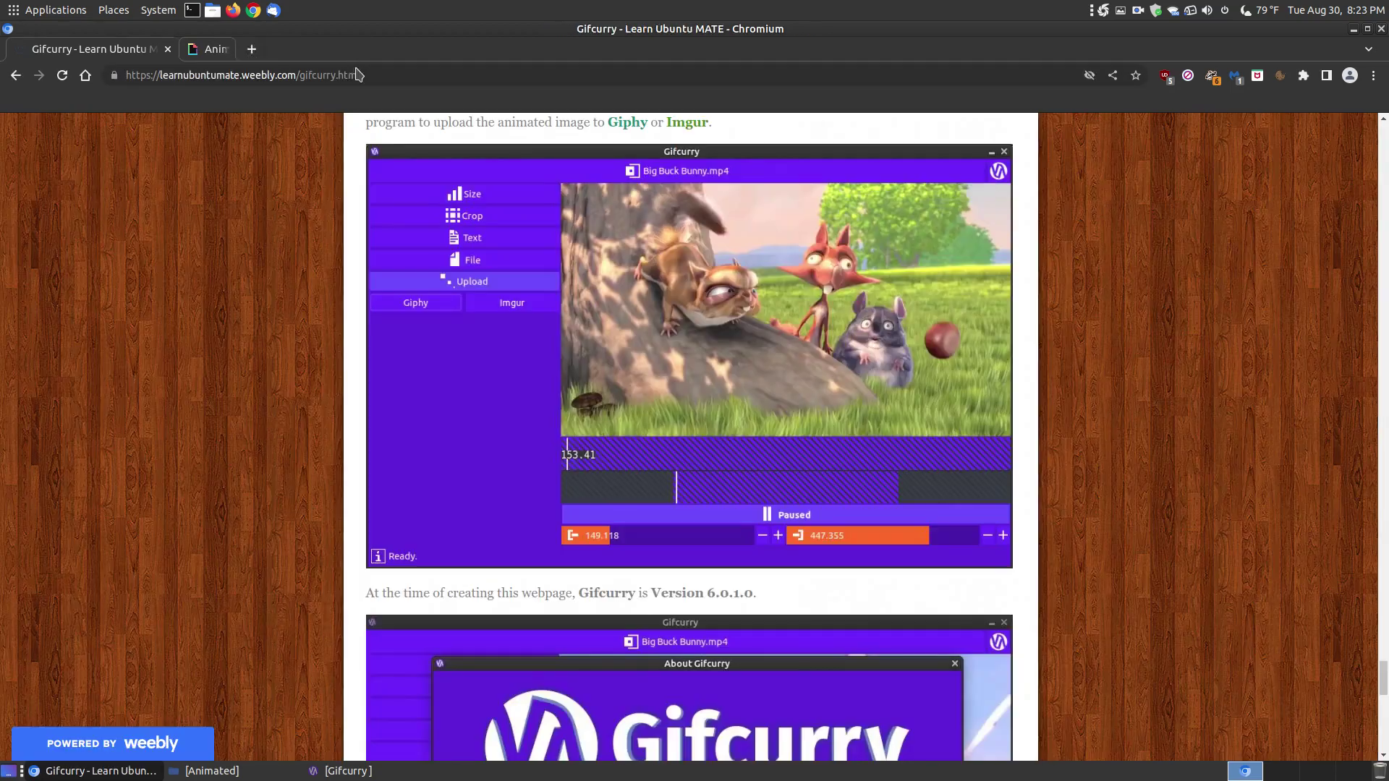
left_click(692, 122)
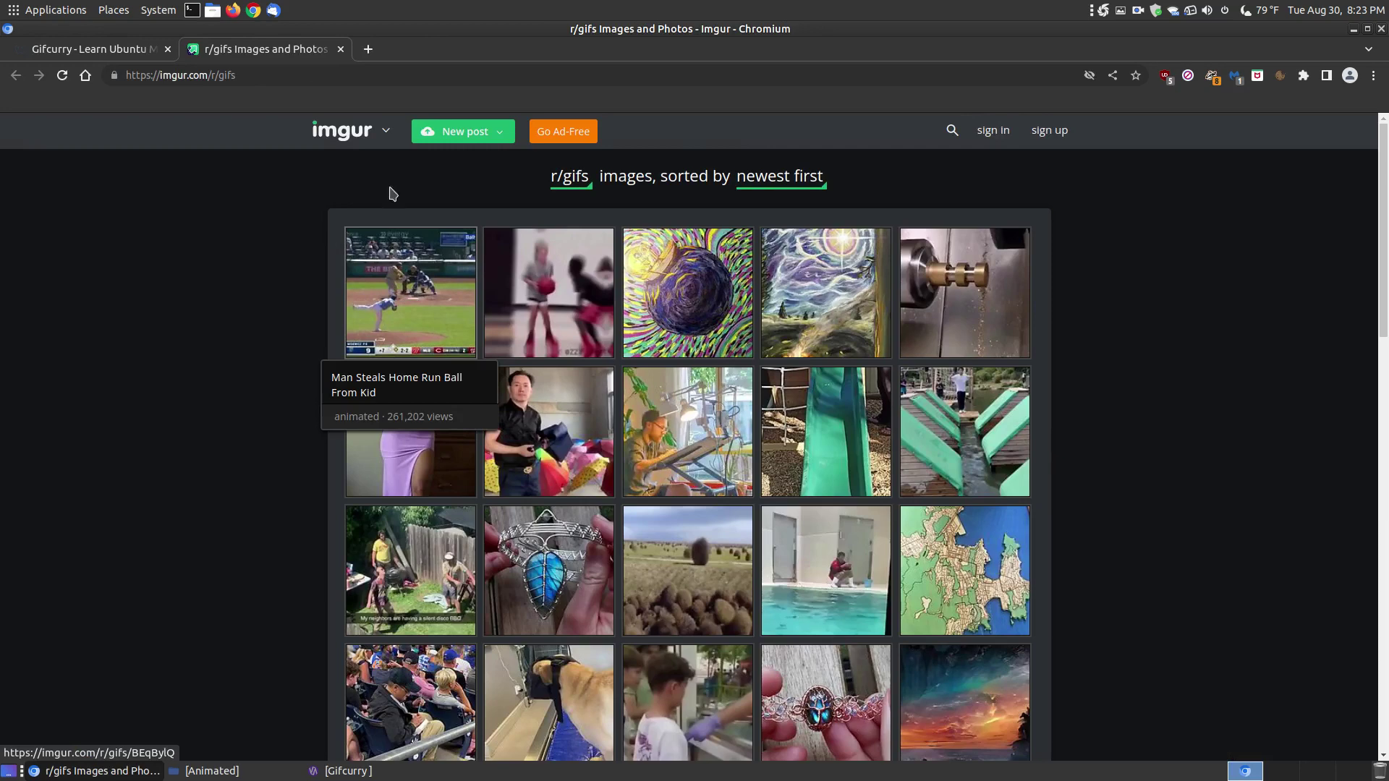
left_click(340, 49)
Examine the Gifcurry version information and the closing sample GIF near the end of the guide.
scroll(1242, 504, "down", 5)
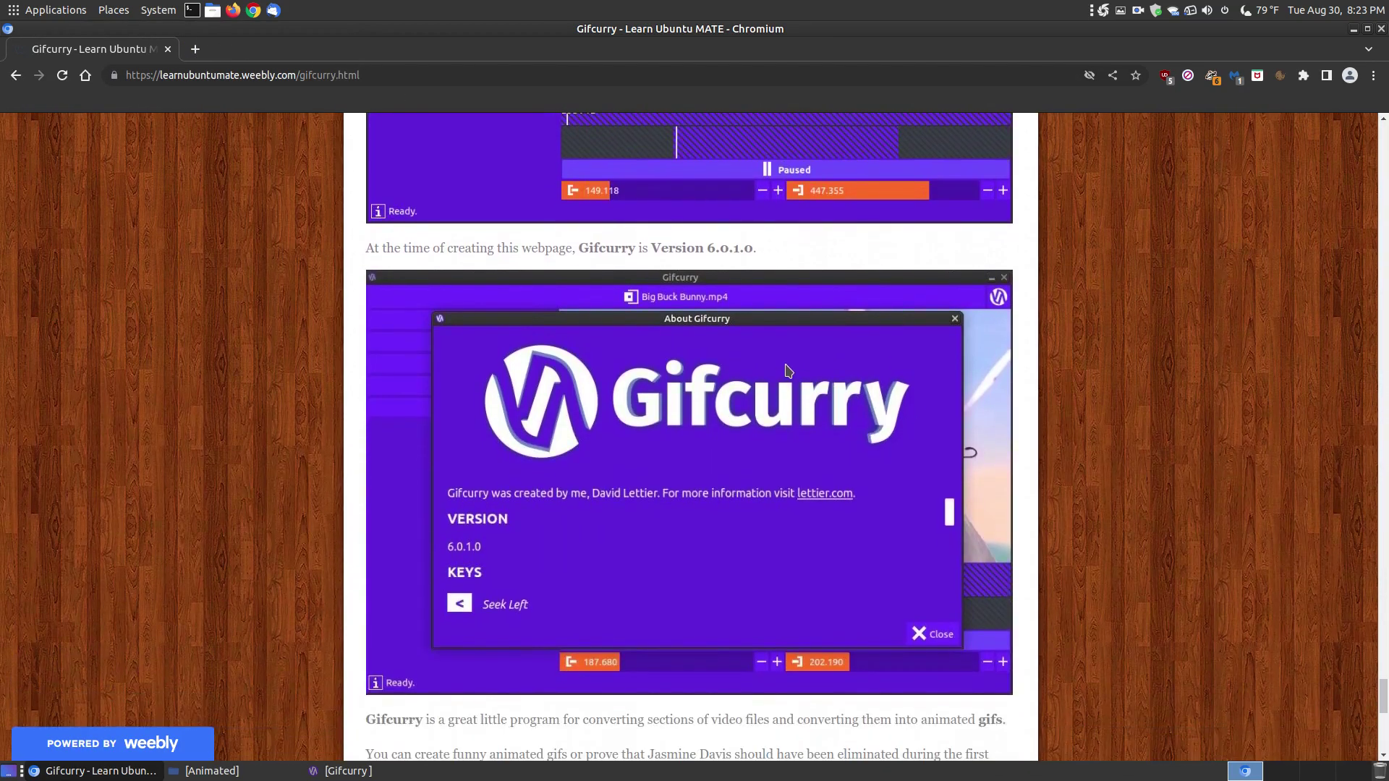
scroll(787, 371, "down", 1)
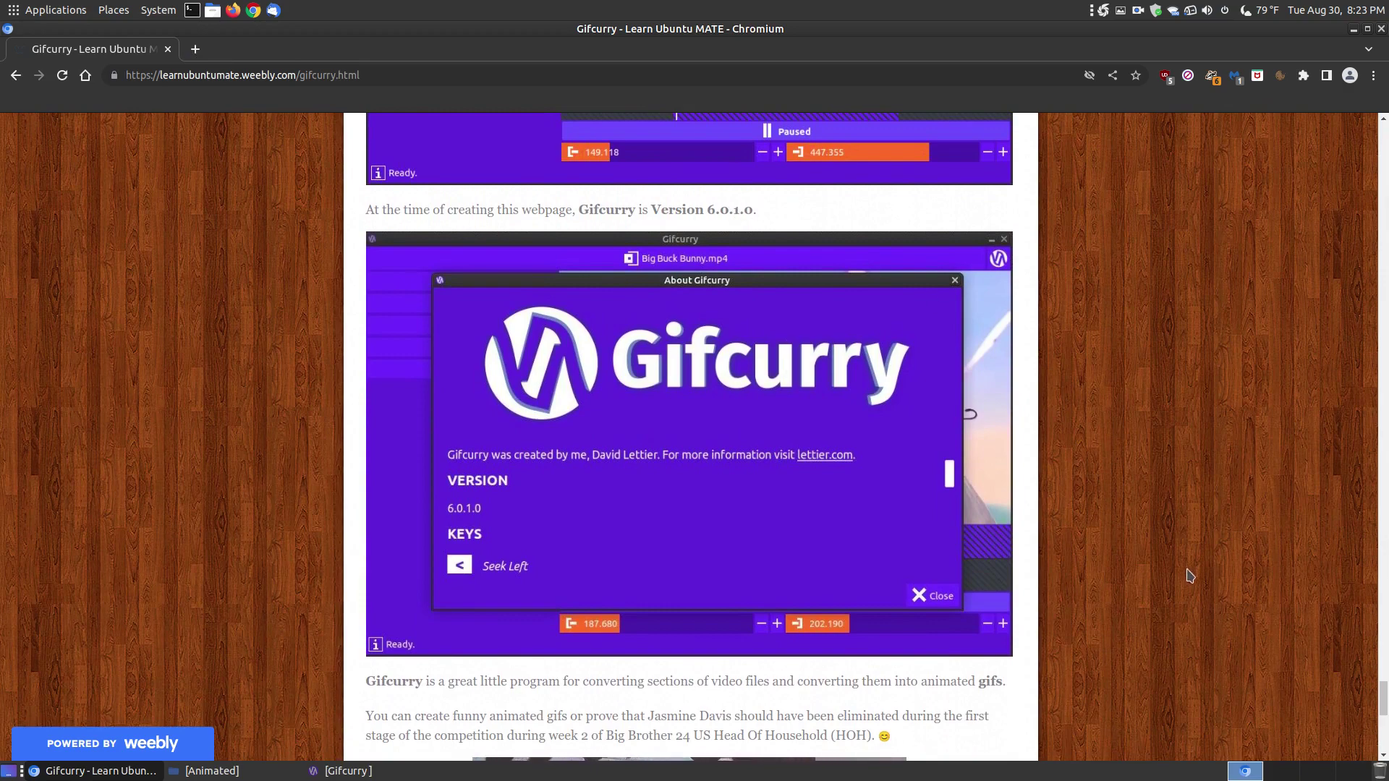
scroll(904, 289, "down", 2)
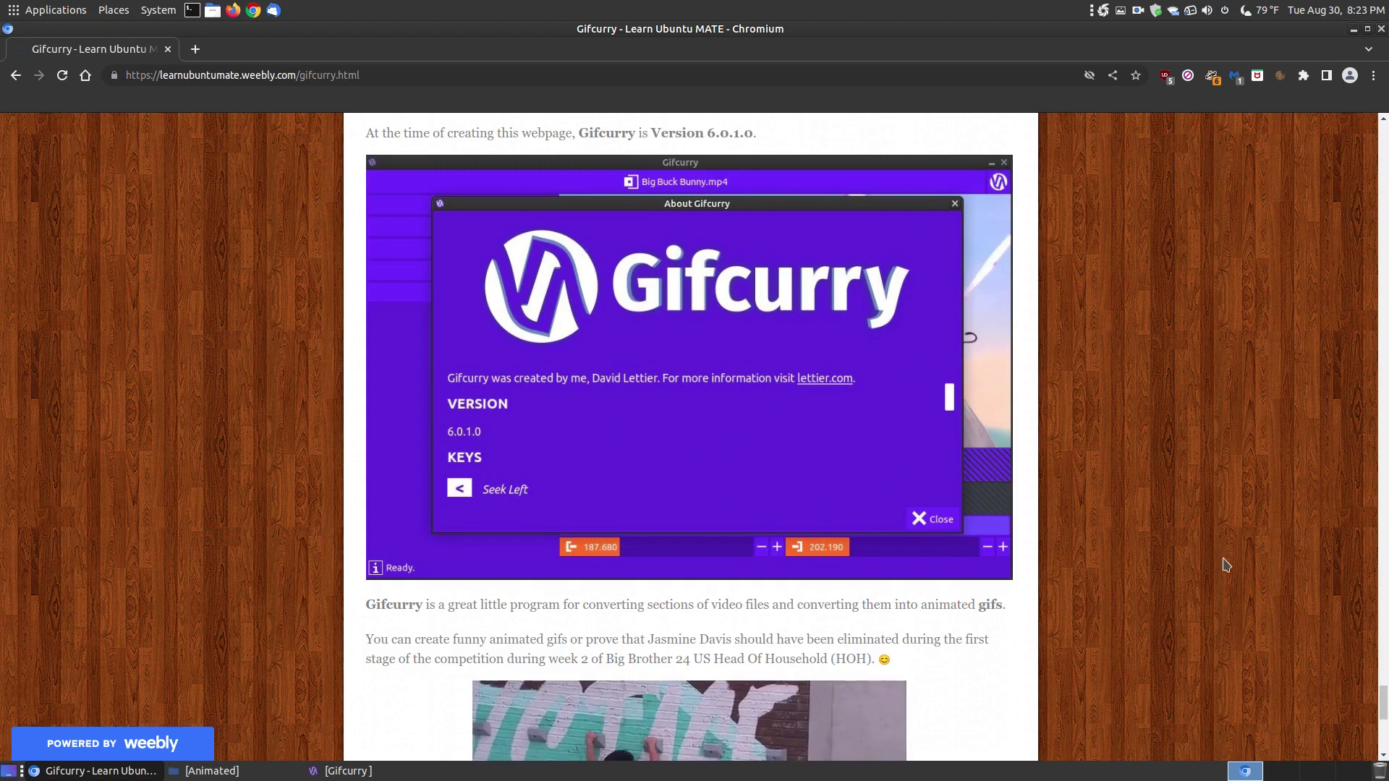
scroll(1229, 559, "down", 5)
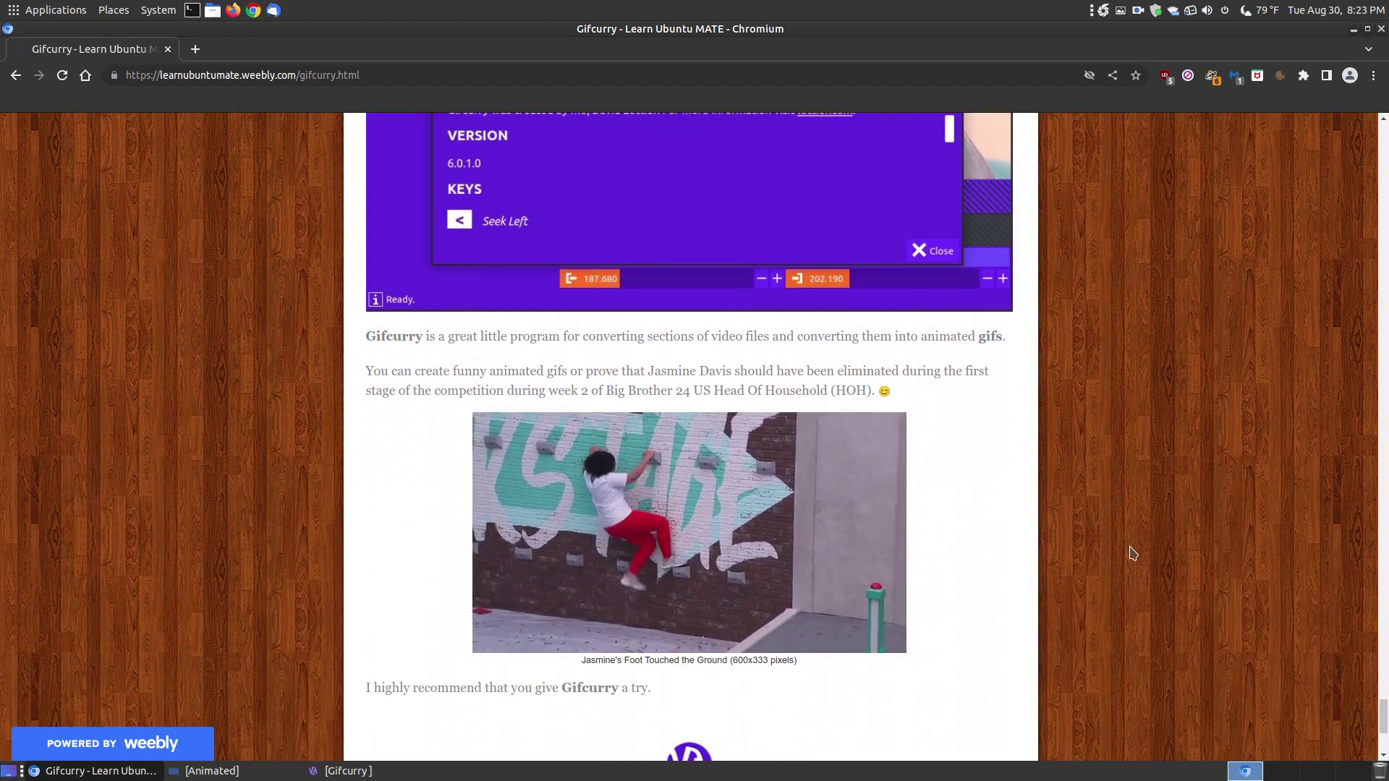
Minimize the browser, switch to Gifcurry, and open Big Buck Bunny.mp4 from the Videos folder.
left_click(1352, 29)
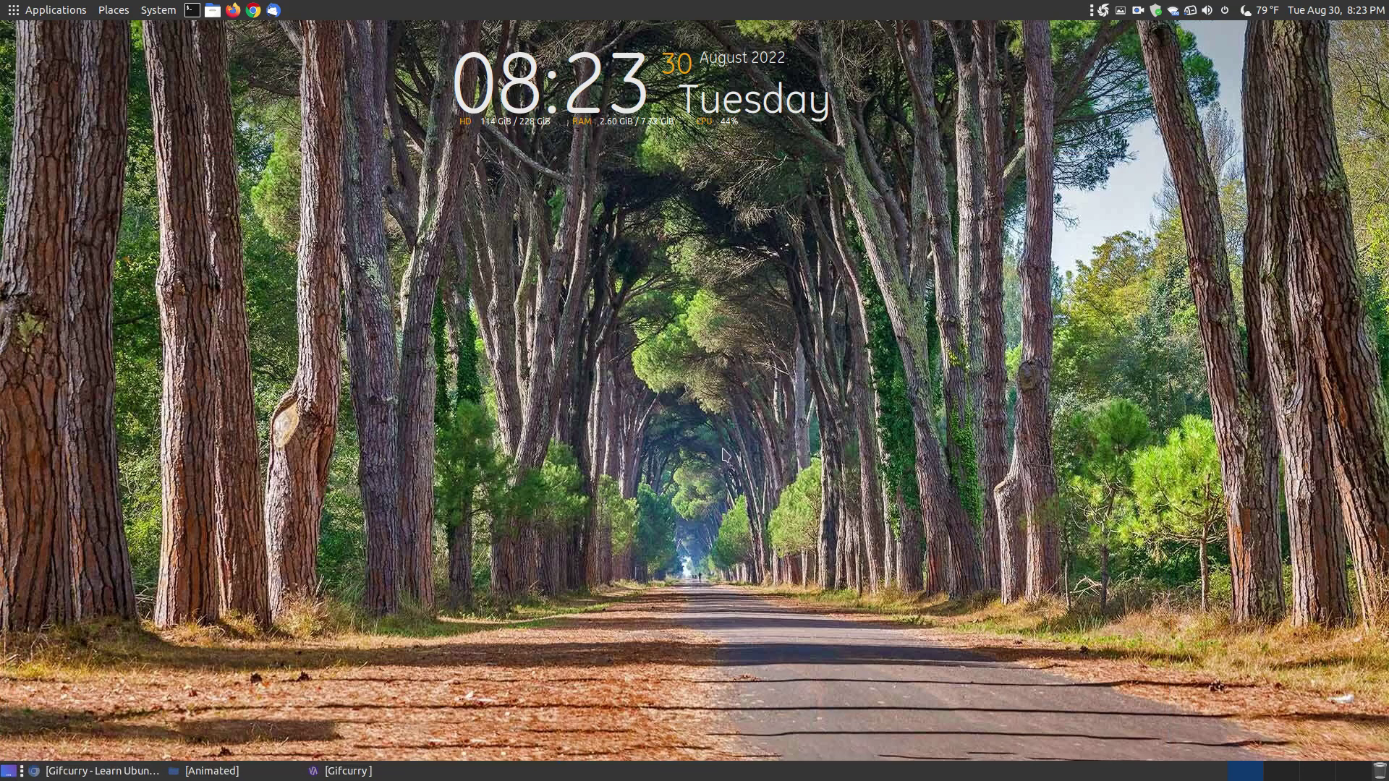
left_click(346, 770)
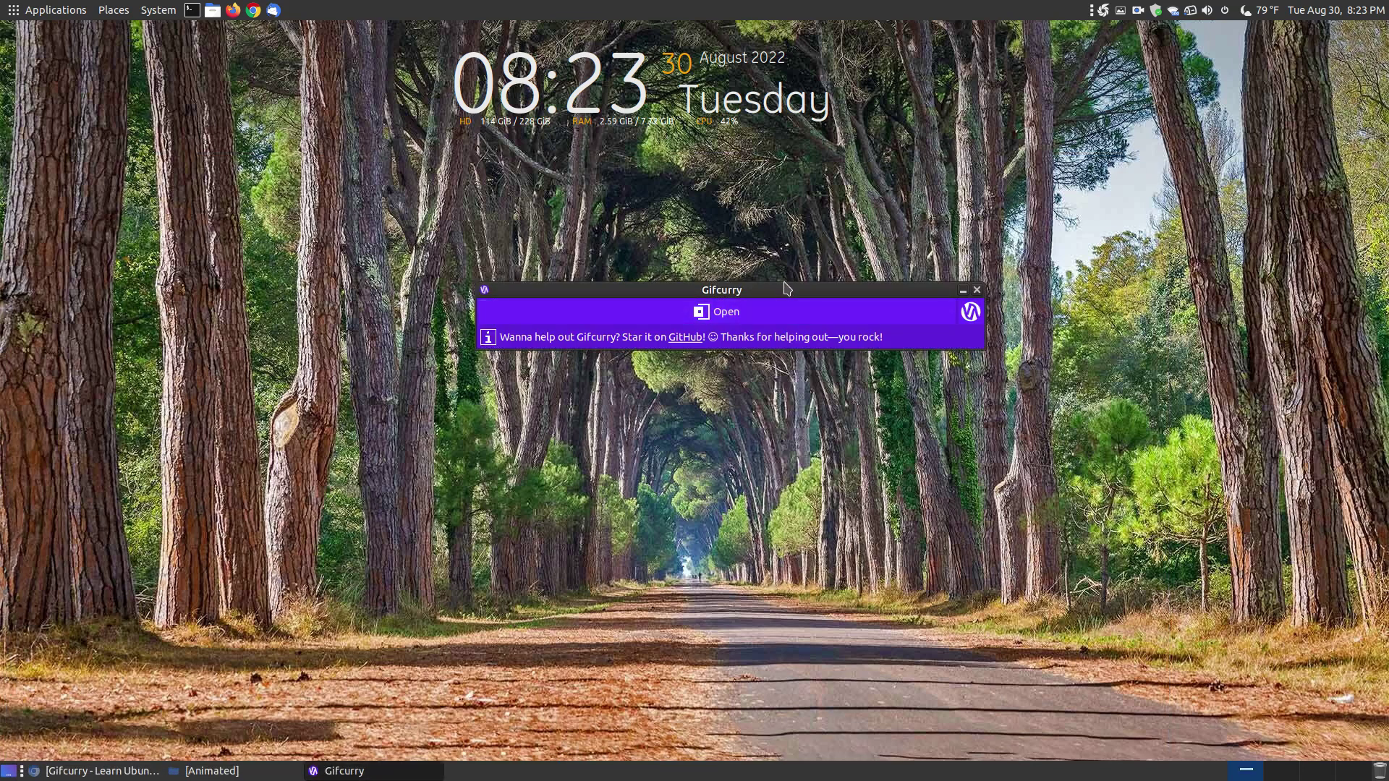
left_click_drag(782, 274, 690, 179)
left_click(633, 209)
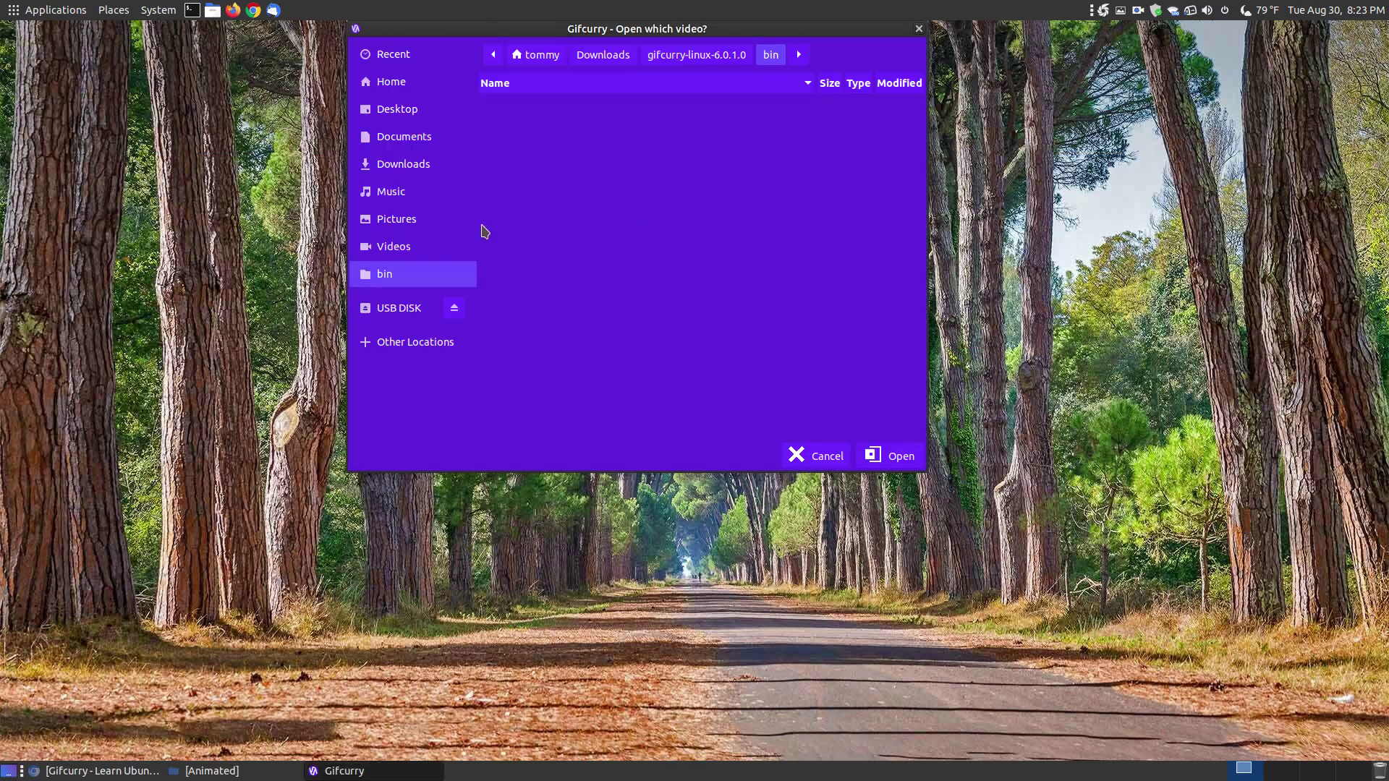
left_click(424, 249)
left_click(563, 155)
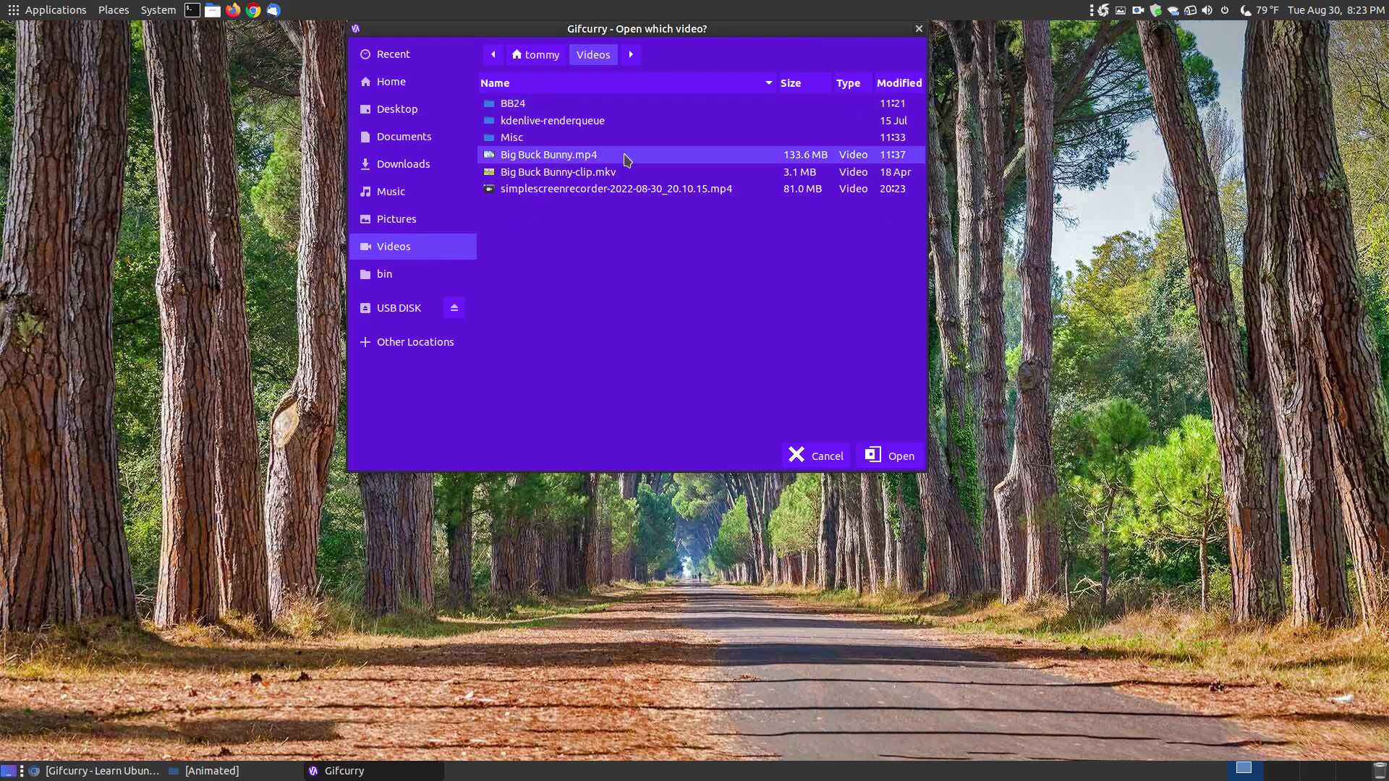
left_click(891, 456)
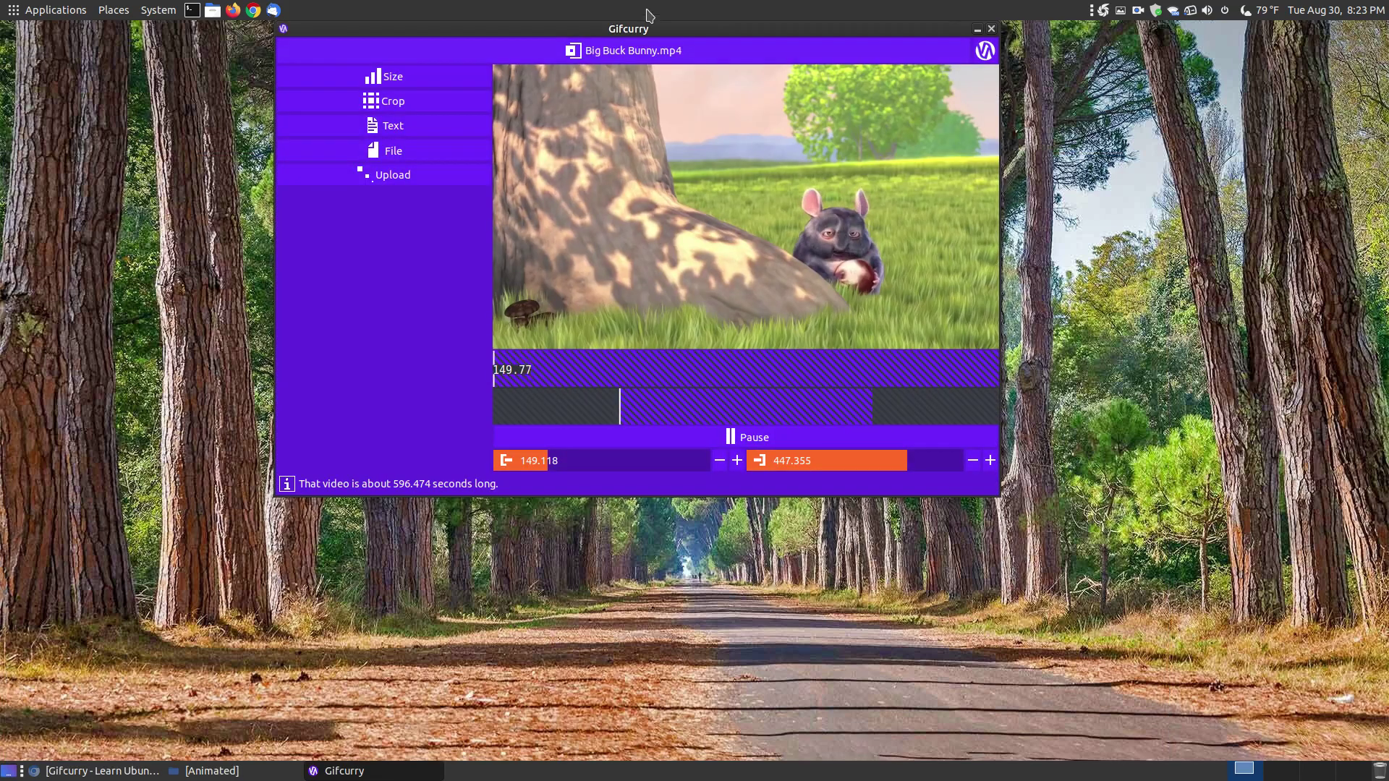
left_click_drag(646, 29, 671, 111)
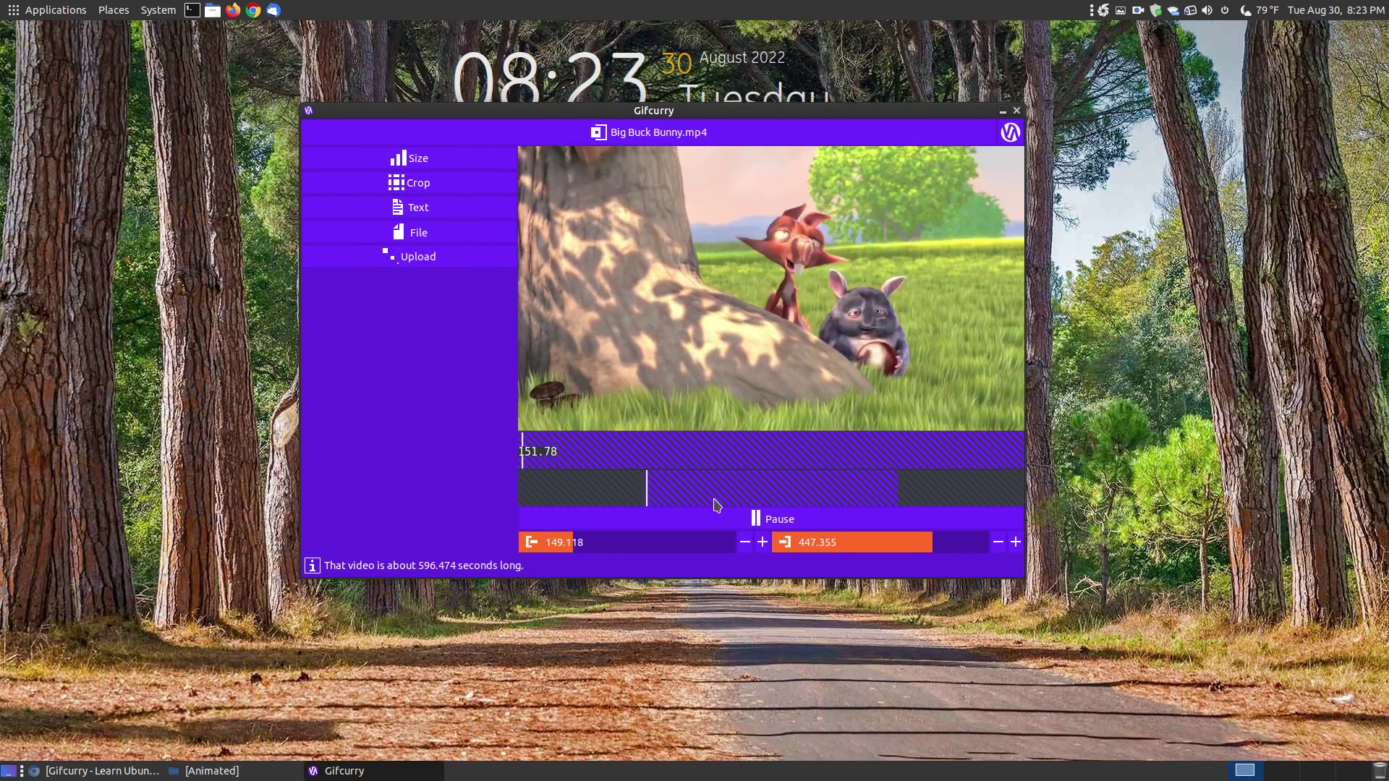
Pause the video playback and advance the clip's start time to 190.866.
left_click(728, 529)
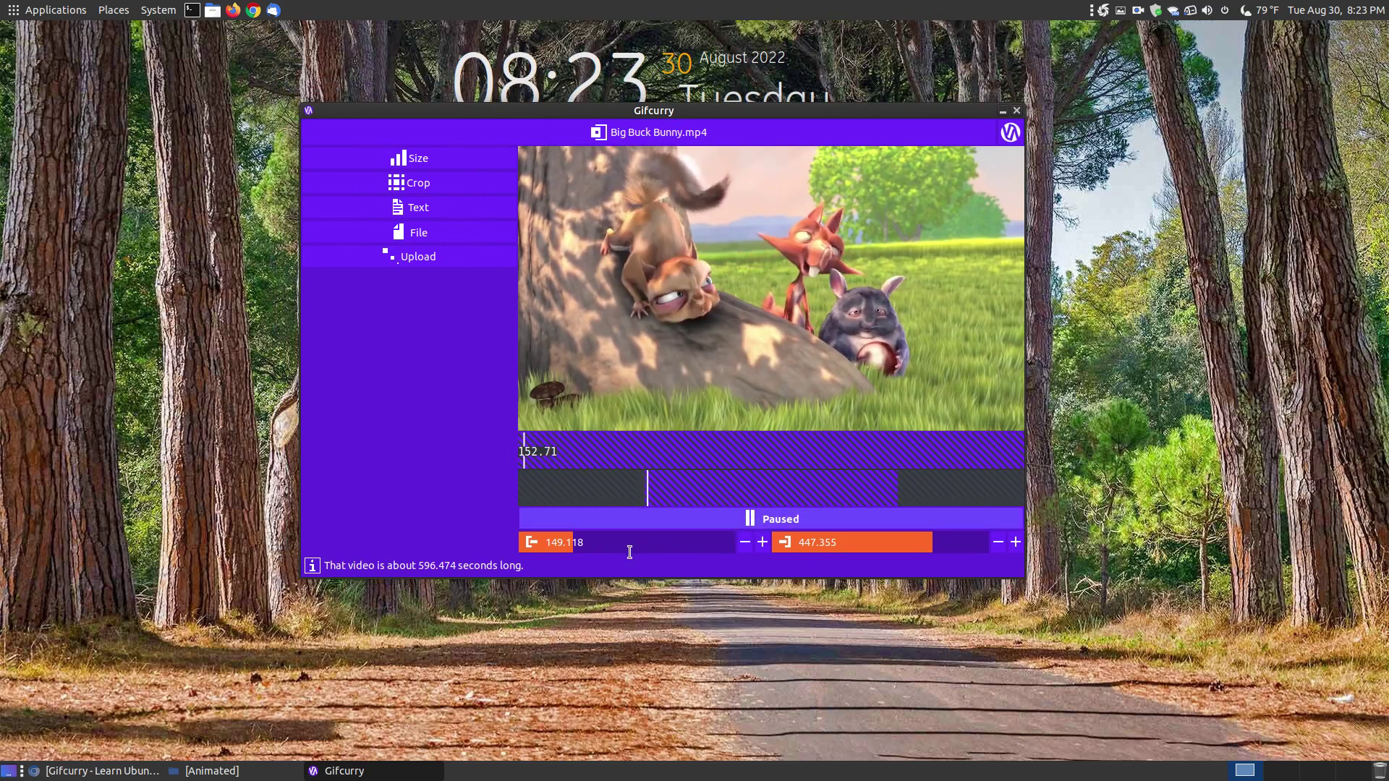
left_click(762, 542)
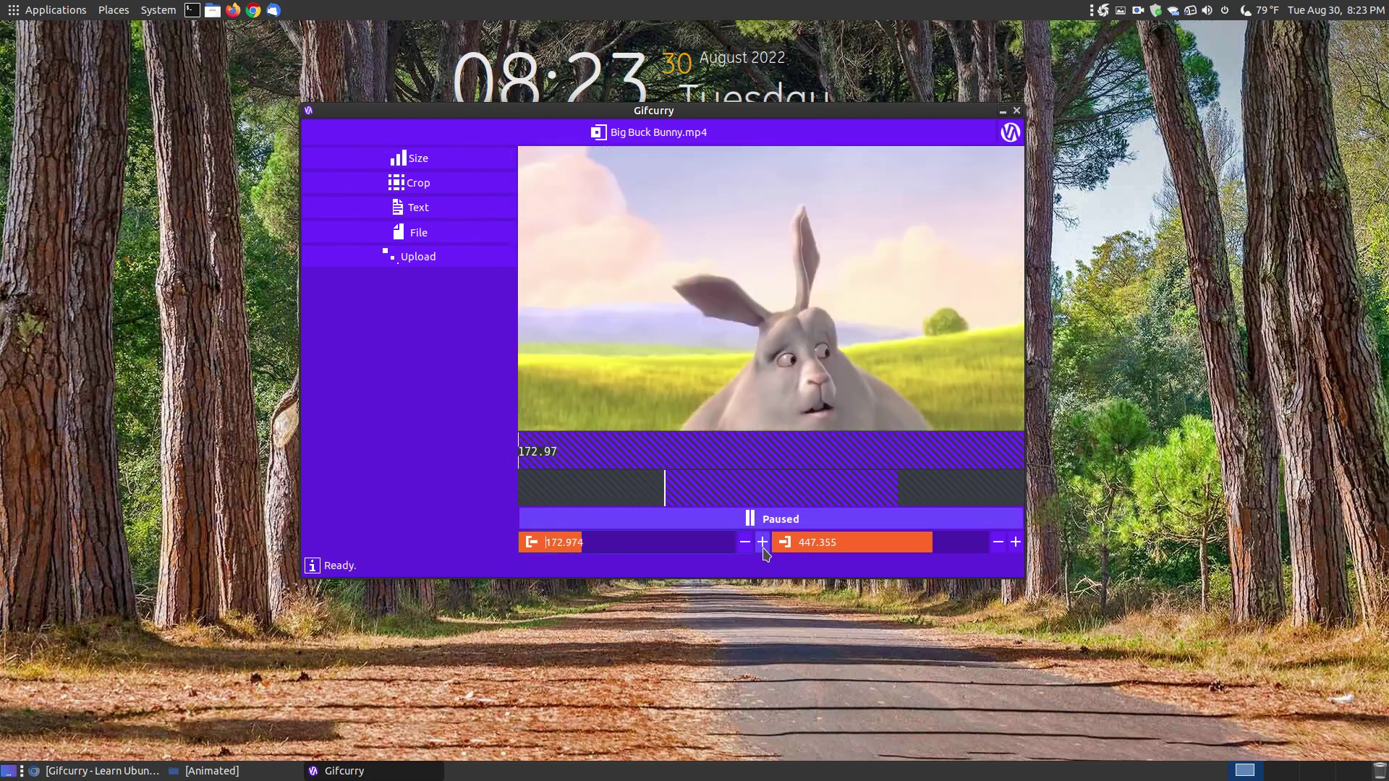
left_click(762, 542)
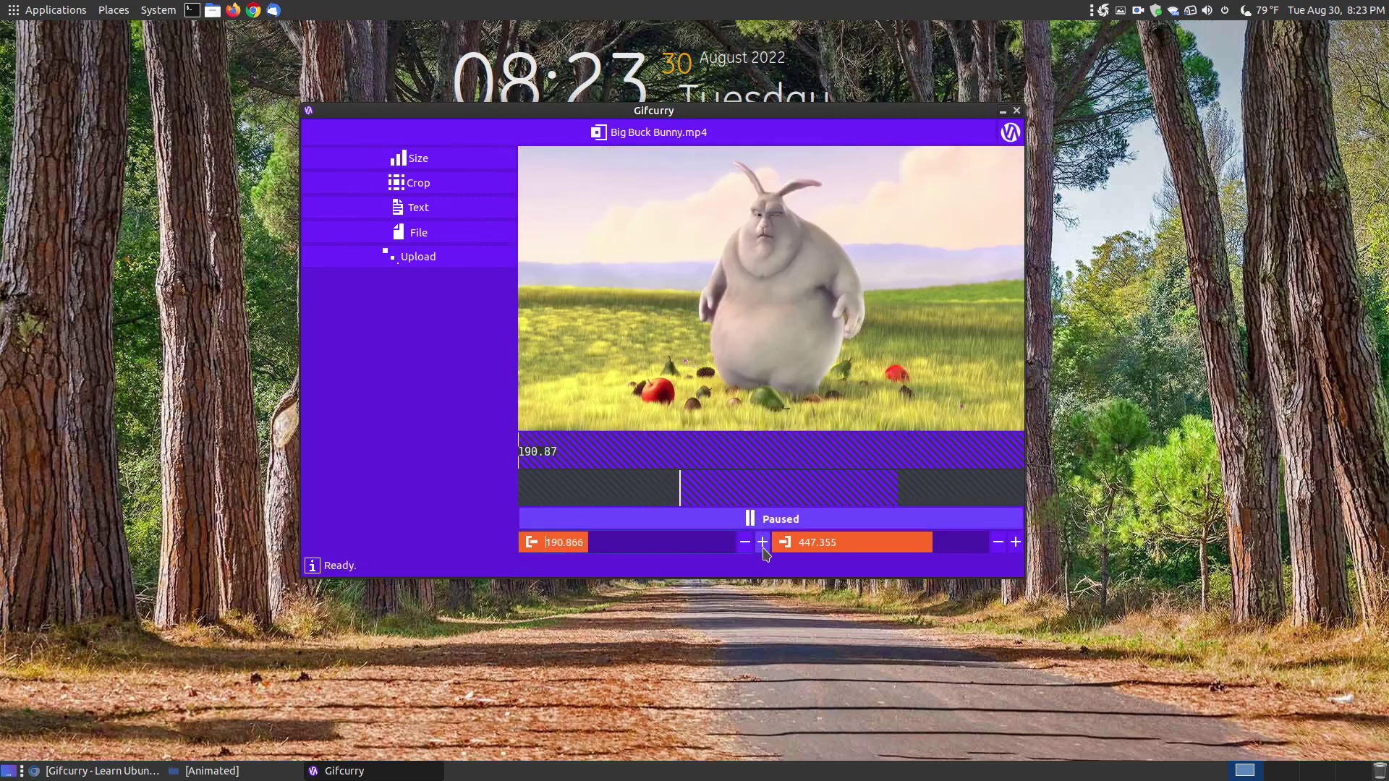
Reduce the clip's end time in increments to shortly after the start time, then fine-tune it upward.
left_click(997, 541)
left_click(997, 542)
left_click(997, 542)
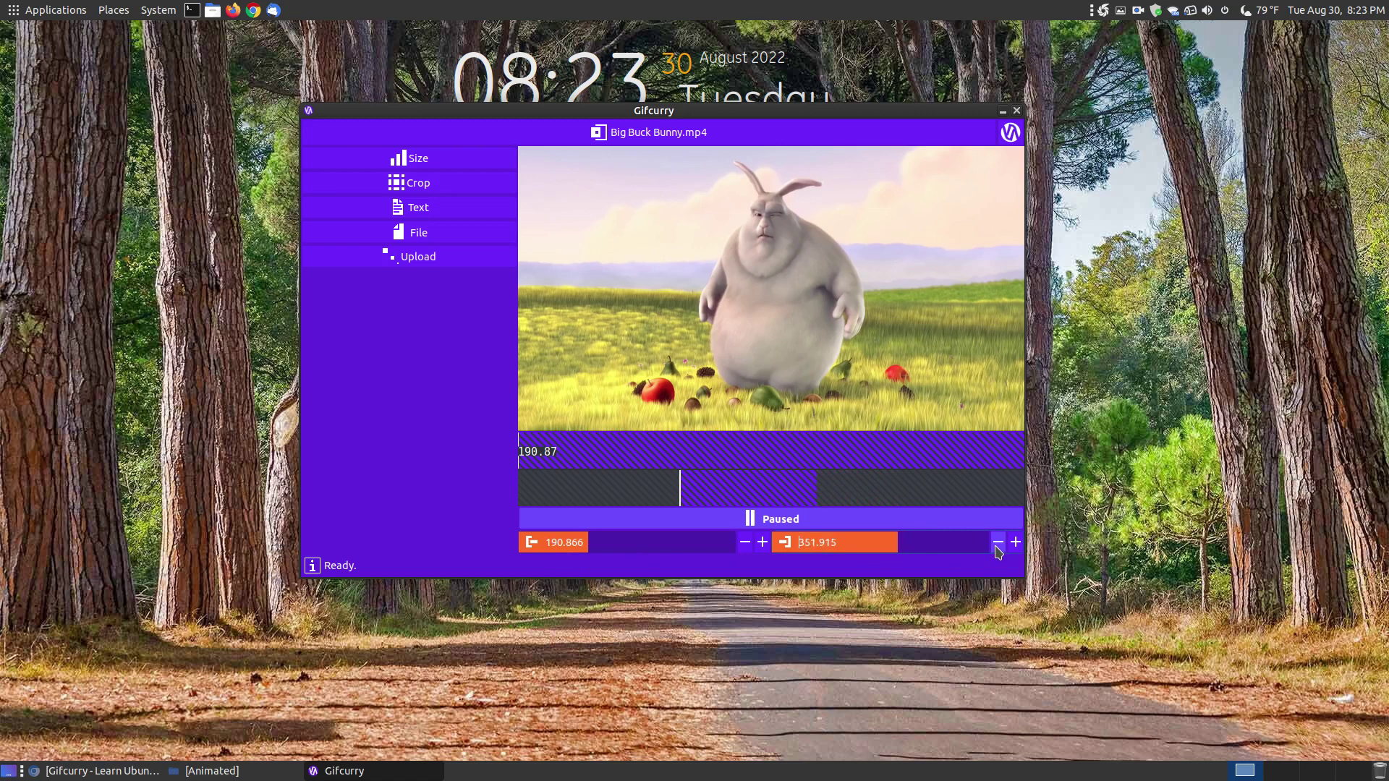
left_click(998, 548)
left_click(997, 547)
left_click(998, 548)
left_click(998, 548)
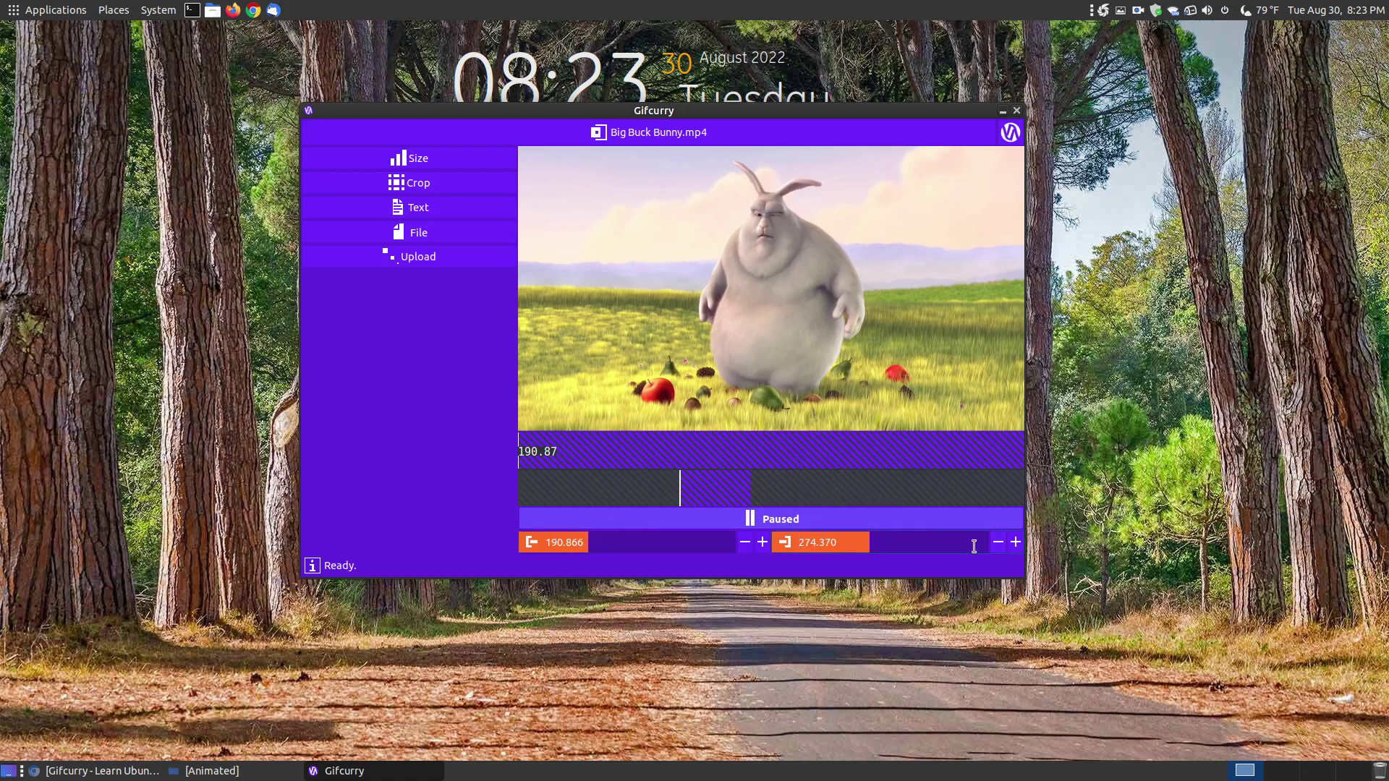
left_click(997, 543)
left_click(998, 544)
left_click(997, 547)
left_click(997, 548)
left_click(1015, 543)
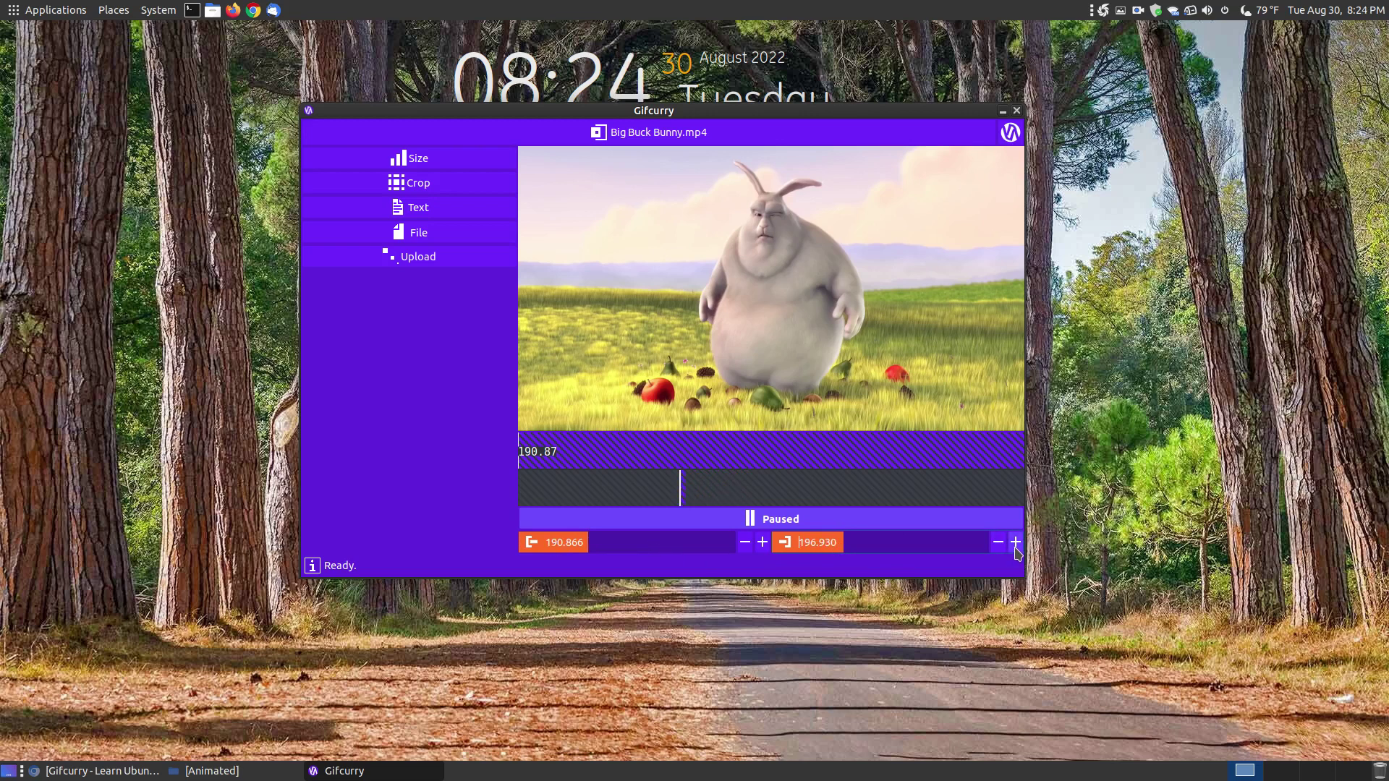
left_click(1015, 543)
Start saving the clip as a GIF and browse to the Pictures/Gifcurry/Animated folder as its destination.
left_click(434, 232)
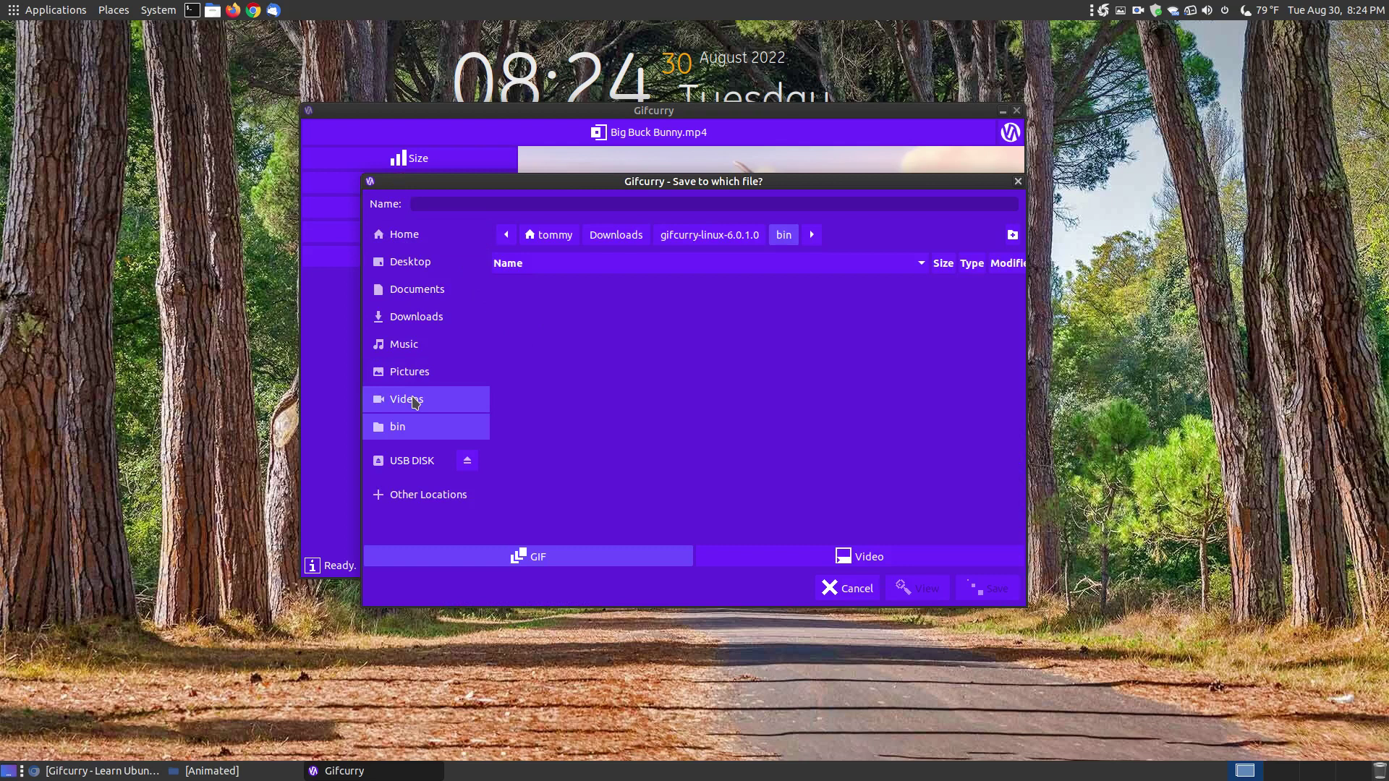
left_click(413, 373)
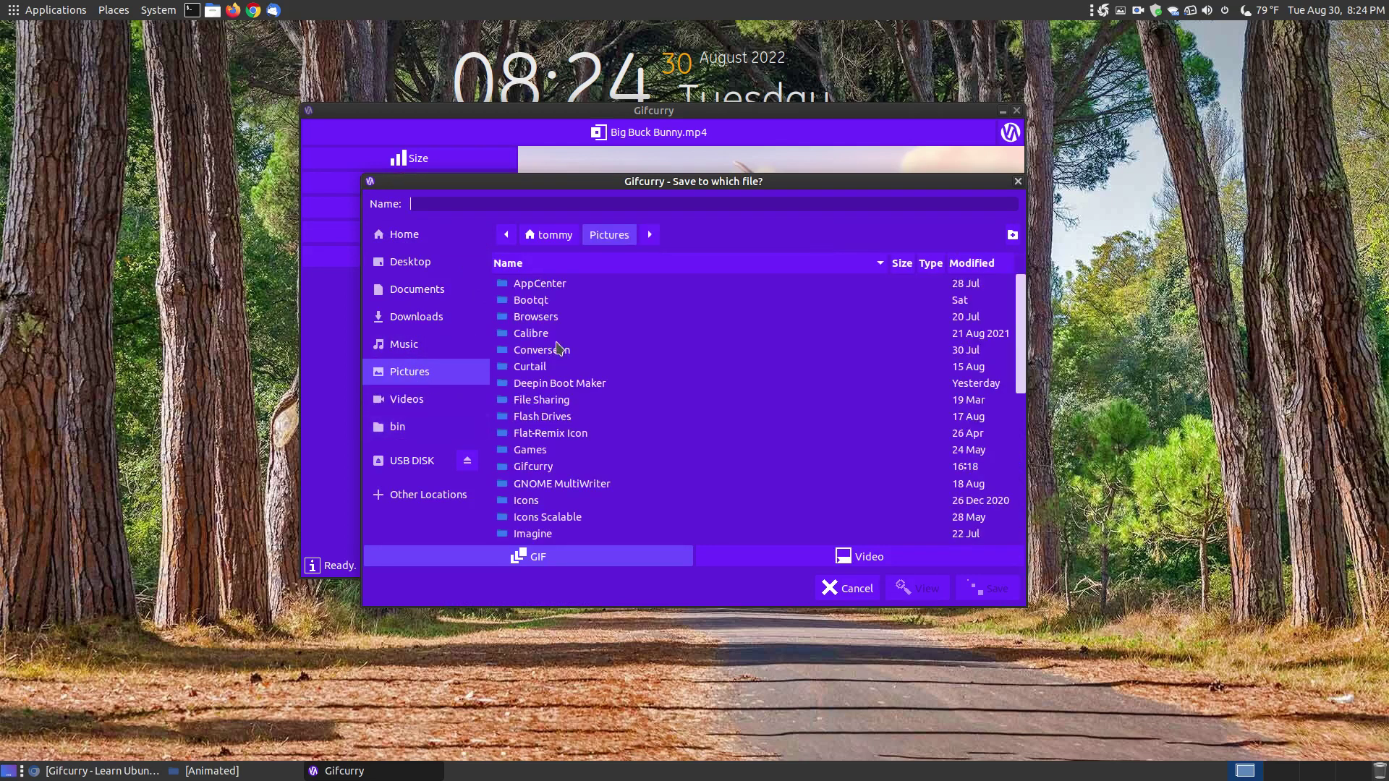
double_click(544, 467)
double_click(548, 288)
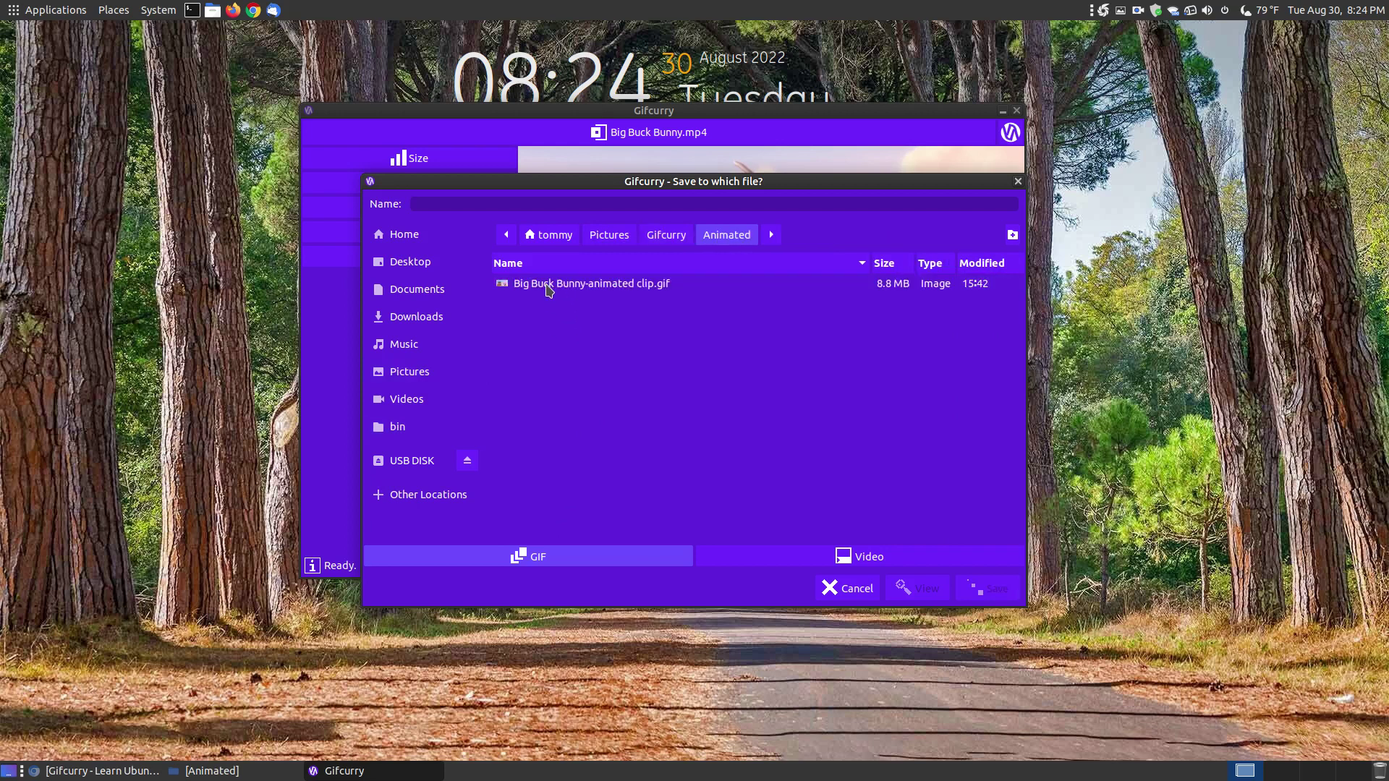
Name the file Big Buck Bunny-animated clip-02.gif based on the existing GIF, save it, and accept creating a GIF of that duration.
left_click(658, 289)
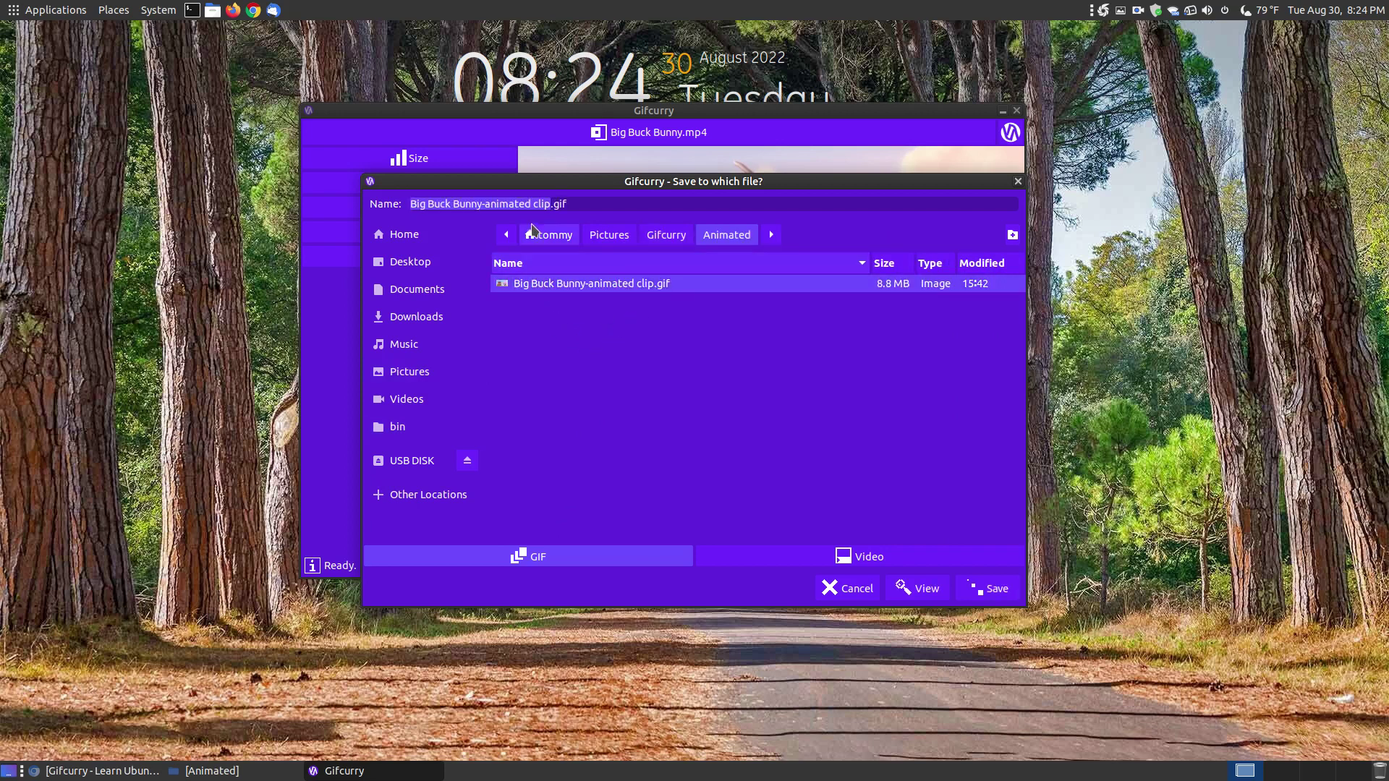
left_click(548, 203)
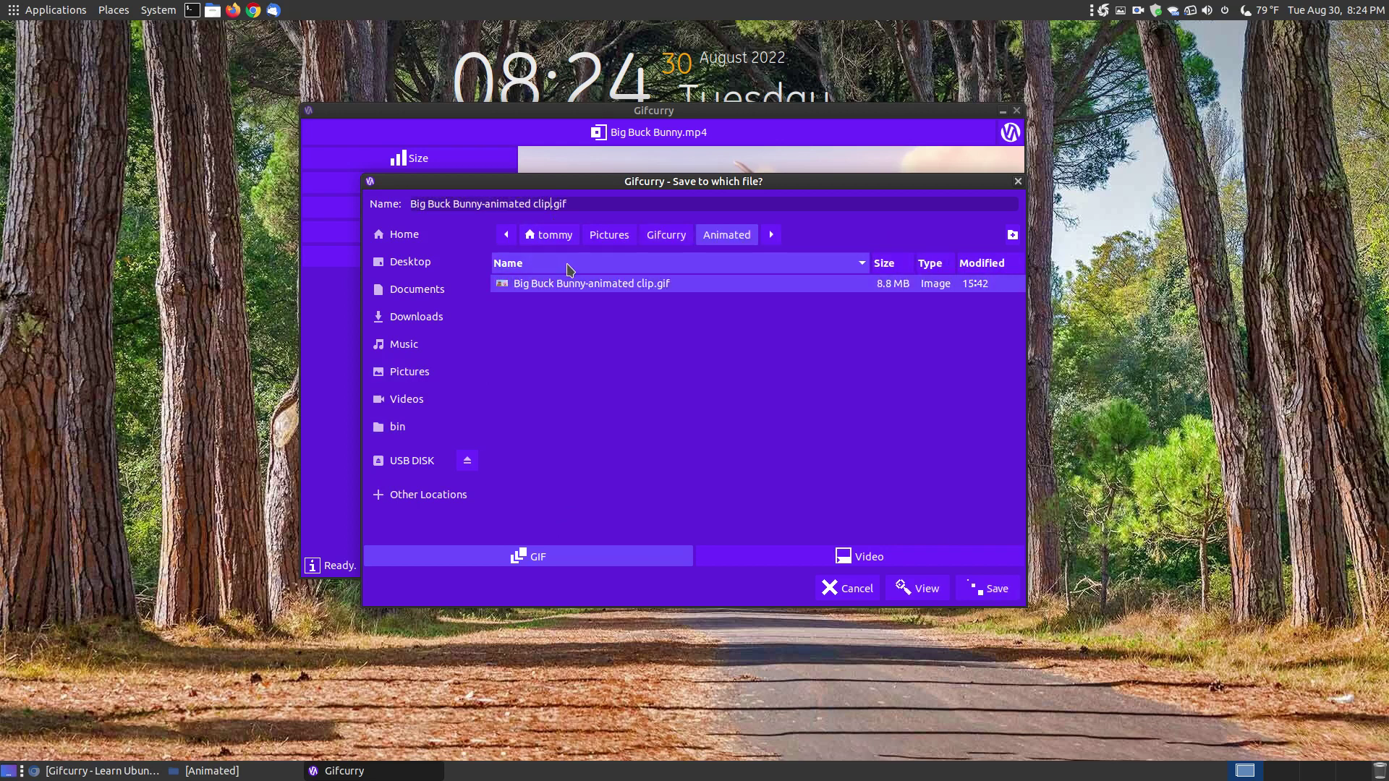
type("-02")
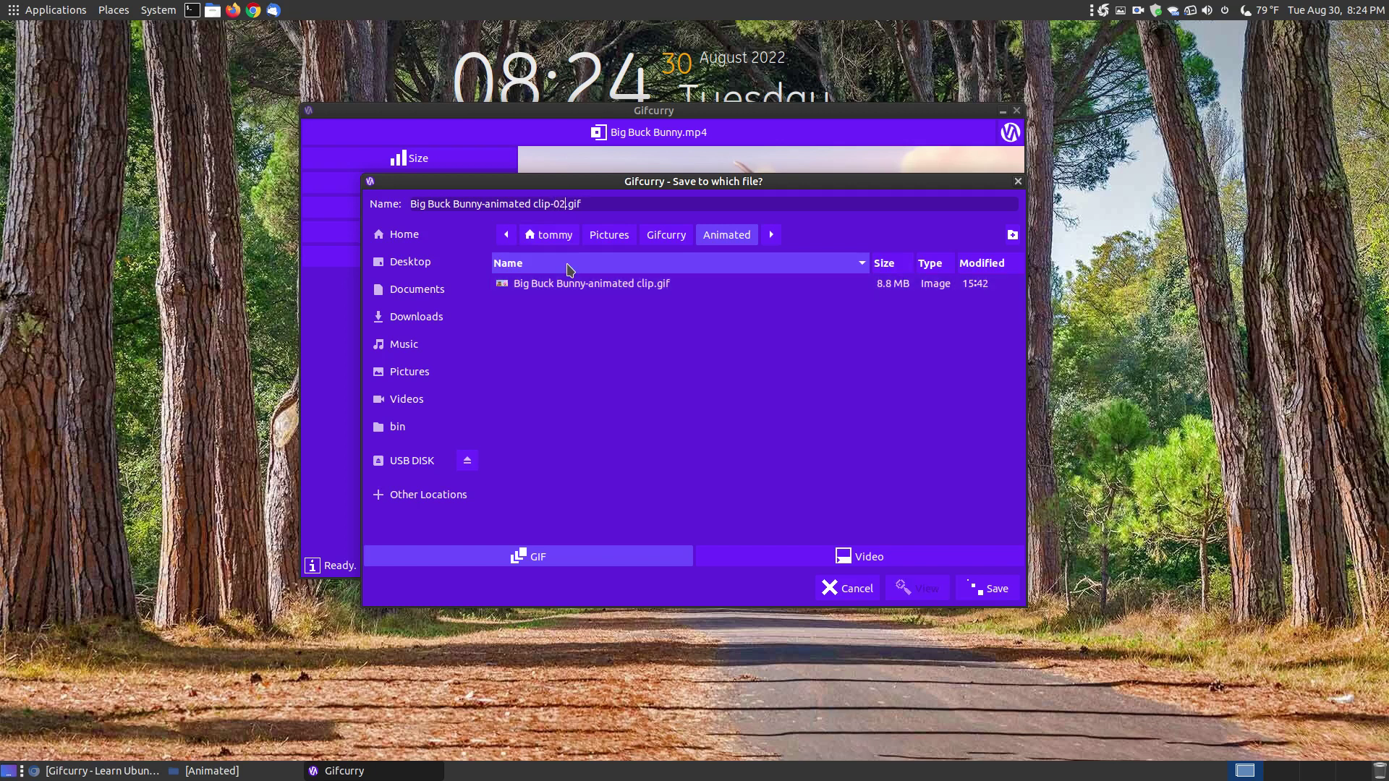
left_click(1003, 590)
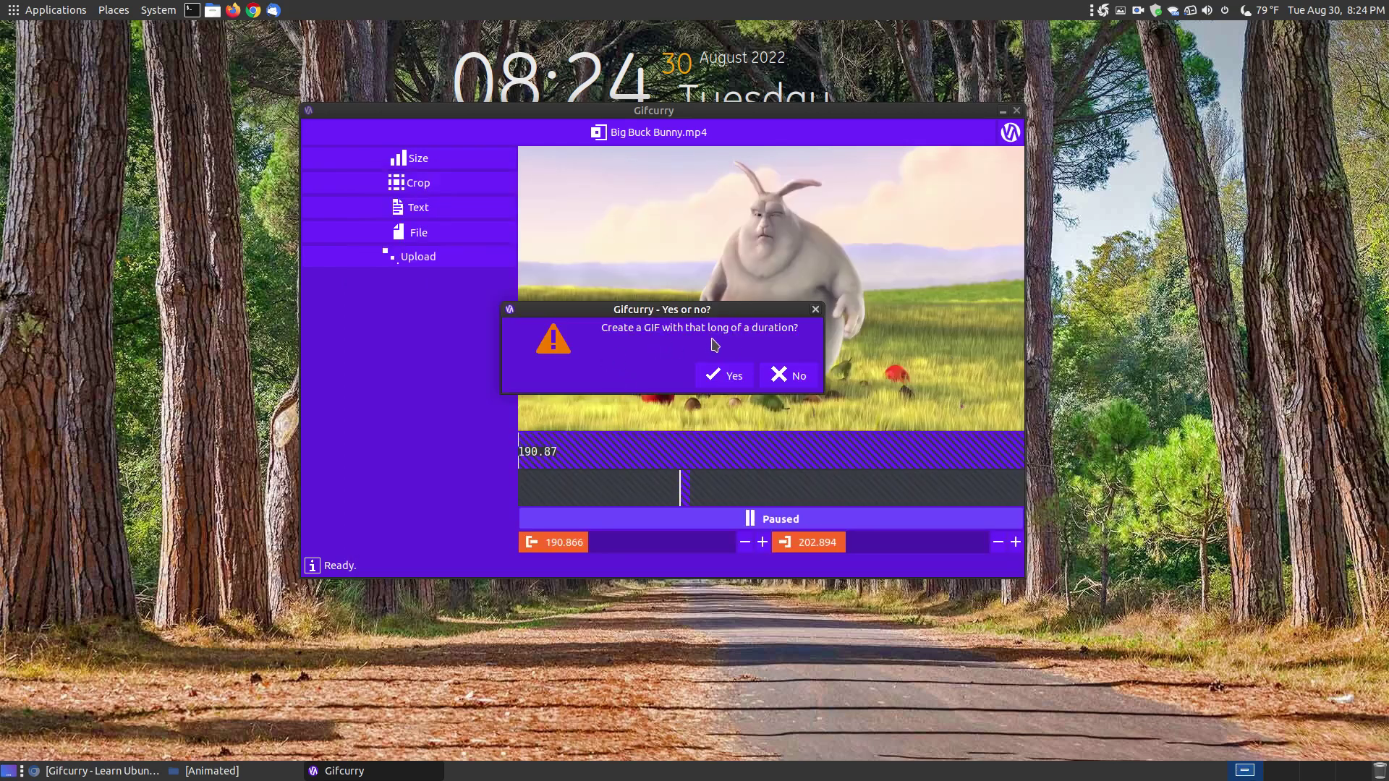
left_click(724, 376)
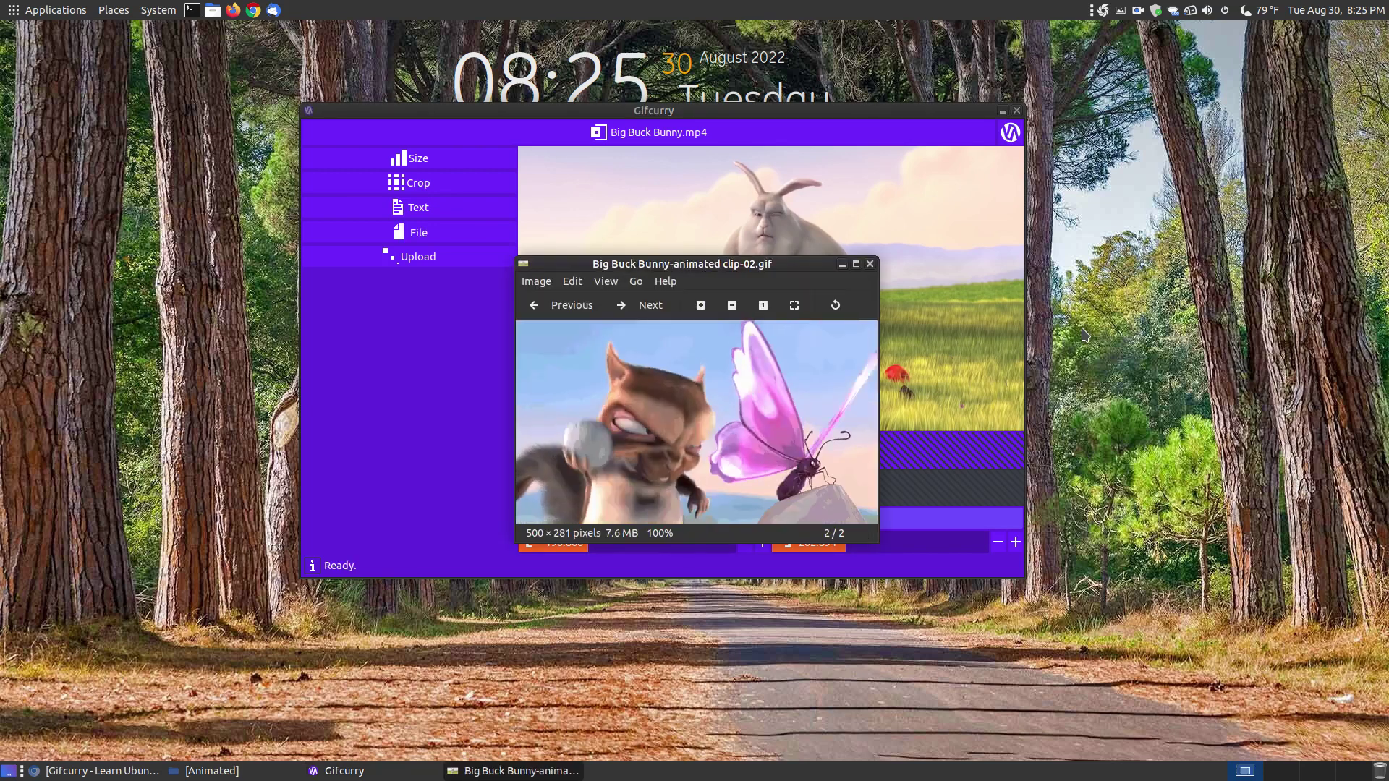
Close Gifcurry, and watch Big Buck Bunny-animated clip-02.gif in the image viewer before closing it.
left_click(842, 264)
left_click(1017, 112)
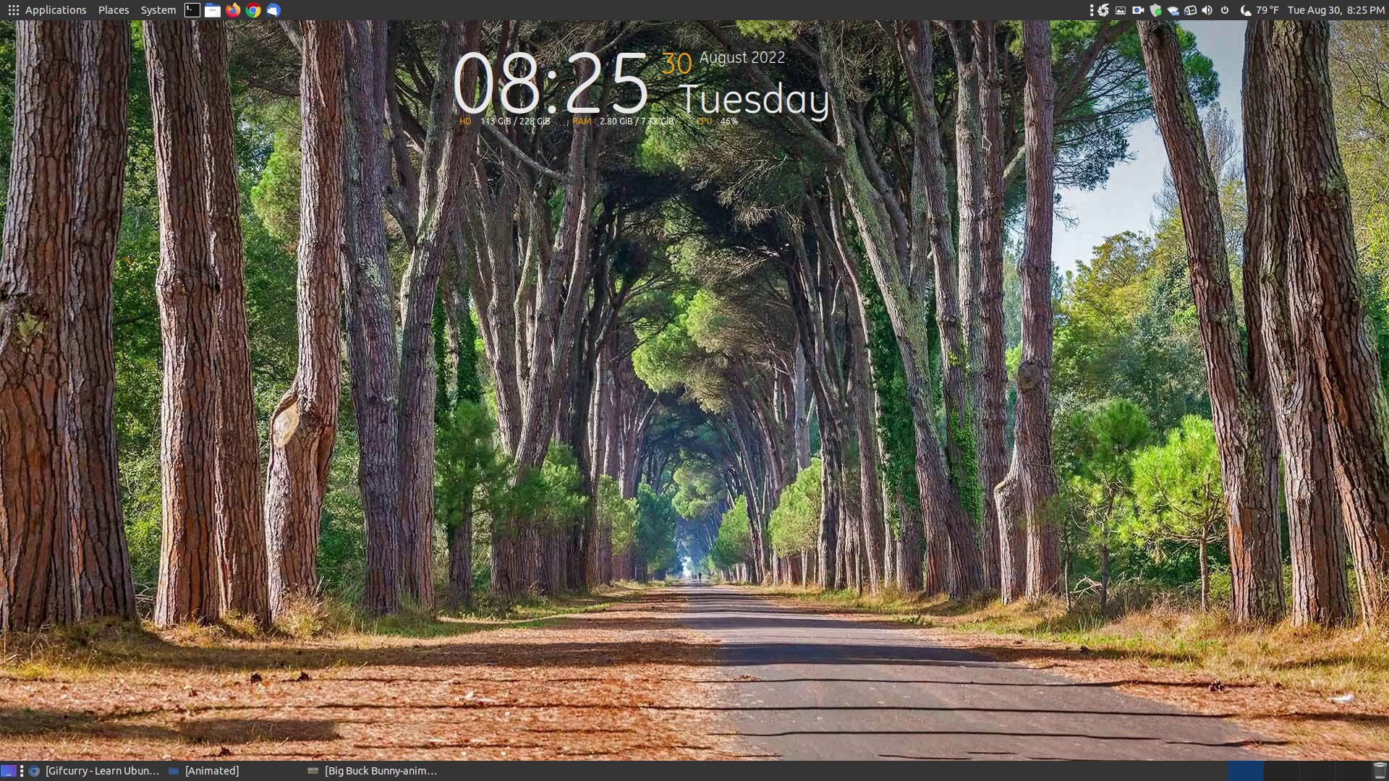
left_click(417, 773)
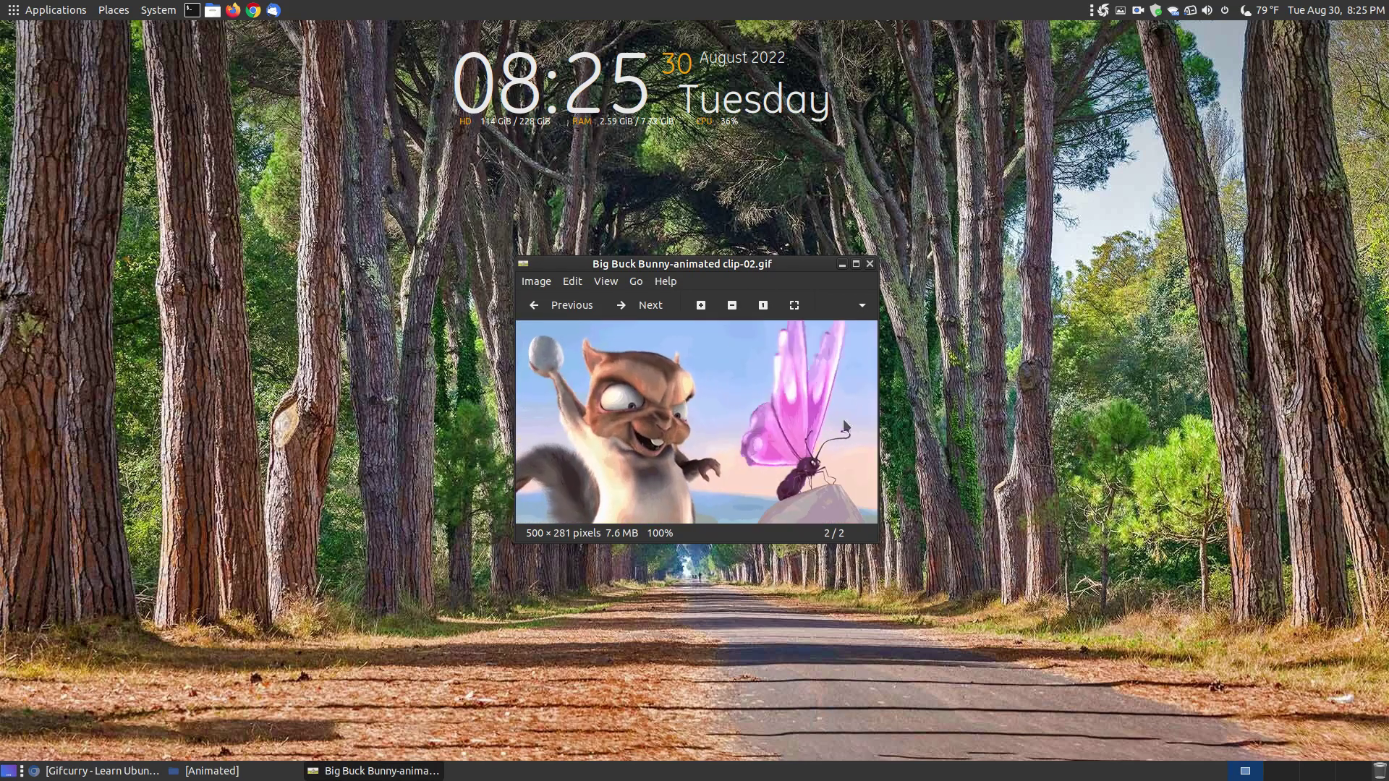
left_click(871, 264)
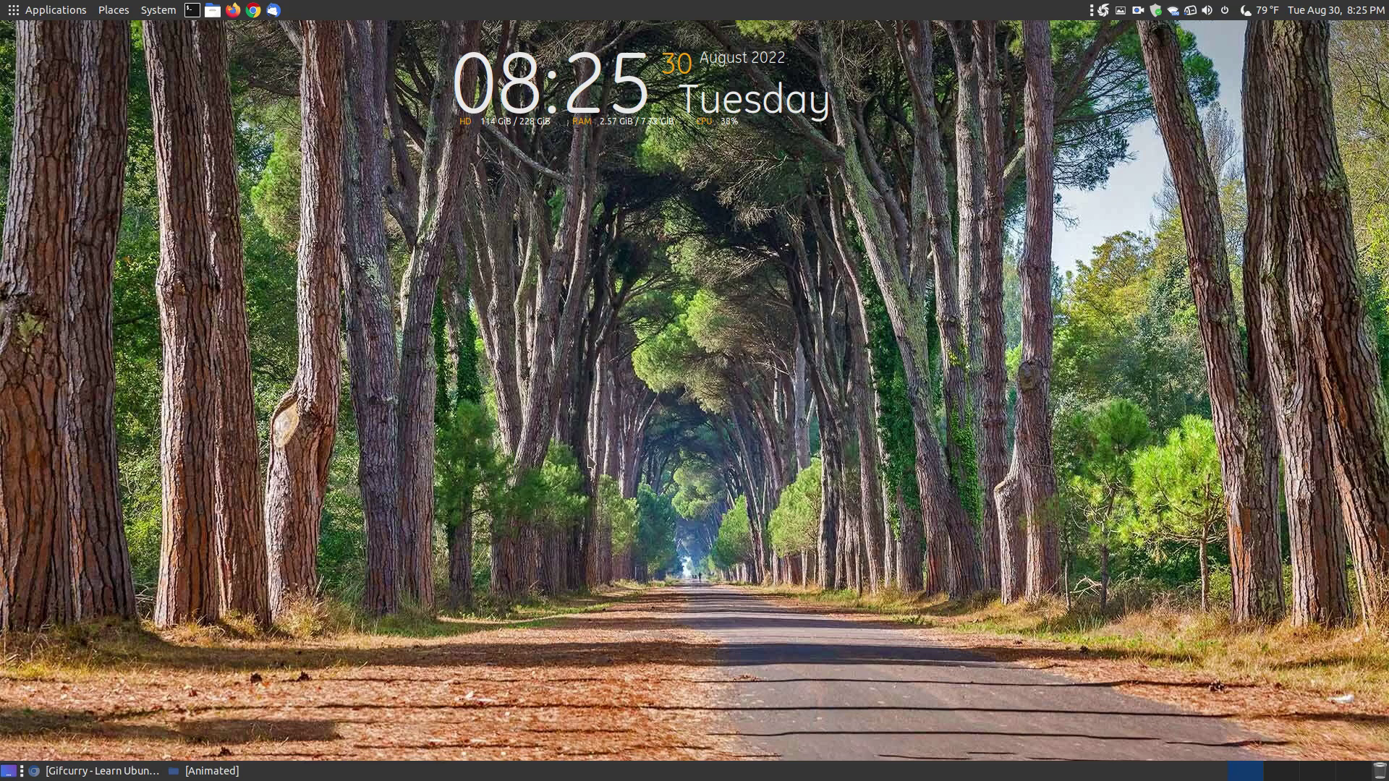
Open both Big Buck Bunny GIFs from the Animated folder, compare them side by side, and put the windows away.
left_click(210, 770)
double_click(189, 139)
double_click(265, 138)
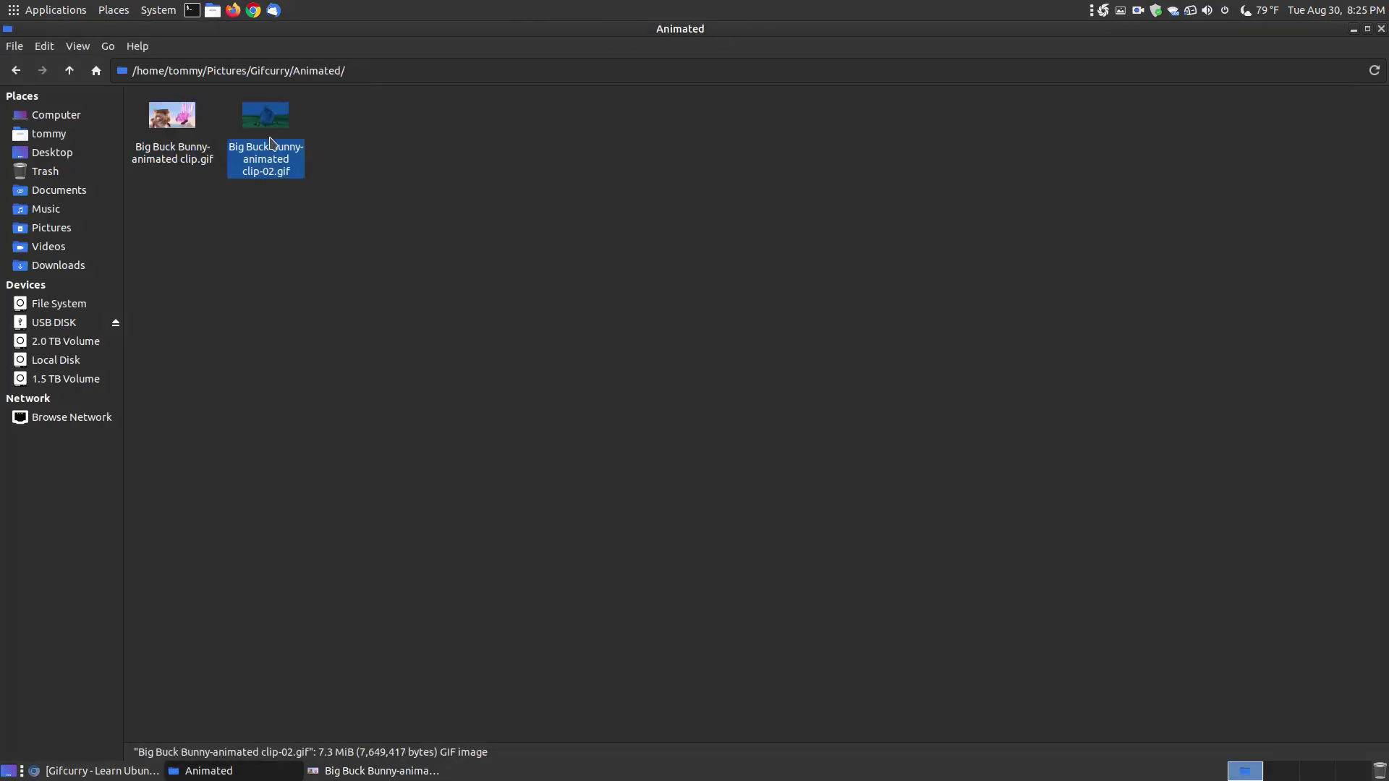
left_click(372, 770)
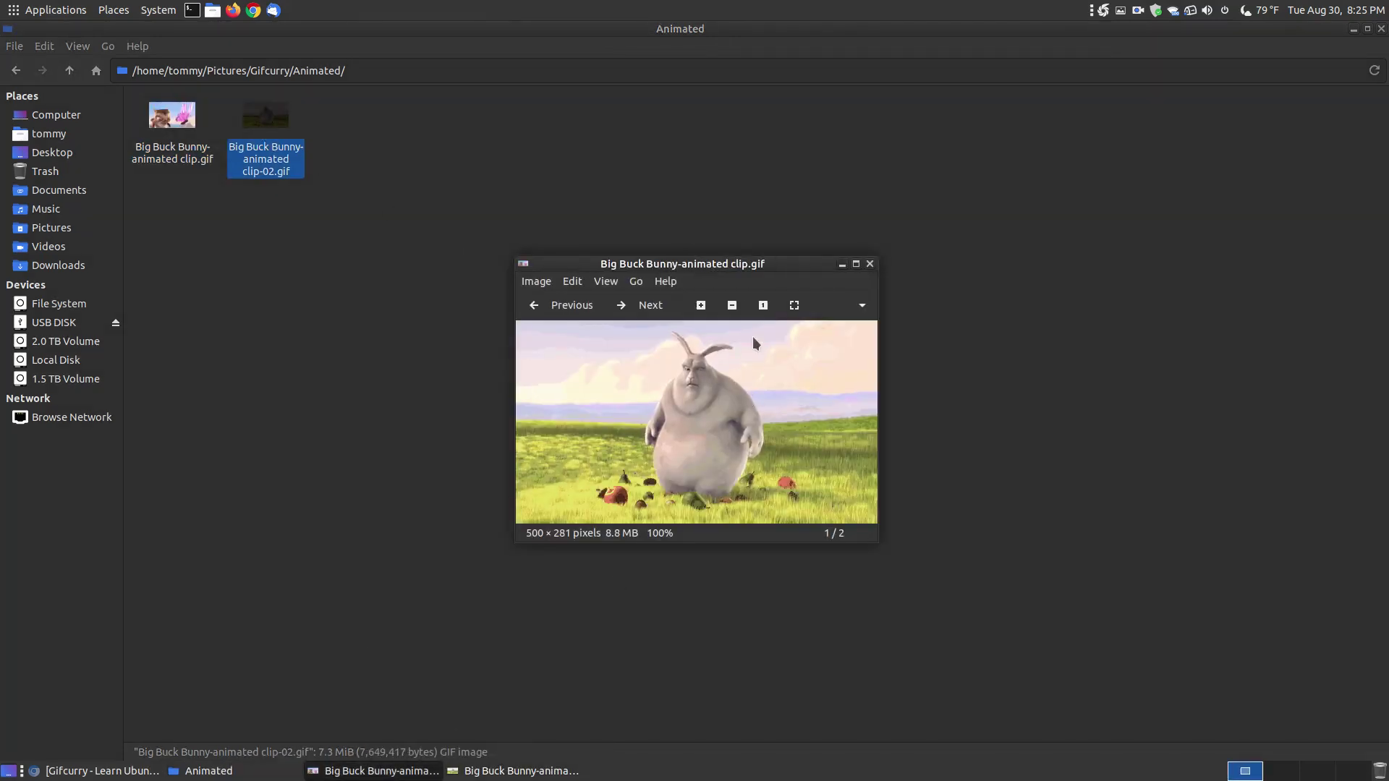
left_click_drag(721, 275, 1143, 260)
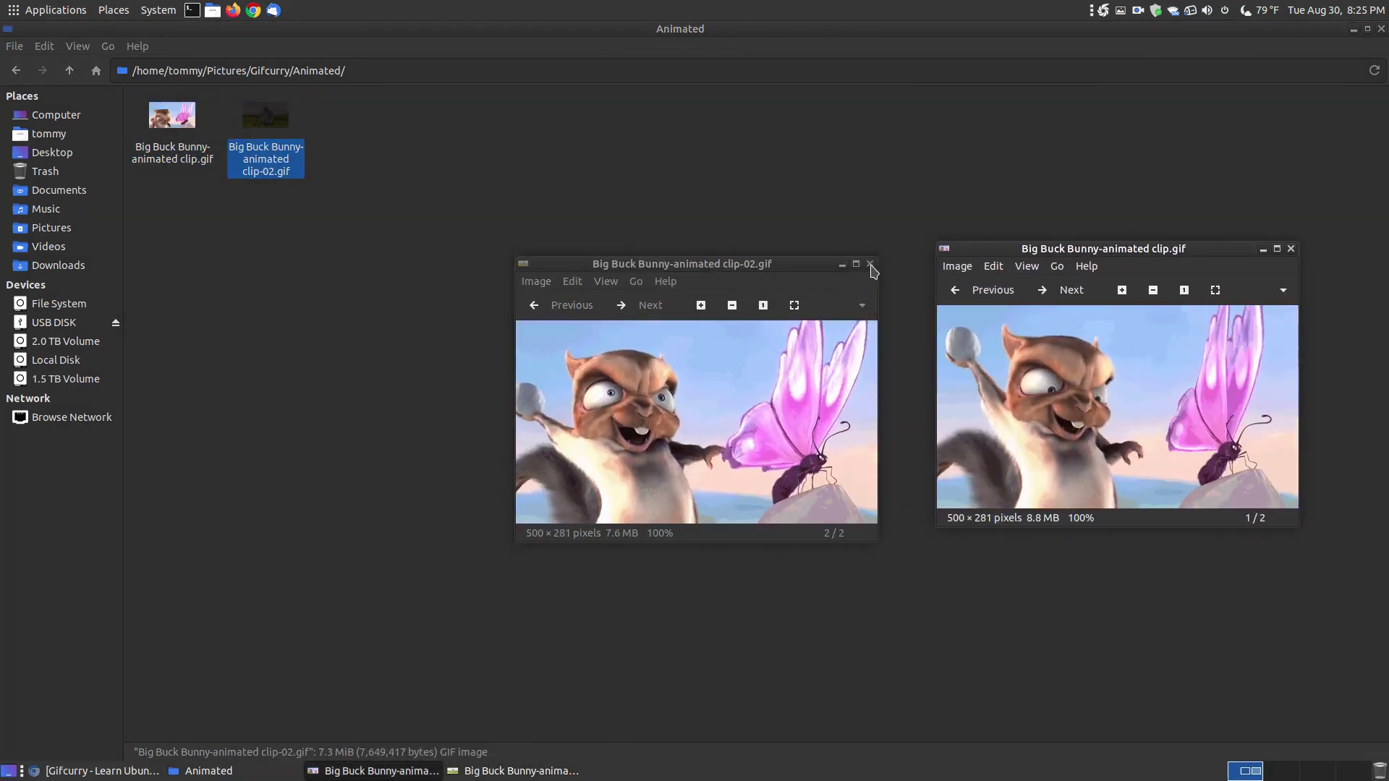
left_click(1290, 248)
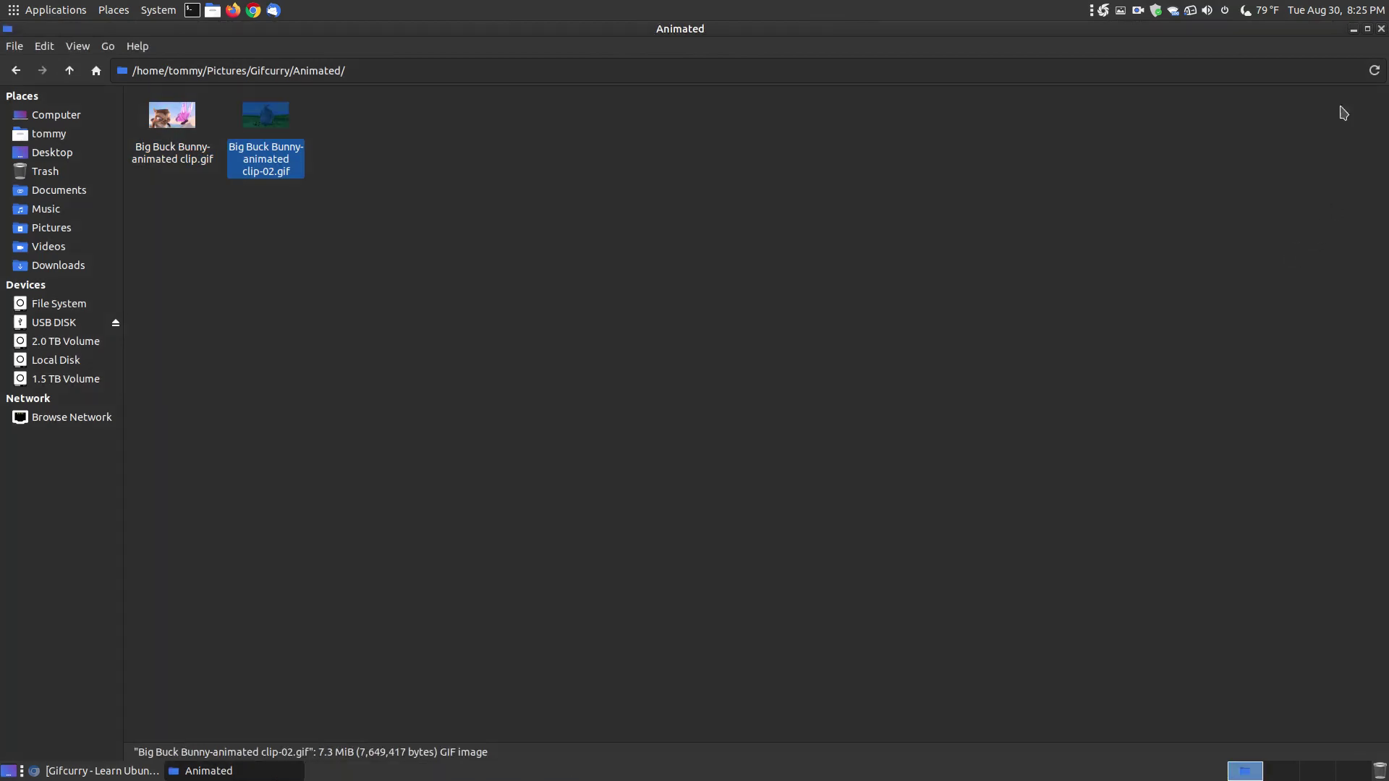
left_click(1354, 29)
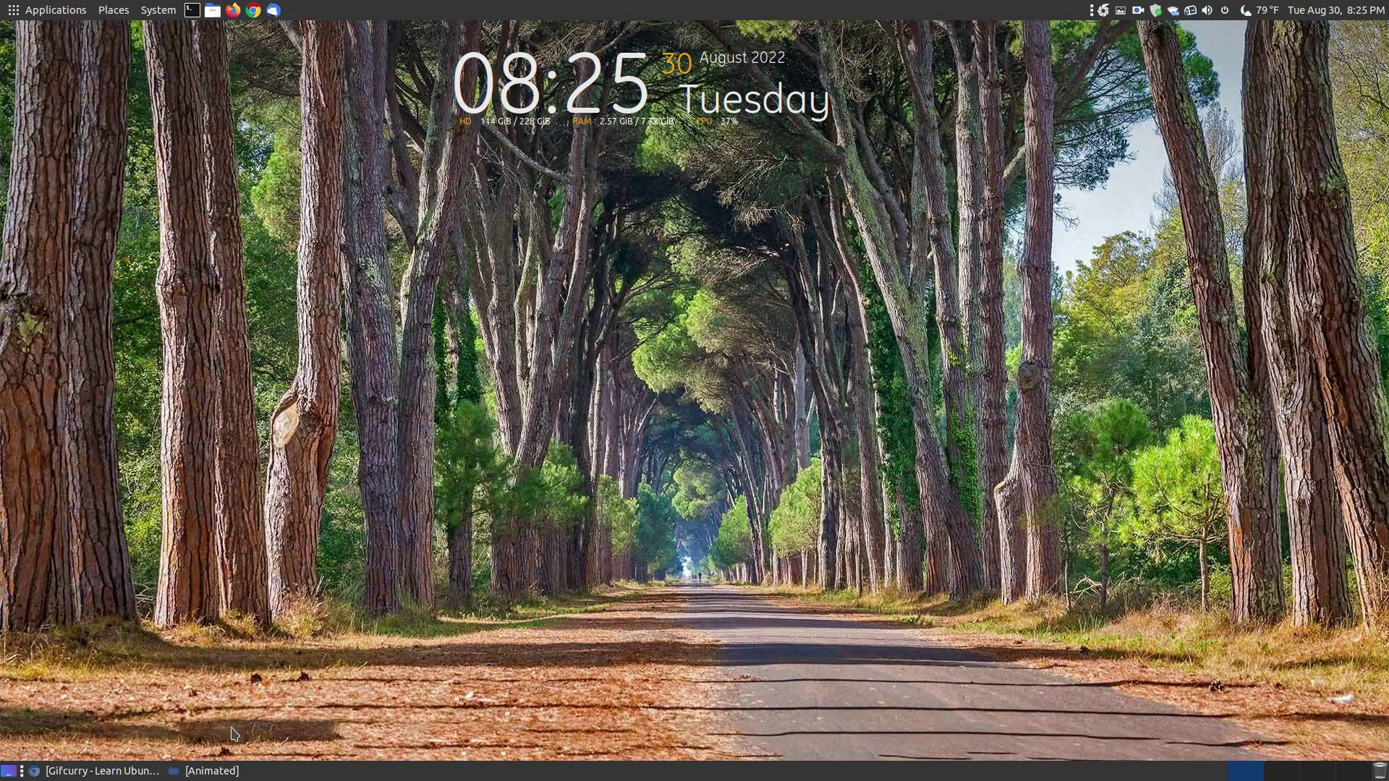
Switch to the browser and review the Gifcurry guide from its introduction through the AppImage permissions and launcher instructions.
left_click(215, 772)
left_click(215, 773)
left_click(141, 771)
left_click_drag(1383, 716, 1382, 163)
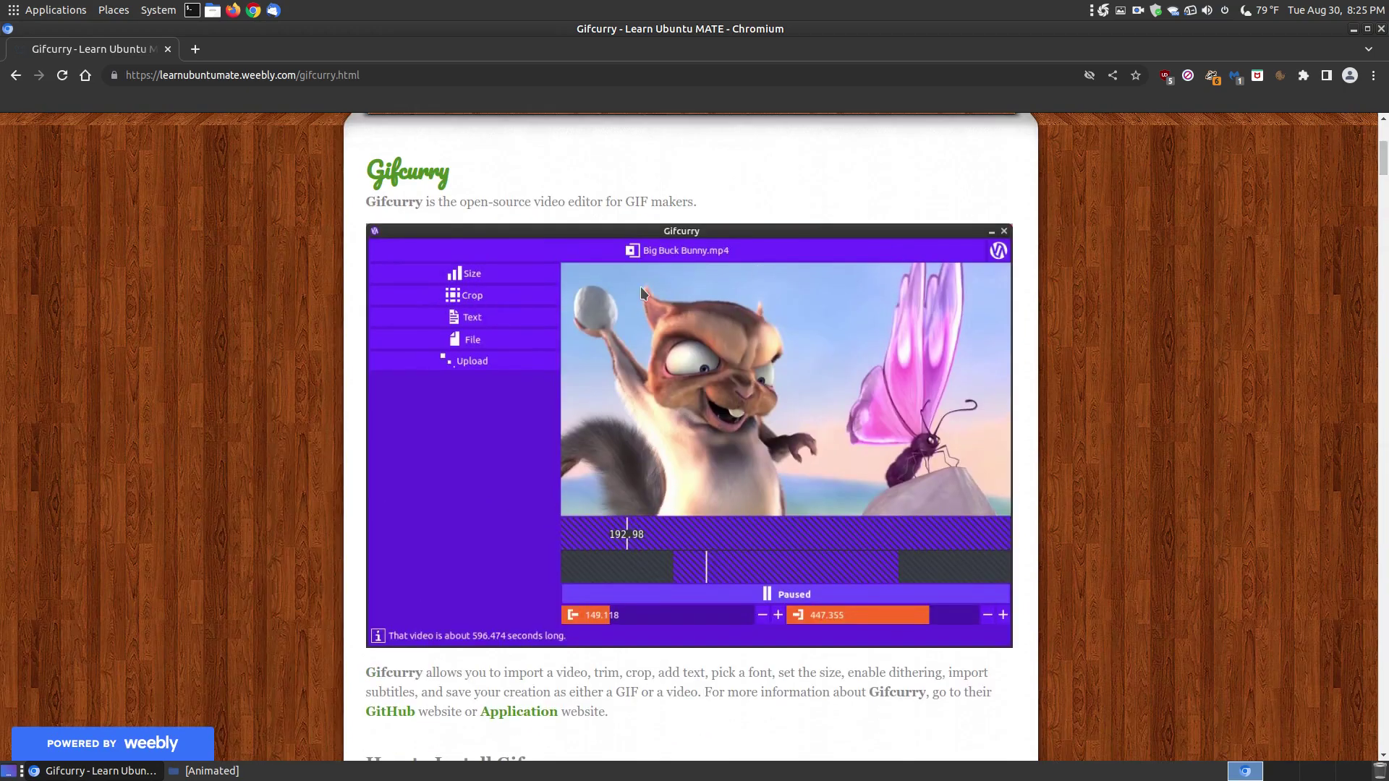
scroll(687, 384, "down", 10)
scroll(687, 384, "down", 15)
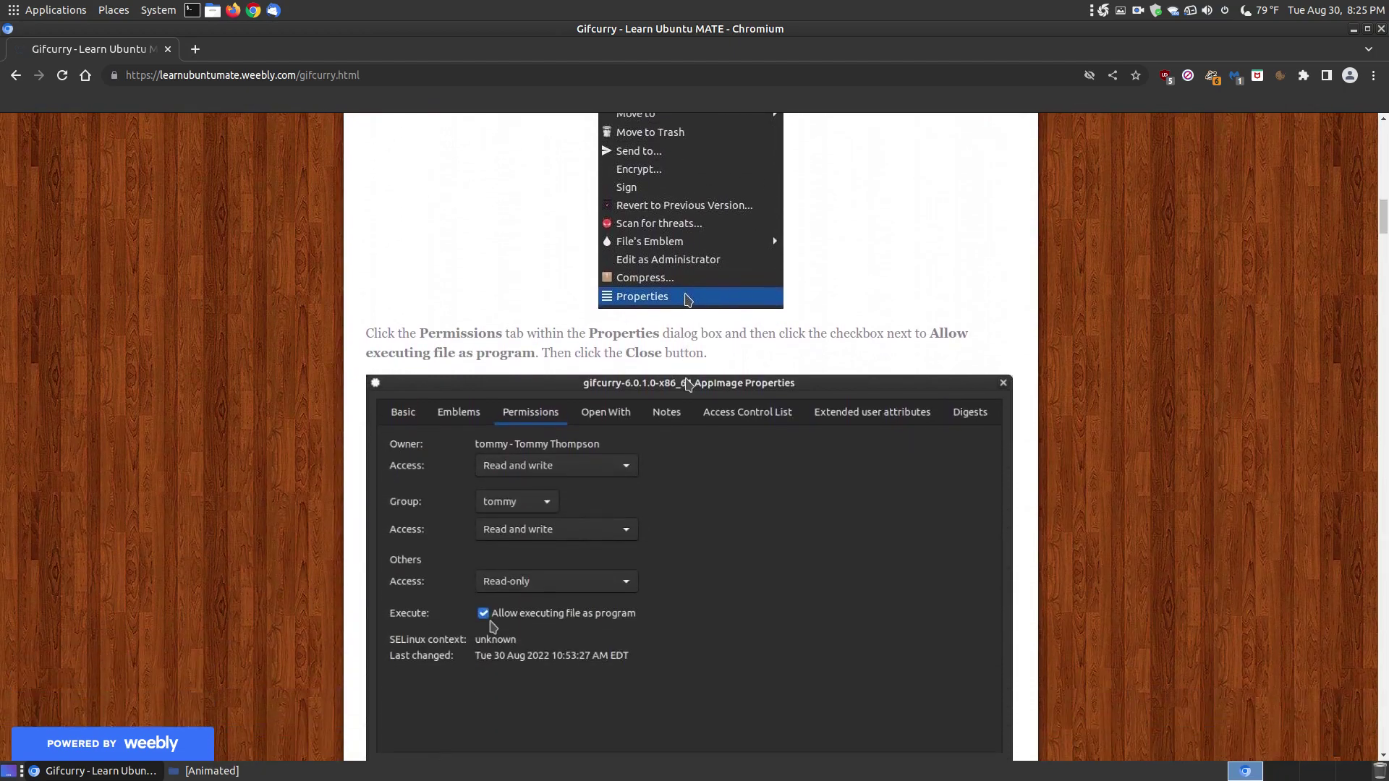
scroll(687, 384, "down", 20)
scroll(685, 378, "down", 11)
scroll(686, 382, "up", 12)
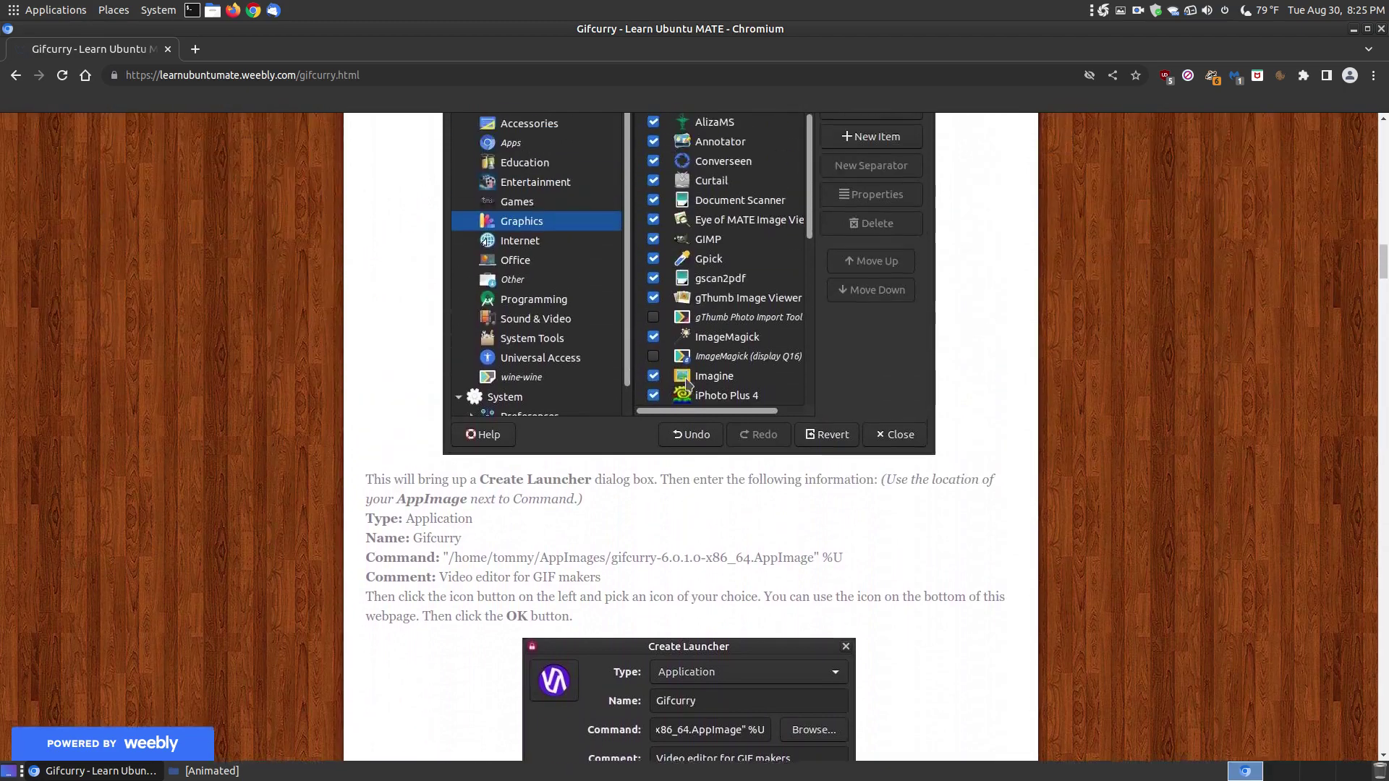
scroll(685, 383, "up", 20)
scroll(688, 383, "up", 12)
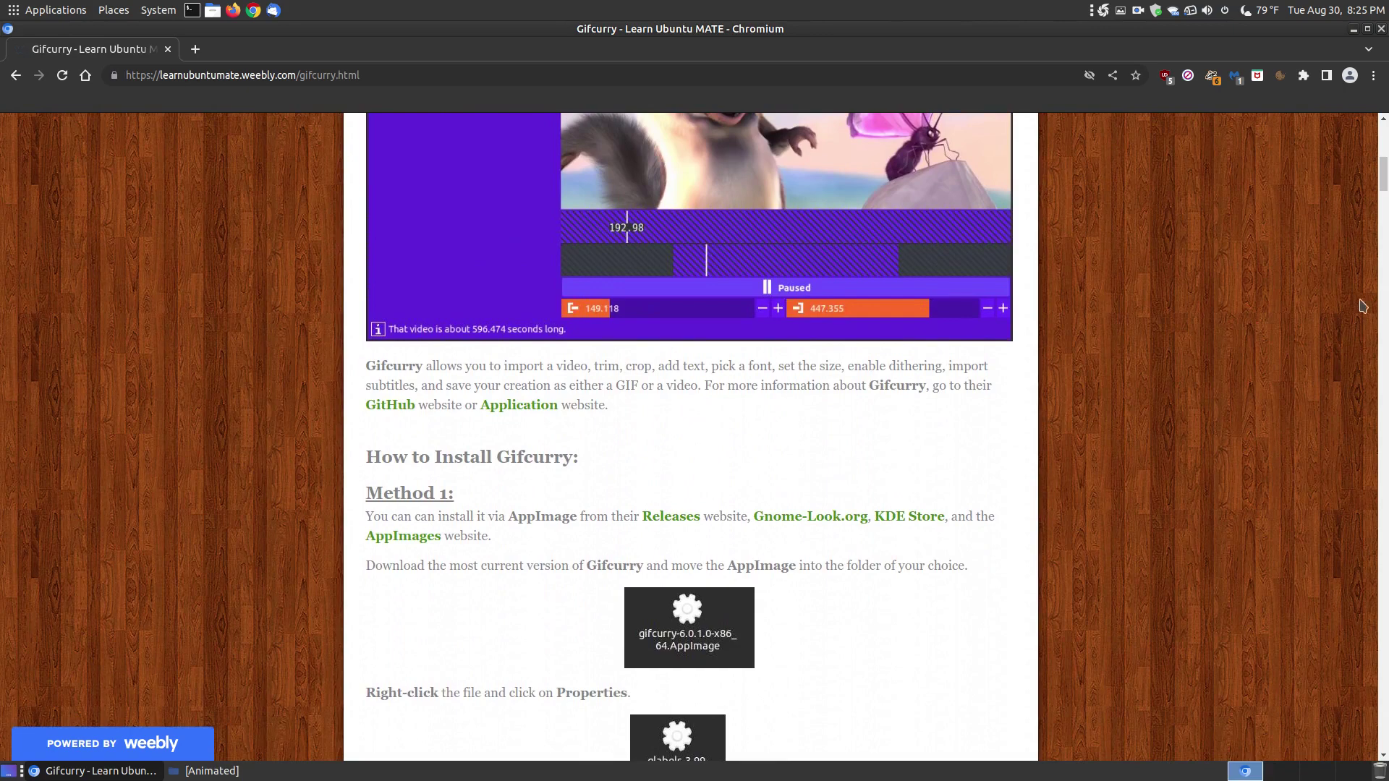
Open the Releases website from the guide's Method 1 section and examine the downloads for gifcurry-6.0.1.0.
left_click_drag(1383, 177, 1385, 191)
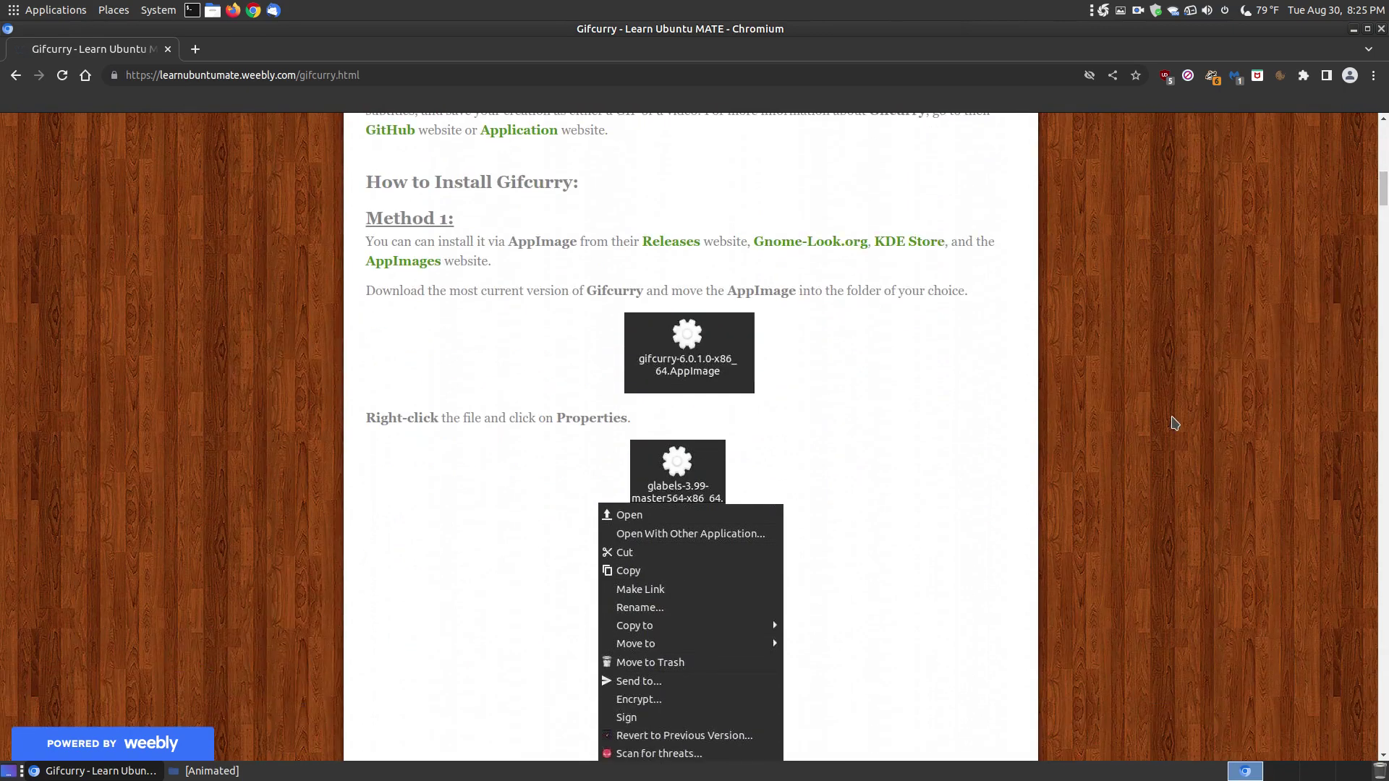
left_click(672, 244)
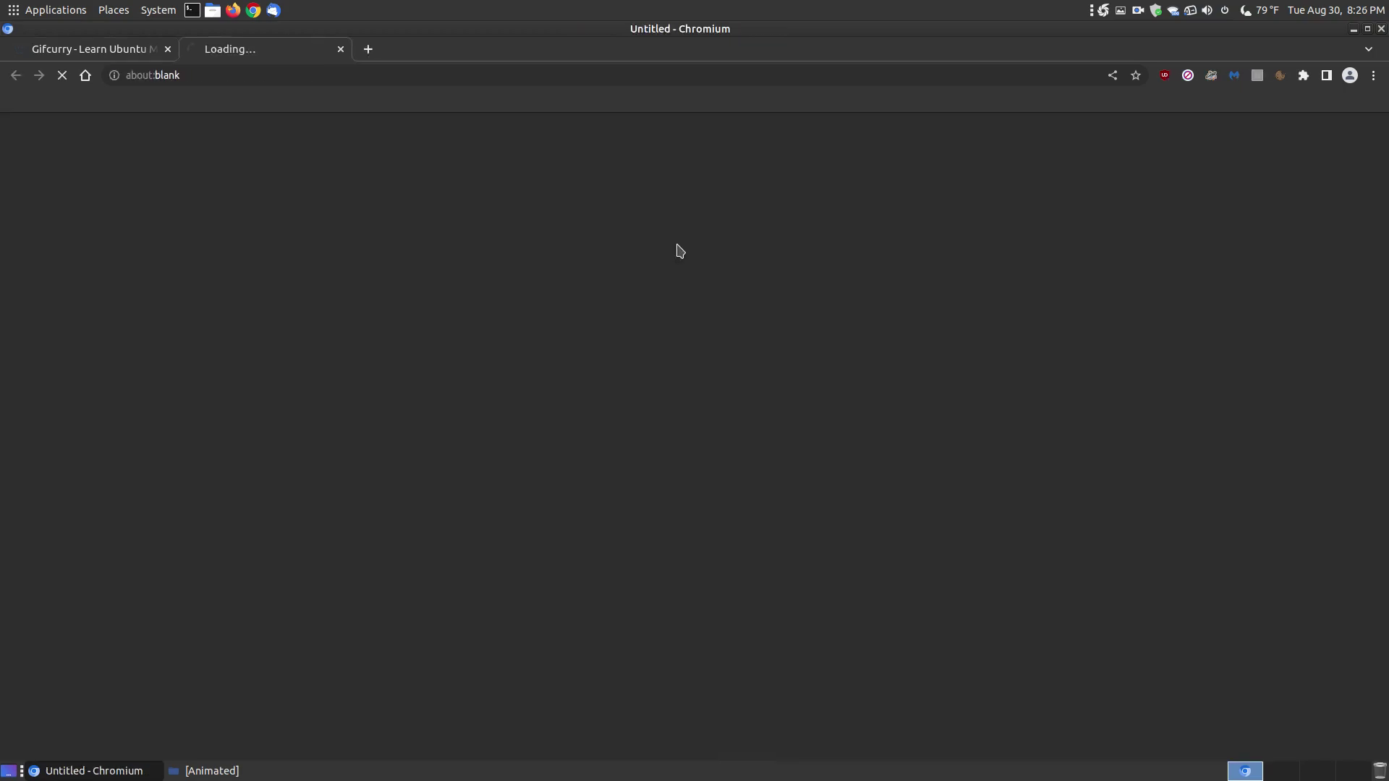
scroll(773, 350, "down", 5)
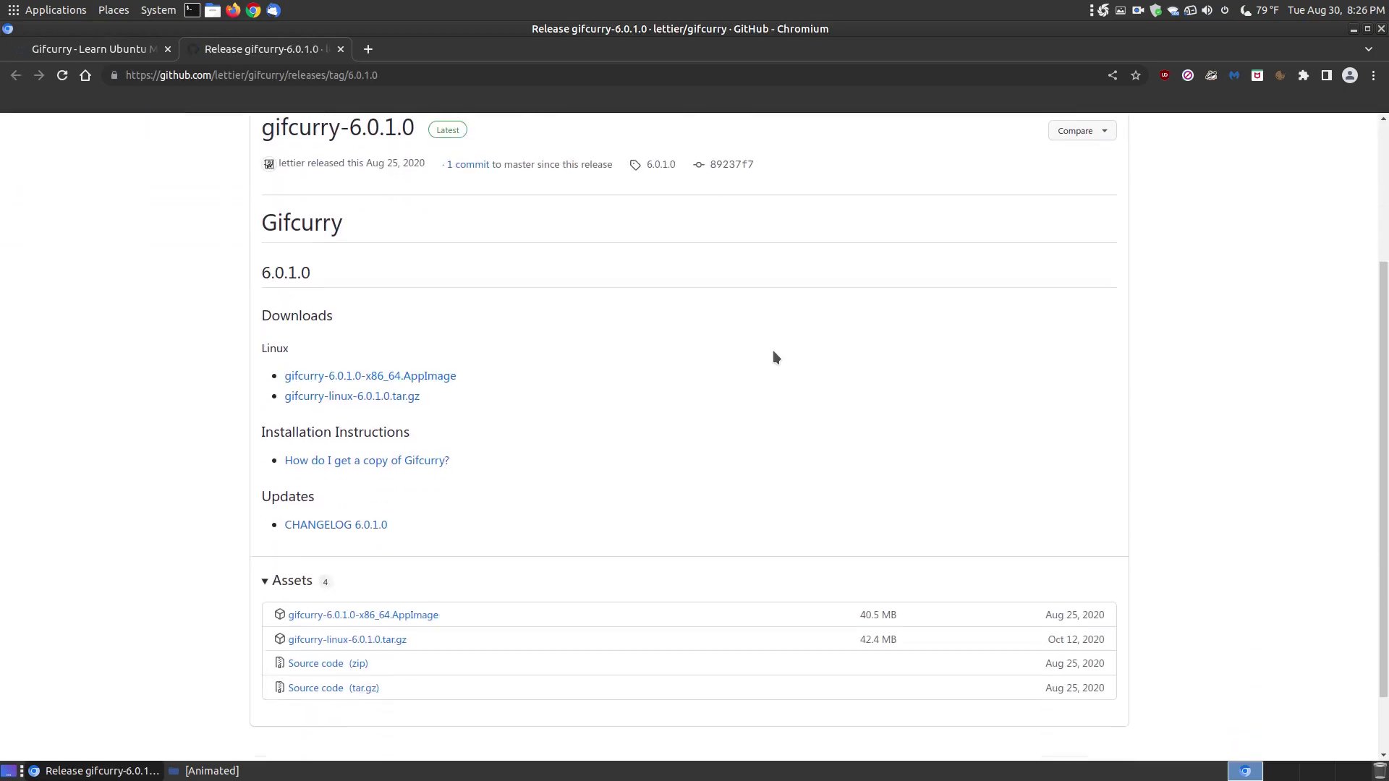
scroll(761, 350, "up", 5)
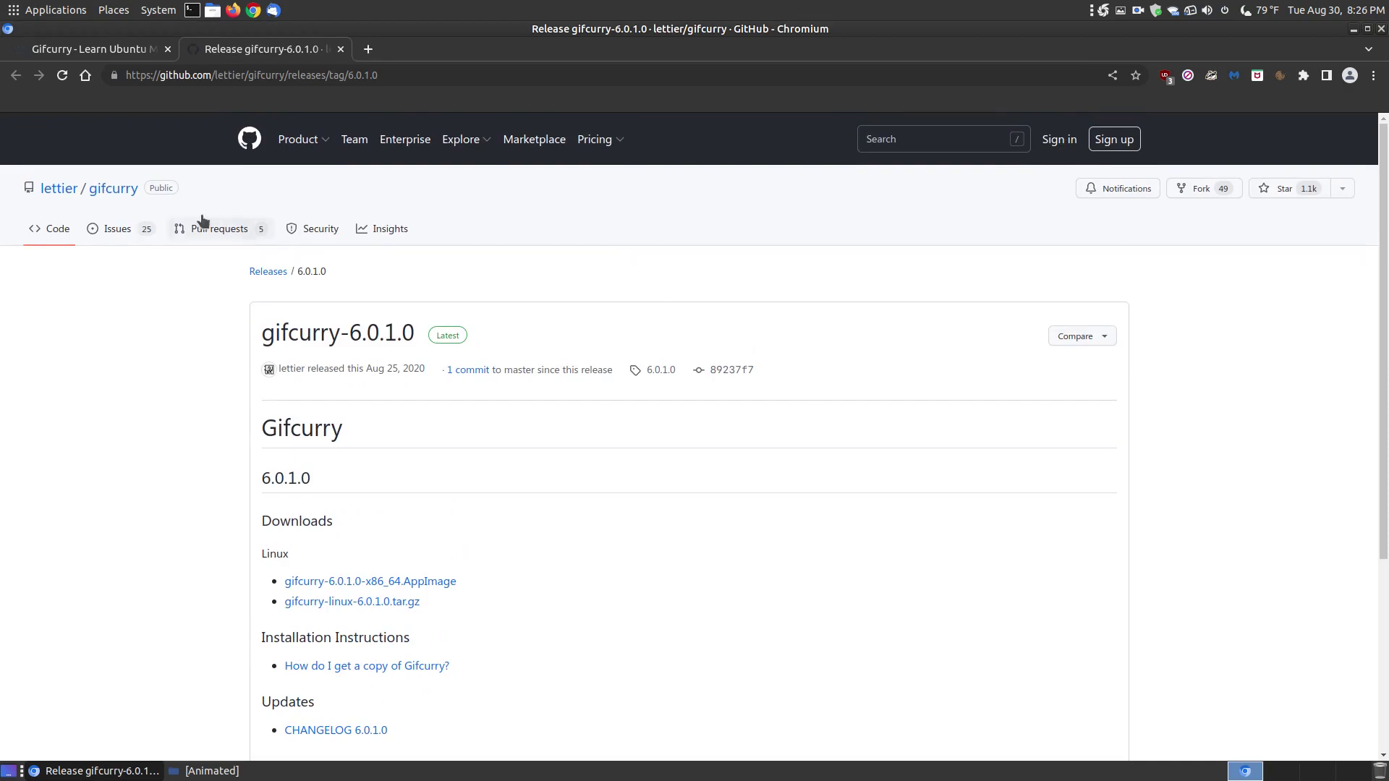
View the gifcurry repository's main page down to the end of its README, and close the tab and minimize the browser.
left_click(120, 196)
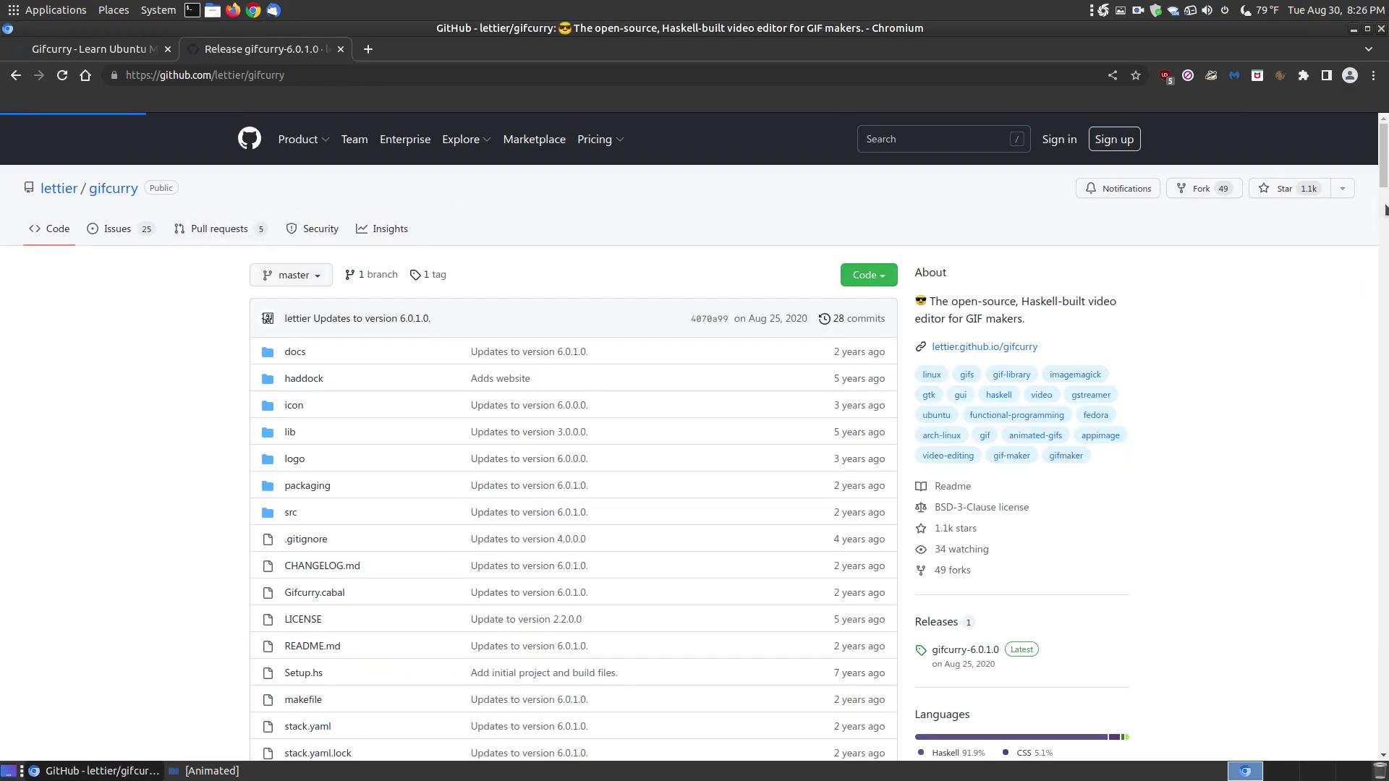
left_click_drag(1386, 165, 1385, 720)
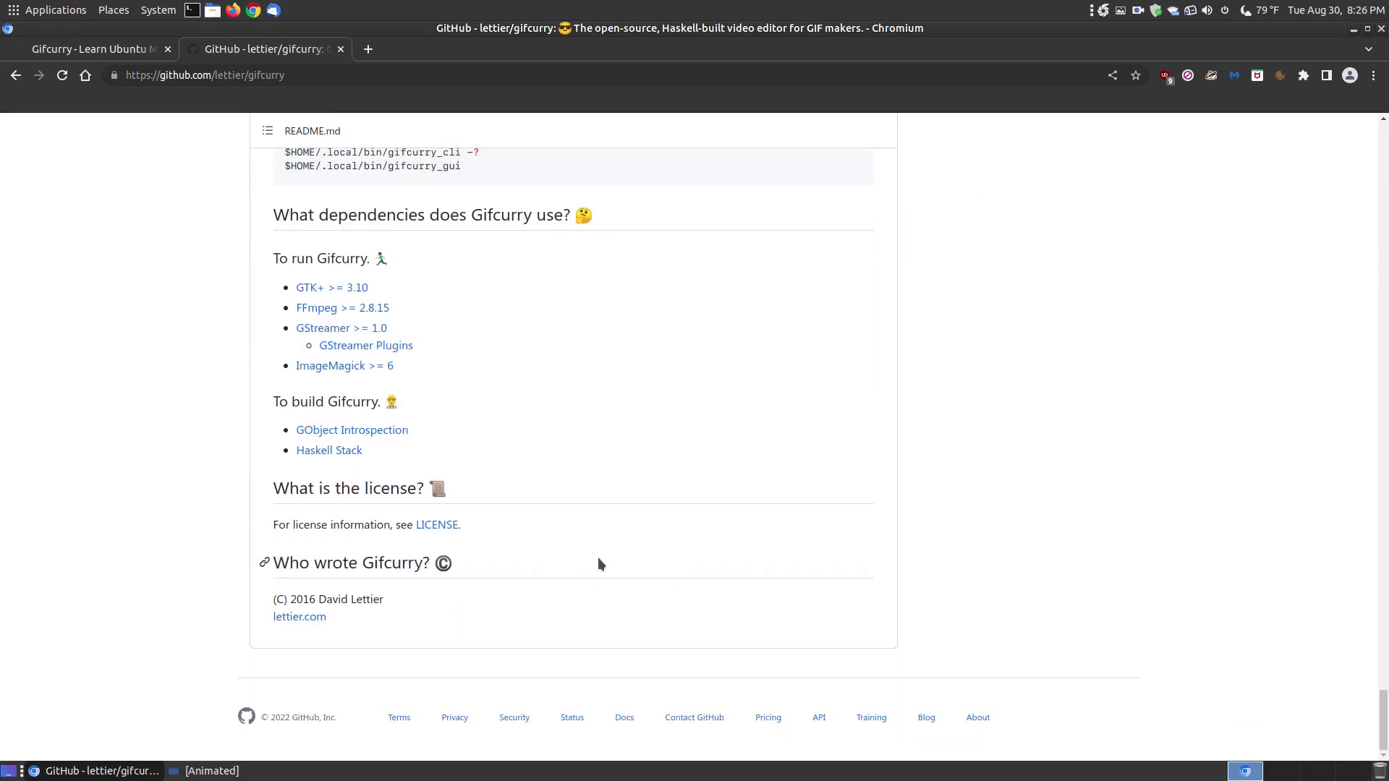
left_click(340, 49)
left_click(1351, 30)
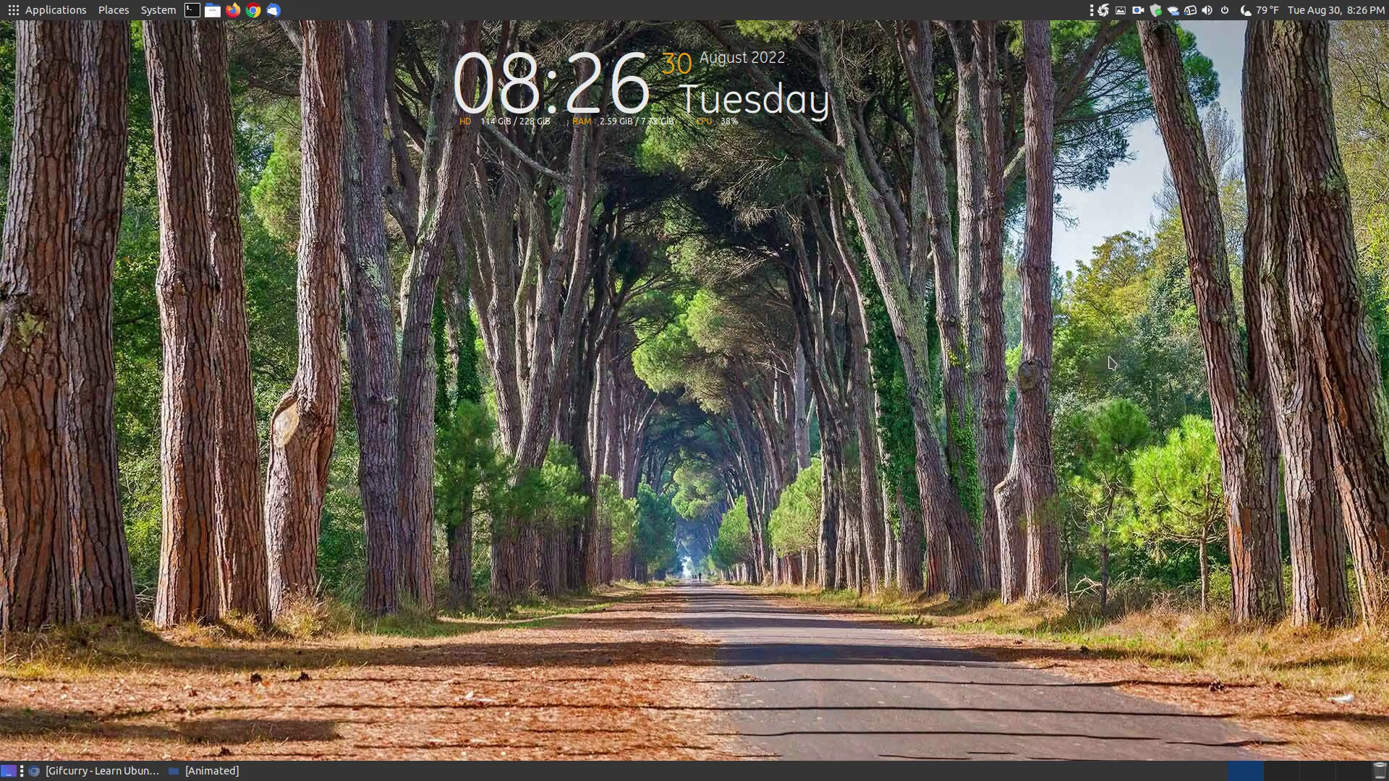